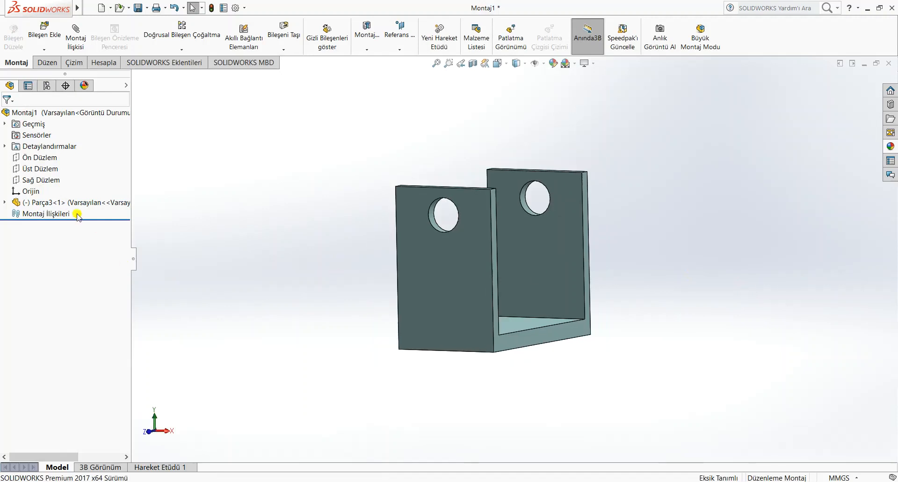
- Mate the front plane (Ön Düzlem) of Parça3 coincident with the assembly's front plane
{"action": "left_click", "coordinate": [5, 203]}
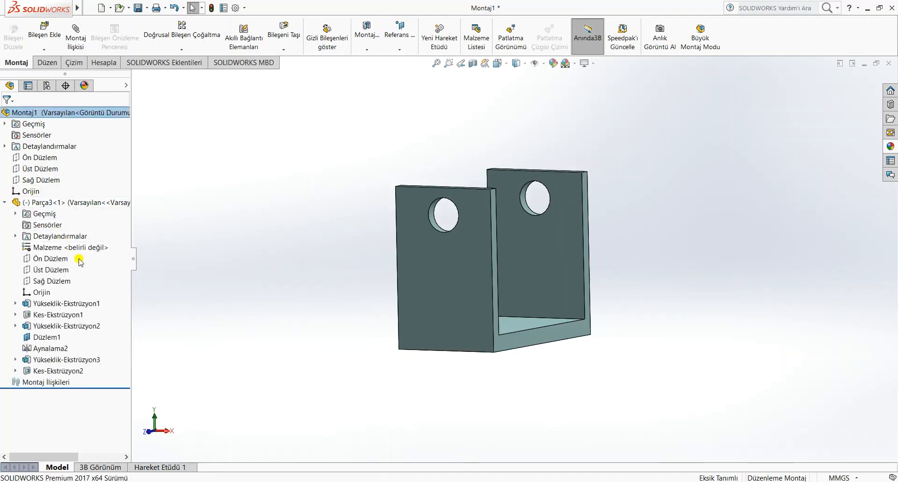
{"action": "left_click", "coordinate": [45, 157], "text": "shift"}
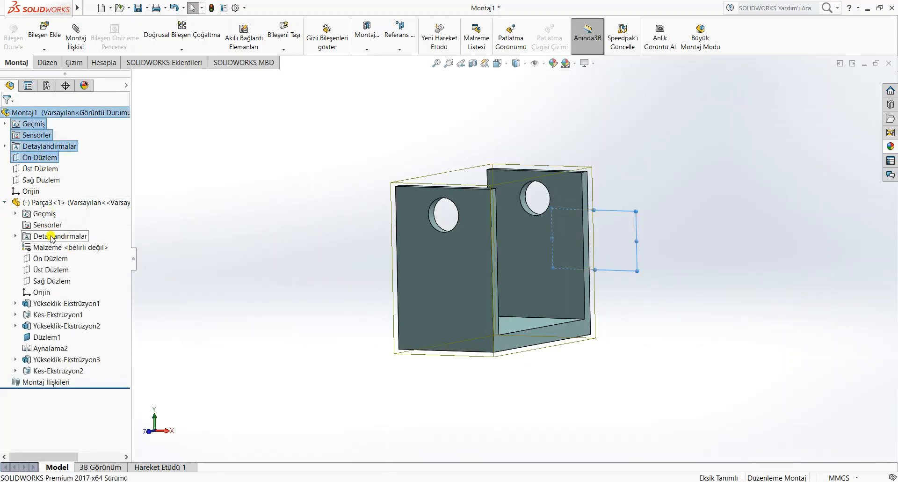
{"action": "left_click", "coordinate": [47, 259], "text": "shift"}
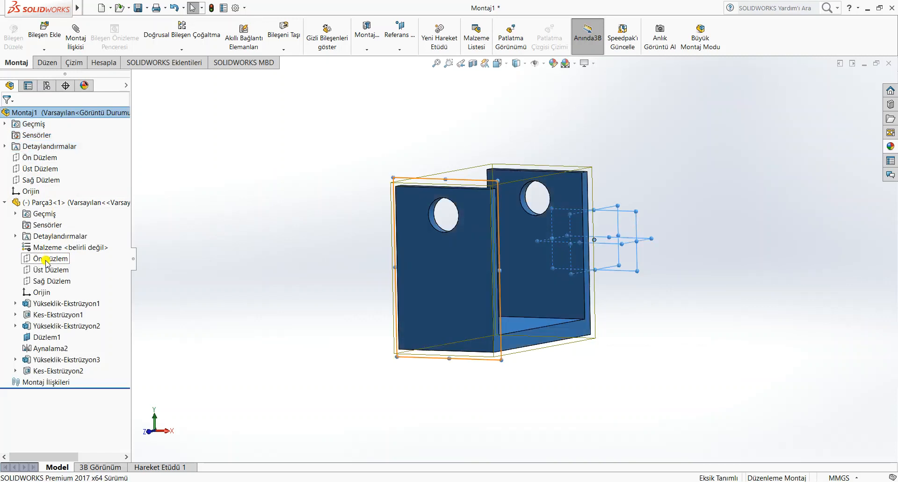
{"action": "left_click", "coordinate": [230, 233]}
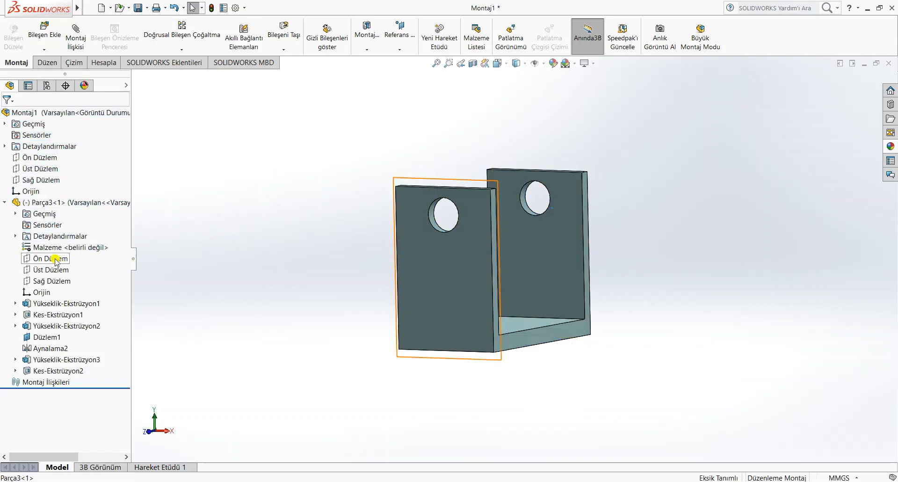
{"action": "left_click", "coordinate": [51, 259]}
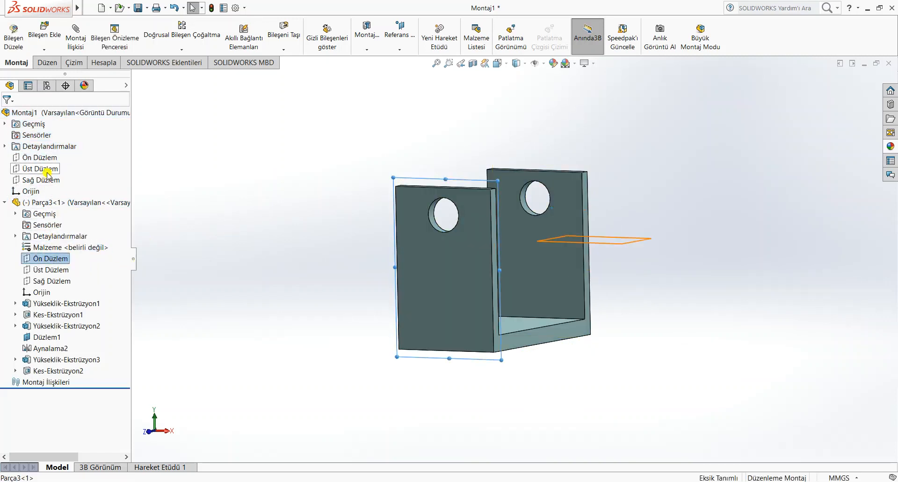
{"action": "left_click", "coordinate": [77, 40]}
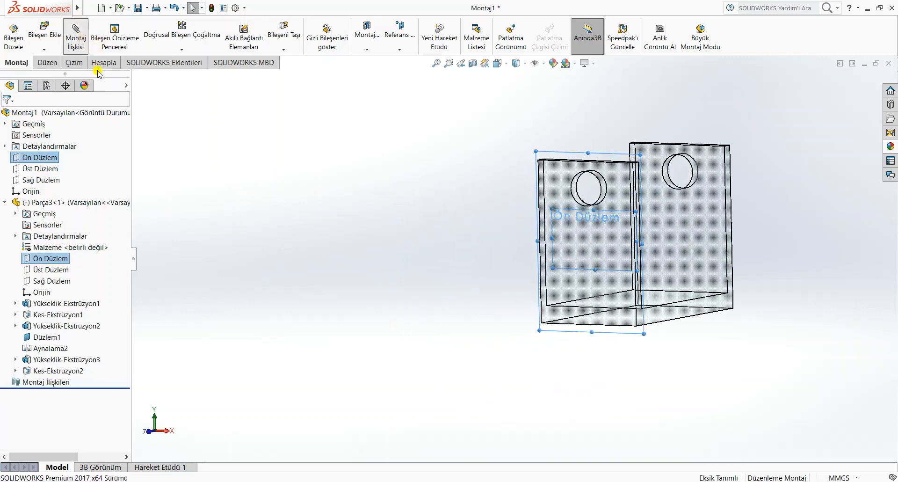
{"action": "left_click", "coordinate": [8, 117]}
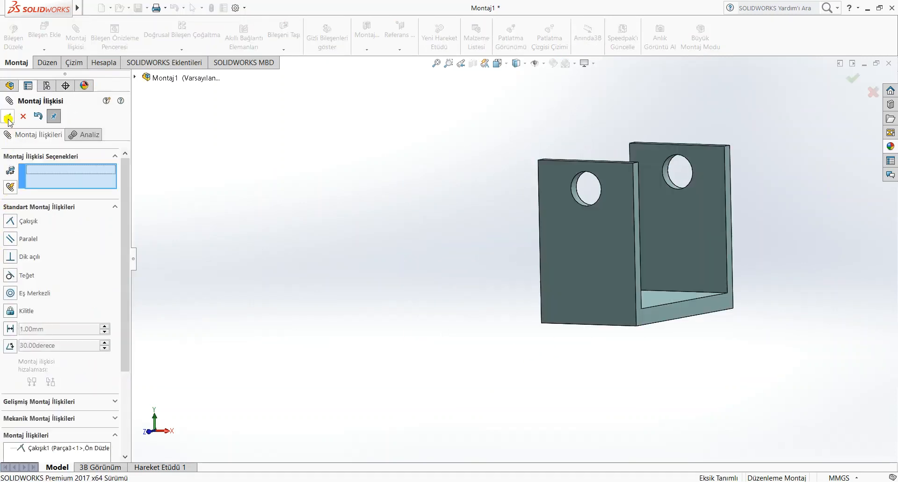
{"action": "left_click", "coordinate": [8, 119]}
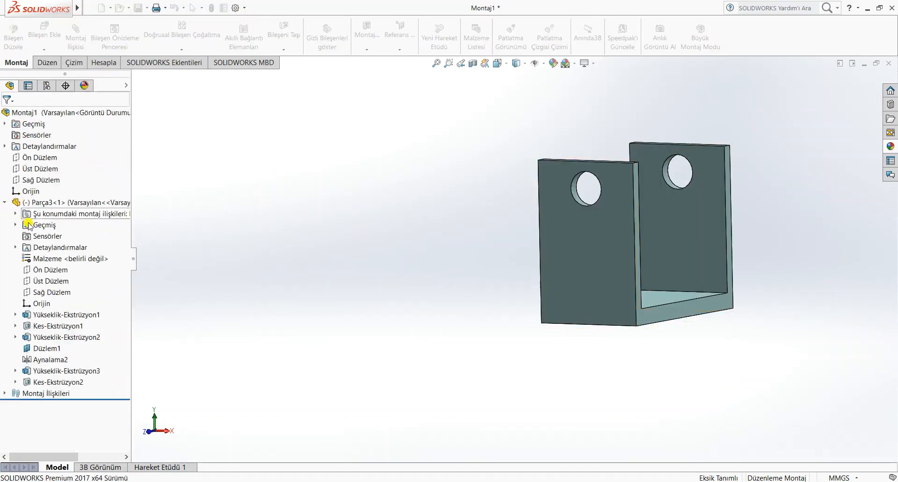
- Mate the top plane (Üst Düzlem) of Parça3 coincident with the assembly's top plane
{"action": "left_click", "coordinate": [41, 169]}
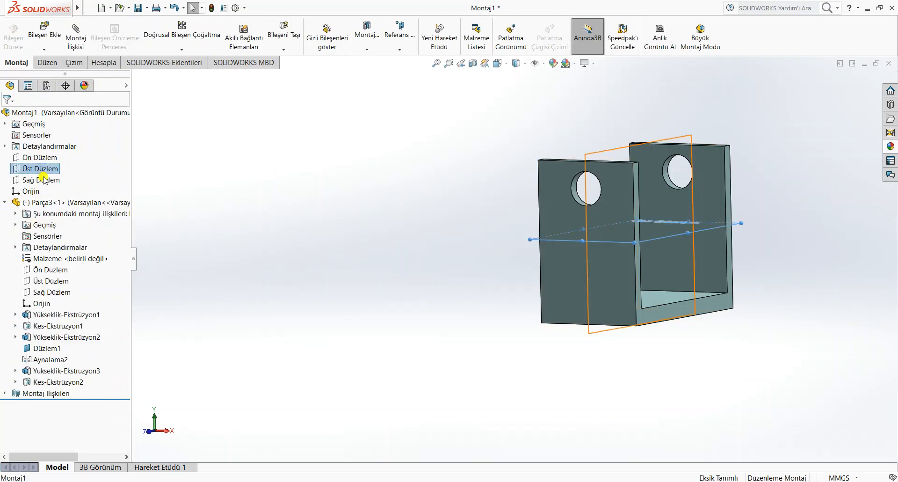
{"action": "left_click", "coordinate": [53, 281], "text": "ctrl"}
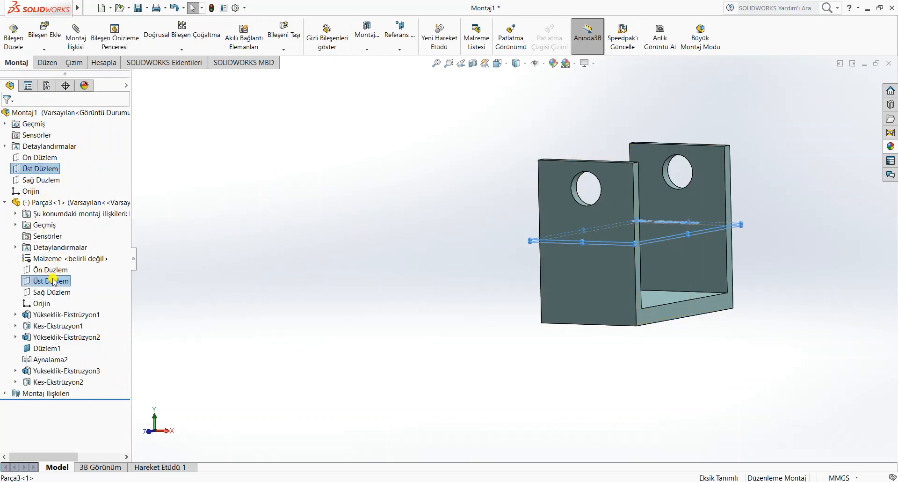
{"action": "left_click", "coordinate": [73, 41]}
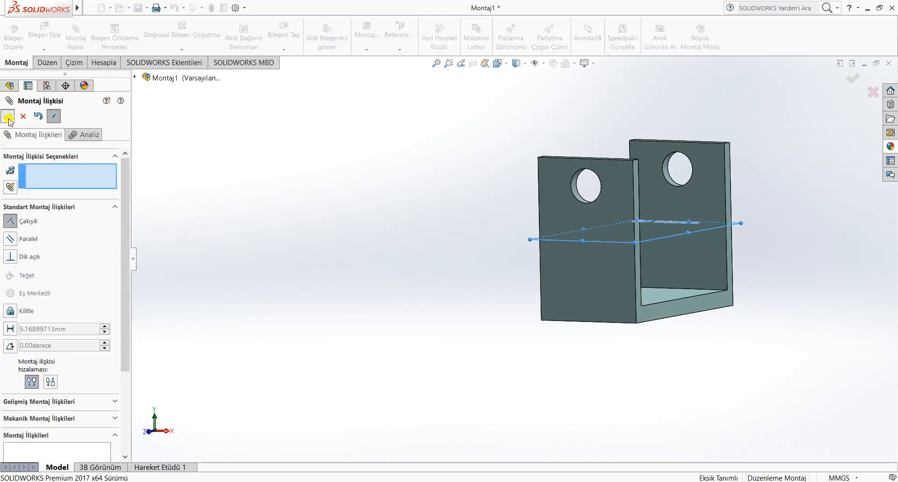
{"action": "left_click", "coordinate": [8, 117]}
{"action": "left_click", "coordinate": [8, 116]}
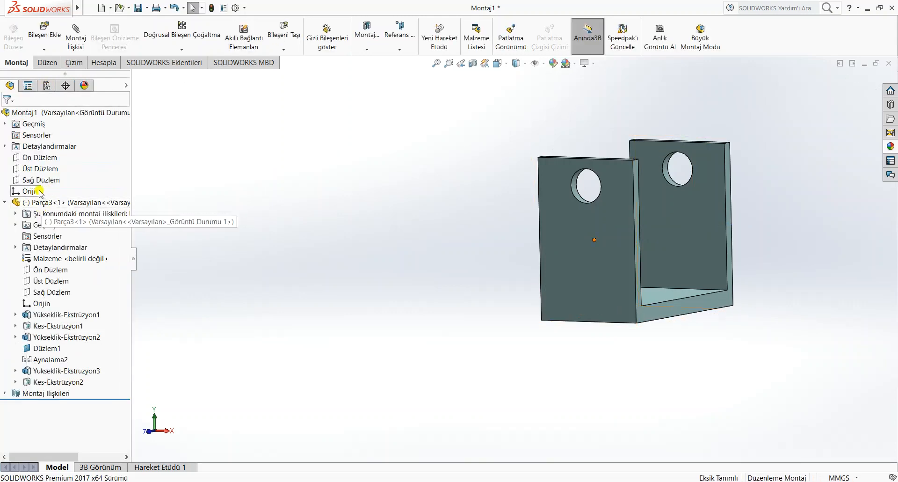
- Mate the right plane (Sağ Düzlem) of Parça3 coincident with the assembly's right plane
{"action": "left_click", "coordinate": [41, 180]}
{"action": "left_click", "coordinate": [51, 292], "text": "ctrl"}
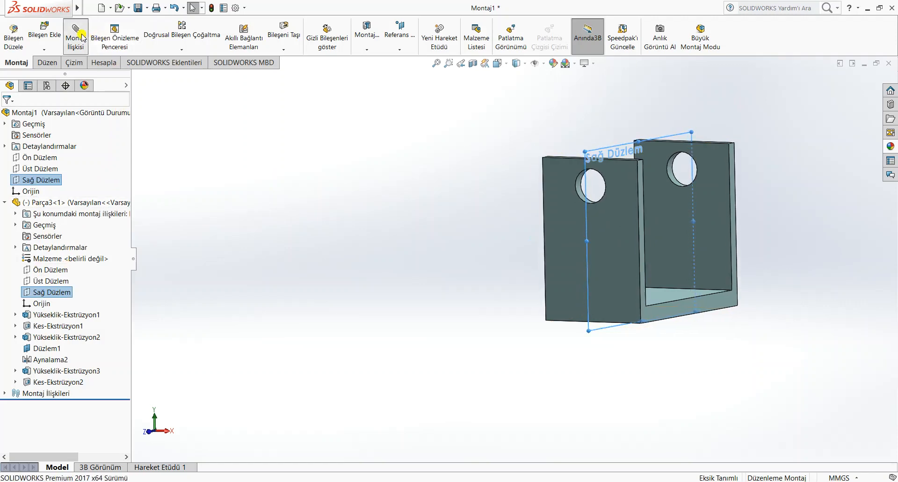
{"action": "left_click", "coordinate": [79, 36]}
{"action": "left_click", "coordinate": [8, 117]}
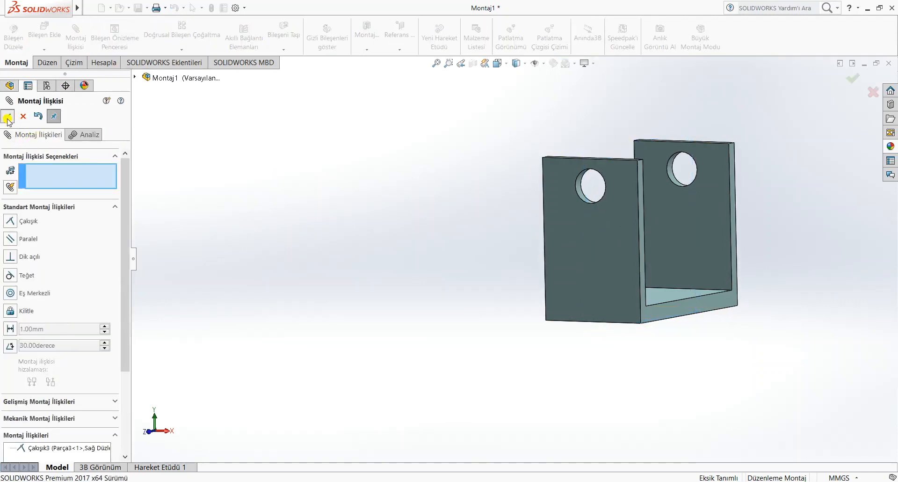
- Insert the Rexnord spherical roller bearing, rotate it 90° about Y, and place it outside the bracket wall near the hole
{"action": "middle_click_drag", "start_coordinate": [637, 267], "coordinate": [623, 296]}
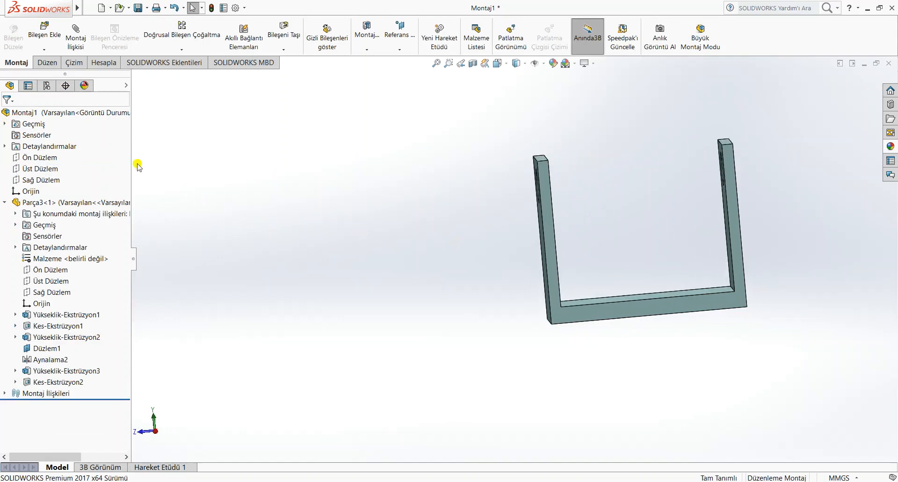
{"action": "left_click", "coordinate": [47, 181]}
{"action": "left_click", "coordinate": [100, 169]}
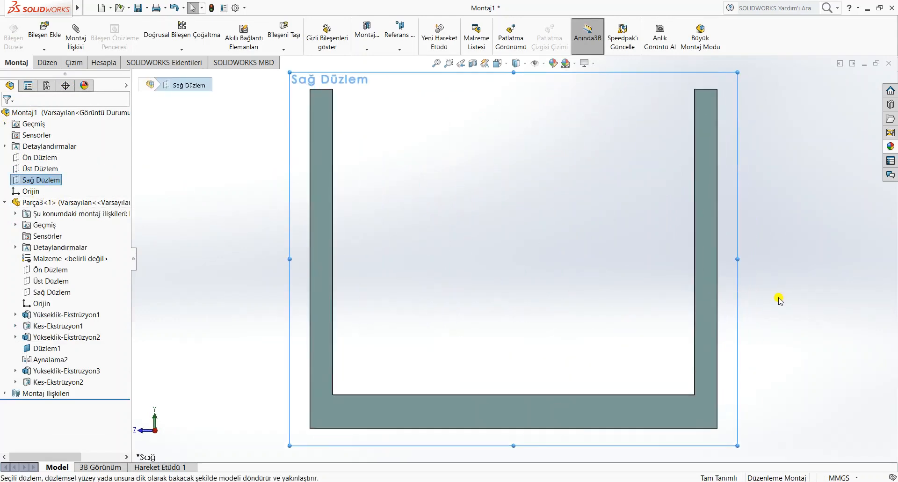
{"action": "left_click", "coordinate": [518, 257]}
{"action": "middle_click_drag", "start_coordinate": [518, 257], "coordinate": [514, 267]}
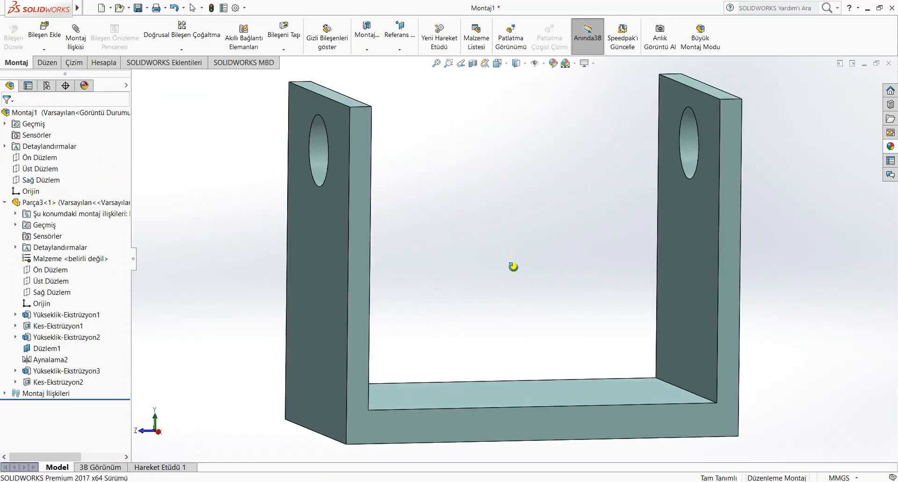
{"action": "left_click", "coordinate": [44, 32]}
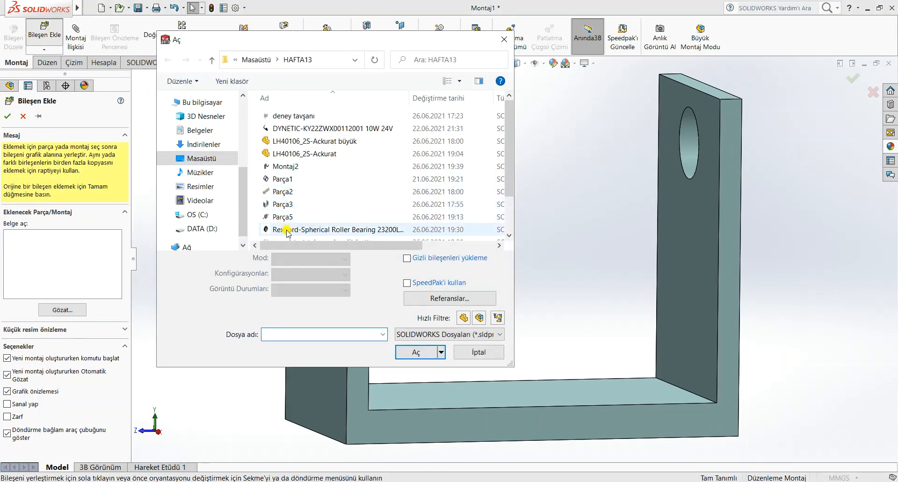
{"action": "left_click", "coordinate": [287, 229]}
{"action": "left_click", "coordinate": [416, 352]}
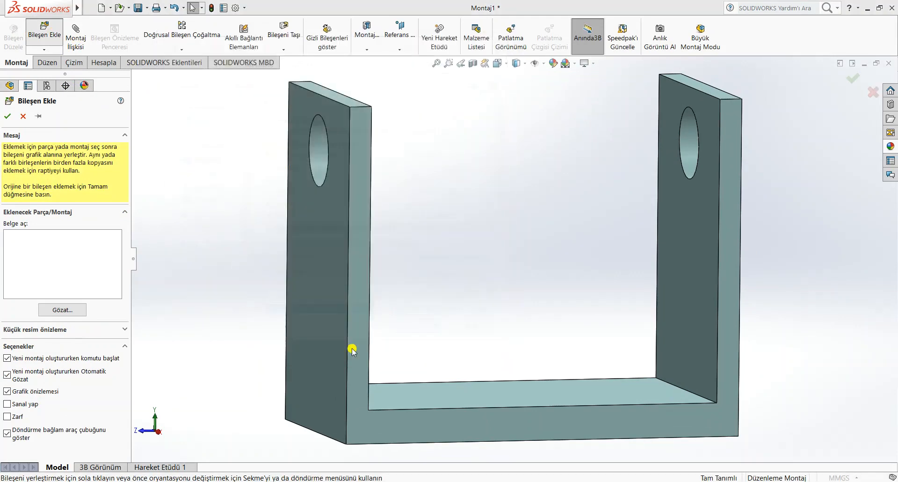
{"action": "left_click", "coordinate": [253, 438]}
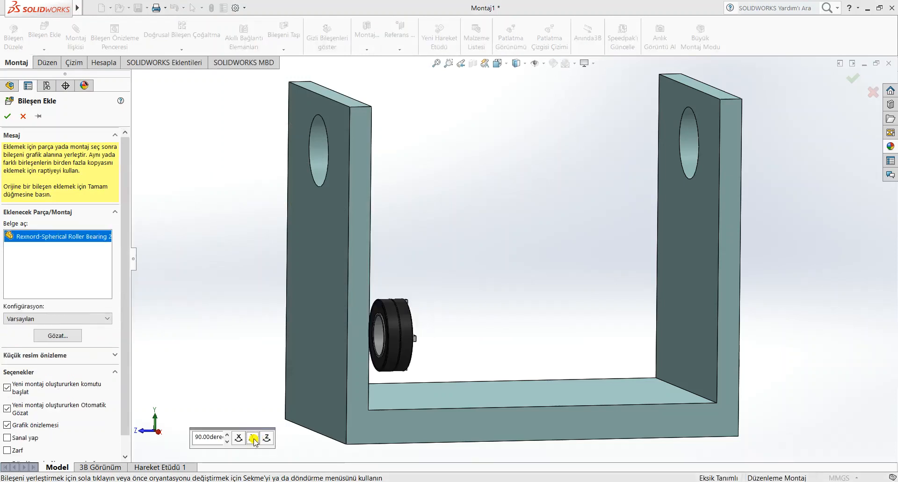
{"action": "left_click", "coordinate": [234, 179]}
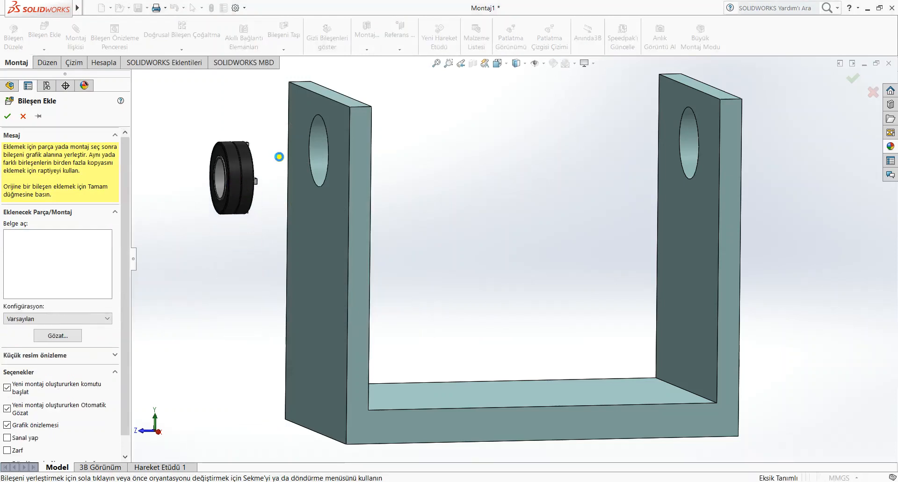
- Add a gear (Dişli) mate between the bracket's hole face and the bearing's outer cylindrical face
{"action": "scroll", "coordinate": [345, 194], "scroll_direction": "down", "scroll_amount": 5}
{"action": "scroll", "coordinate": [382, 234], "scroll_direction": "down", "scroll_amount": 2}
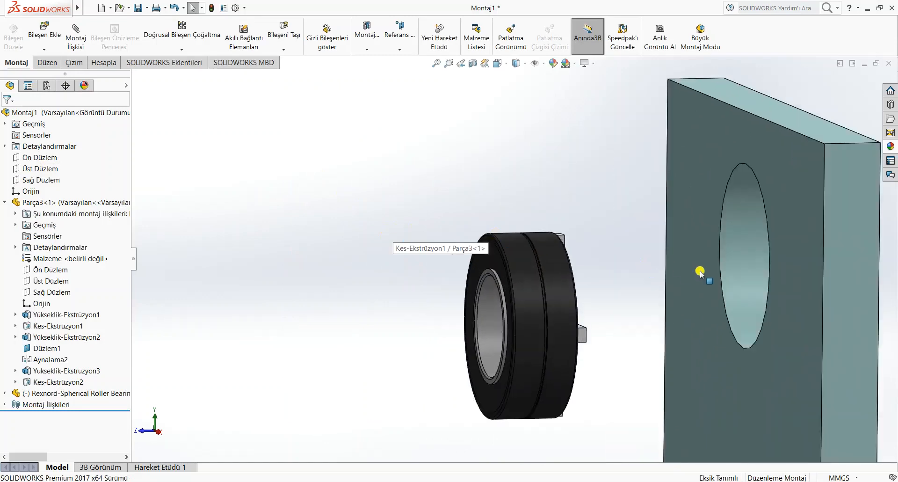
{"action": "left_click", "coordinate": [748, 240]}
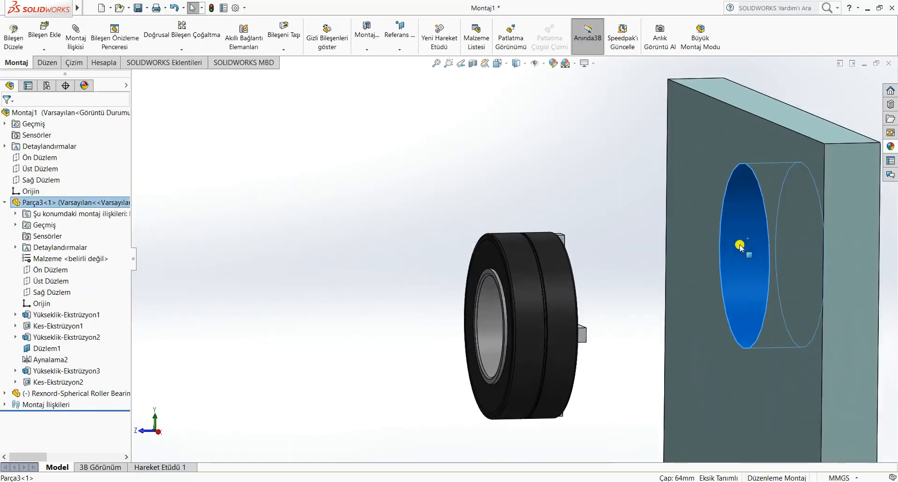
{"action": "left_click", "coordinate": [528, 315], "text": "ctrl"}
{"action": "left_click", "coordinate": [79, 39]}
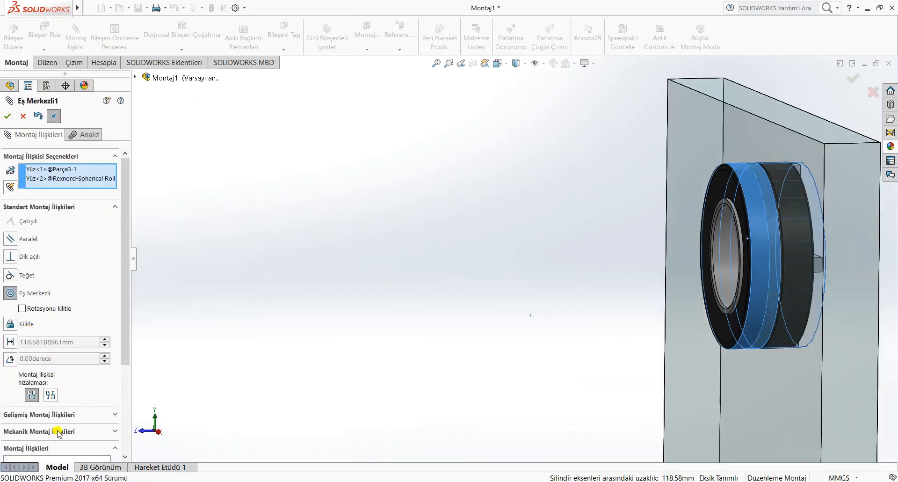
{"action": "left_click", "coordinate": [59, 431]}
{"action": "left_click", "coordinate": [10, 209]}
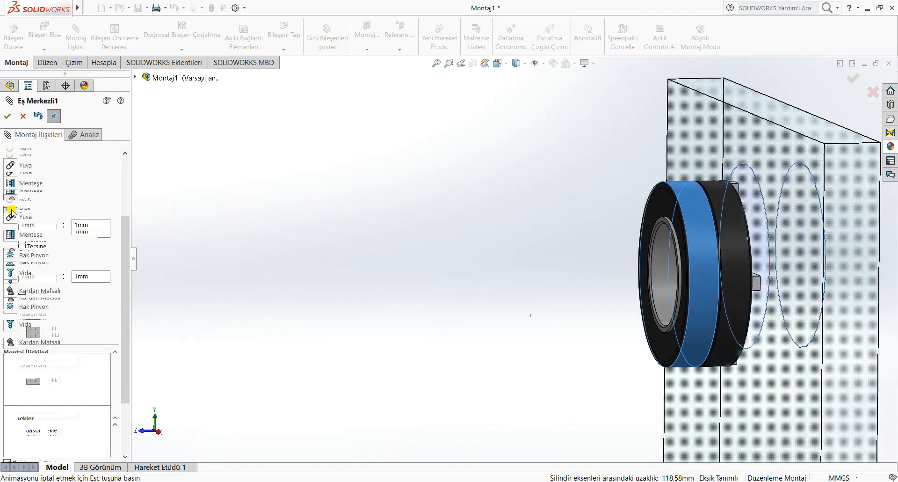
{"action": "left_click", "coordinate": [8, 116]}
{"action": "left_click", "coordinate": [746, 257]}
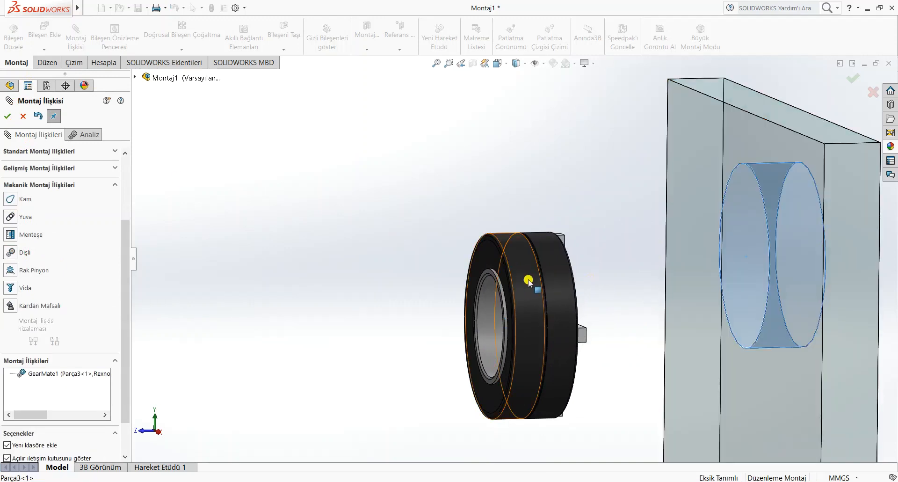
{"action": "left_click", "coordinate": [527, 281]}
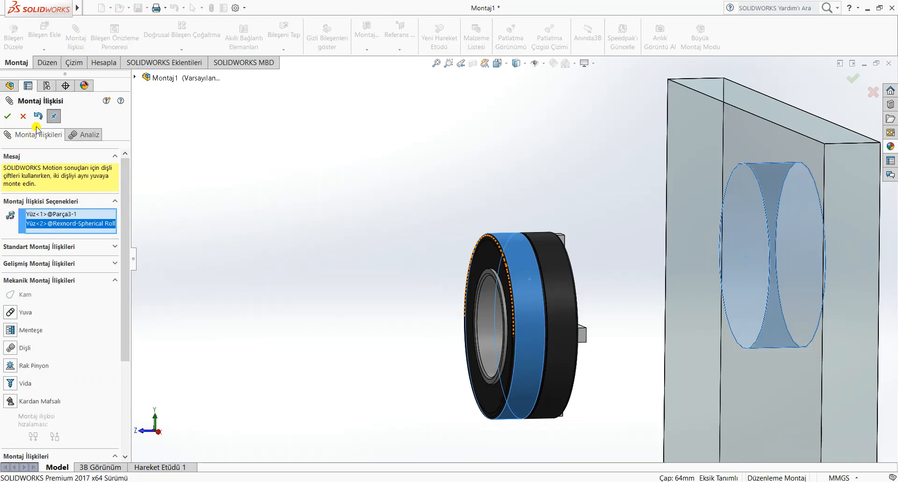
{"action": "key", "text": "Escape"}
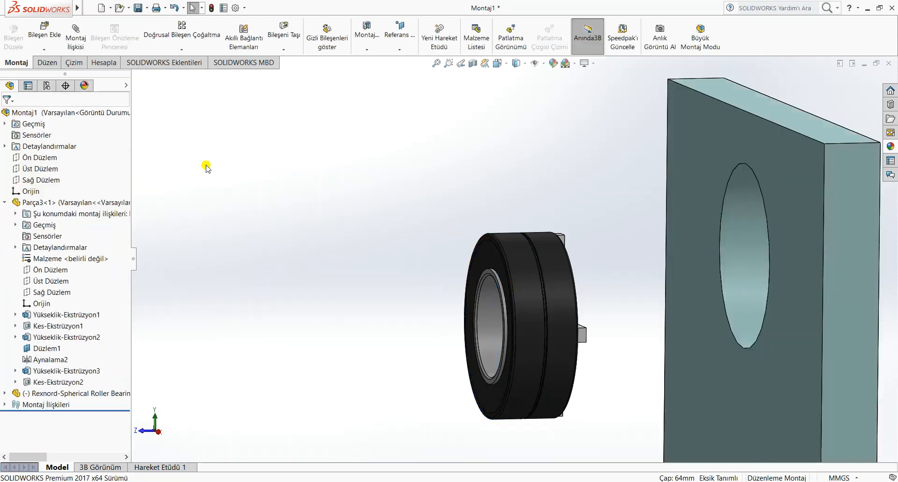
- Add a concentric mate between the bracket's hole face and the bearing's outer cylindrical face
{"action": "left_click", "coordinate": [764, 223]}
{"action": "left_click", "coordinate": [524, 273], "text": "ctrl"}
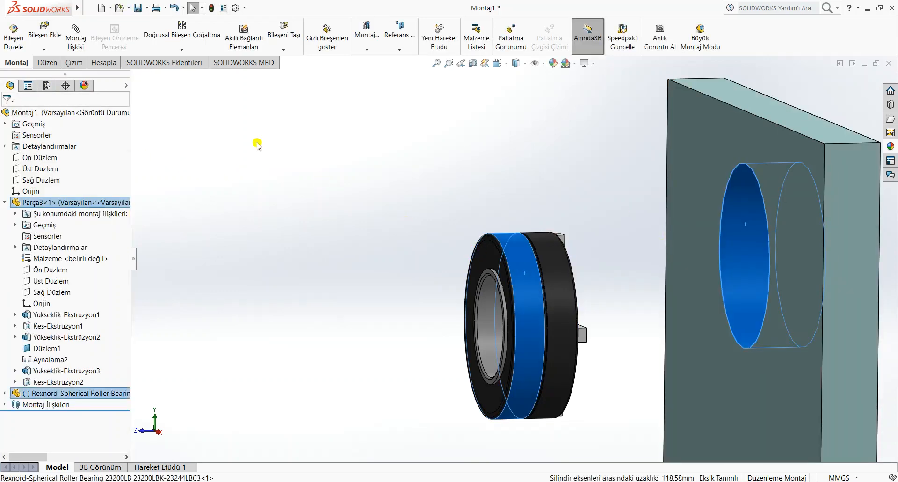
{"action": "left_click", "coordinate": [76, 37]}
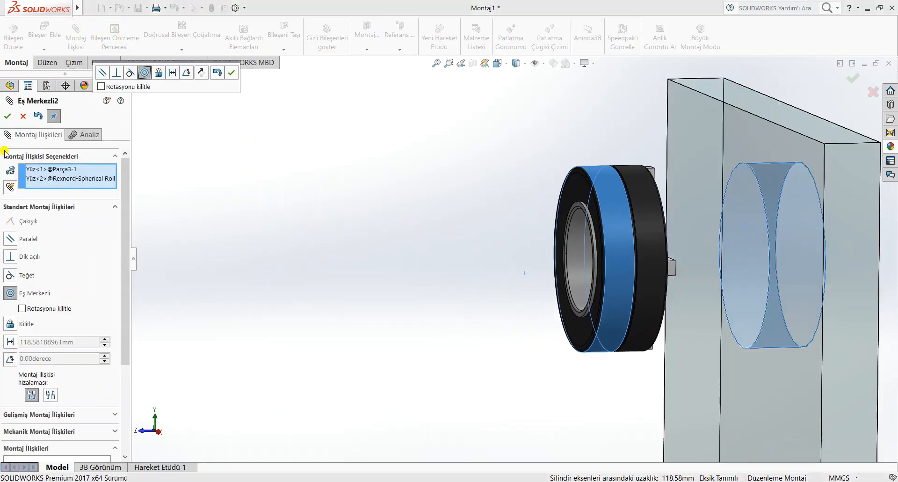
{"action": "left_click", "coordinate": [7, 116]}
- Mate the bearing's inner ring end face coincident with the outer face of the bracket wall
{"action": "left_click", "coordinate": [768, 235]}
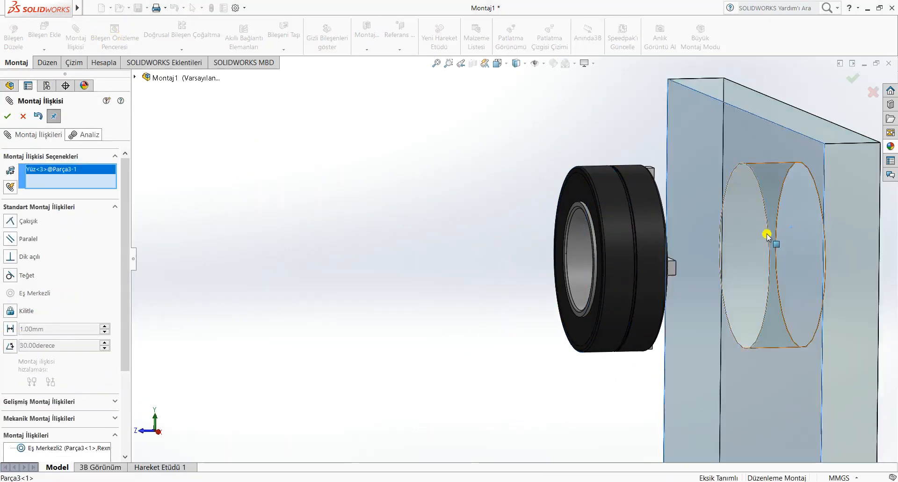
{"action": "scroll", "coordinate": [611, 247], "scroll_direction": "down", "scroll_amount": 4}
{"action": "left_click", "coordinate": [403, 141]}
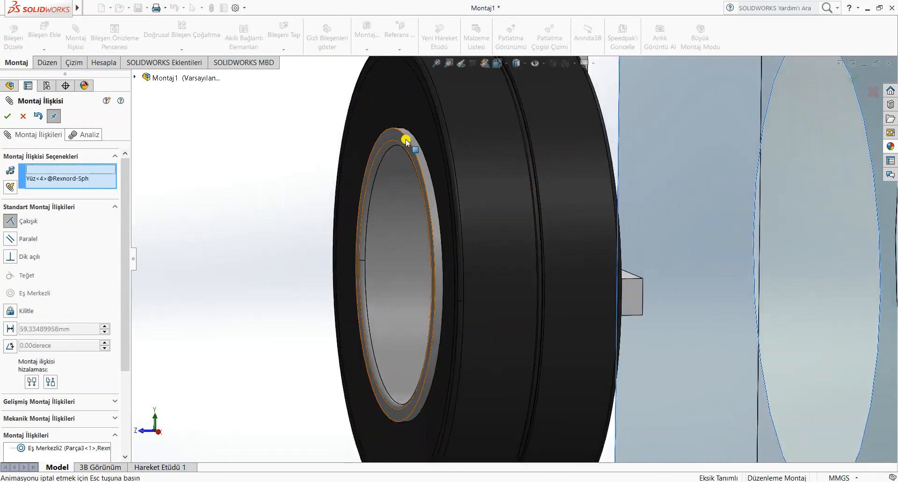
{"action": "left_click", "coordinate": [7, 117]}
- Try to move the bearing seated in the bracket's hole and inspect how it fits
{"action": "left_click_drag", "start_coordinate": [813, 203], "coordinate": [785, 269]}
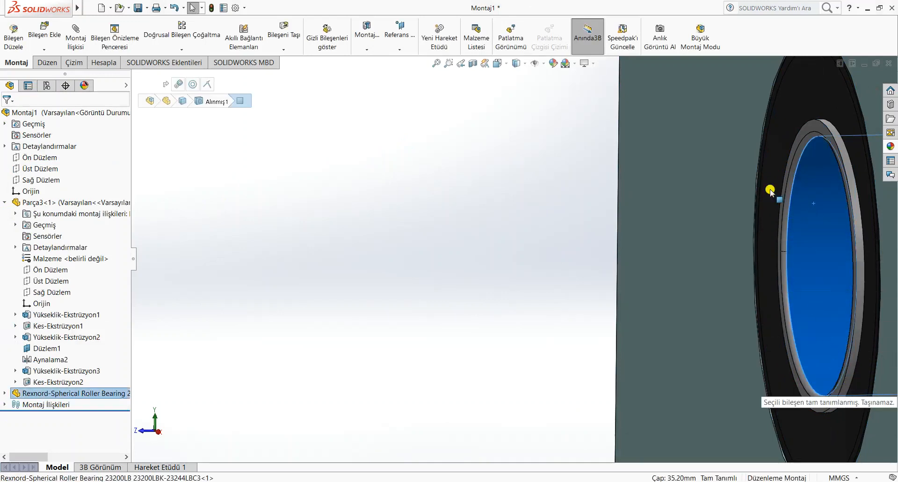
{"action": "scroll", "coordinate": [547, 307], "scroll_direction": "up", "scroll_amount": 2}
{"action": "middle_click_drag", "start_coordinate": [547, 307], "coordinate": [608, 300]}
{"action": "scroll", "coordinate": [861, 262], "scroll_direction": "down", "scroll_amount": 3}
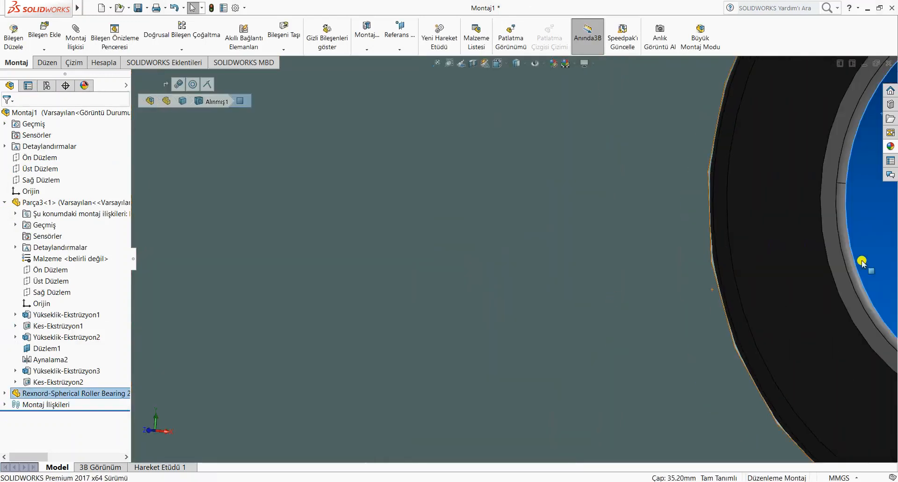
{"action": "scroll", "coordinate": [861, 261], "scroll_direction": "up", "scroll_amount": 3}
{"action": "left_click", "coordinate": [721, 97]}
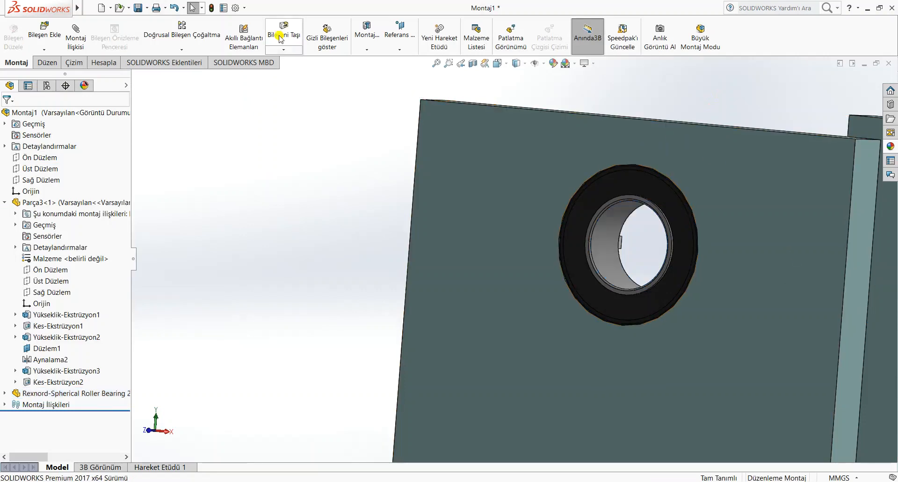
- Insert the Parça2 component into the assembly and place it in front of the bearing
{"action": "left_click", "coordinate": [61, 28]}
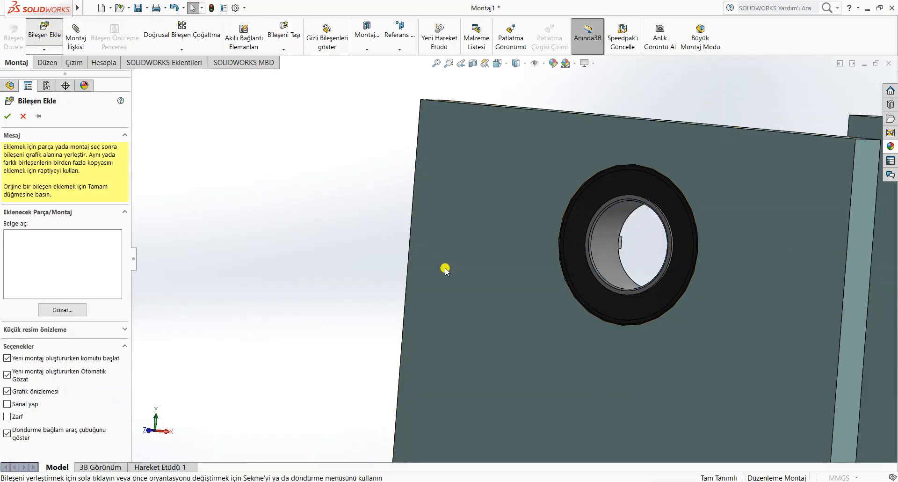
{"action": "left_click", "coordinate": [290, 217]}
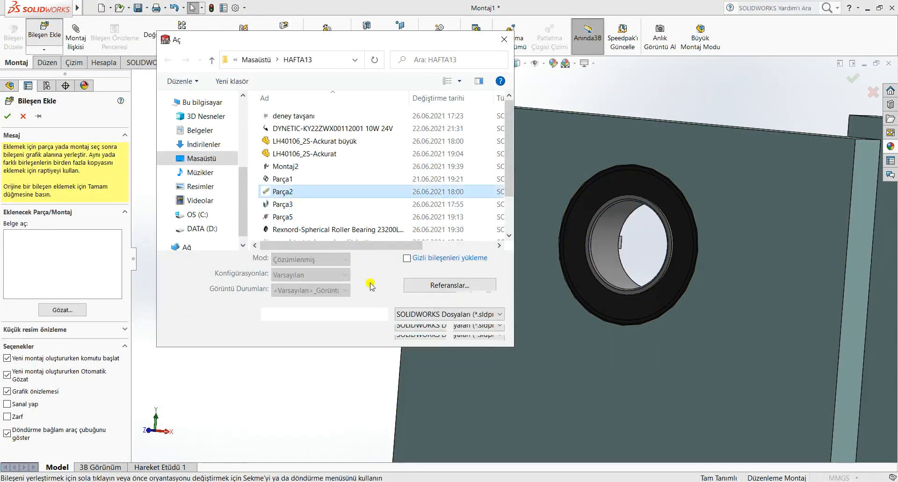
{"action": "left_click", "coordinate": [426, 336]}
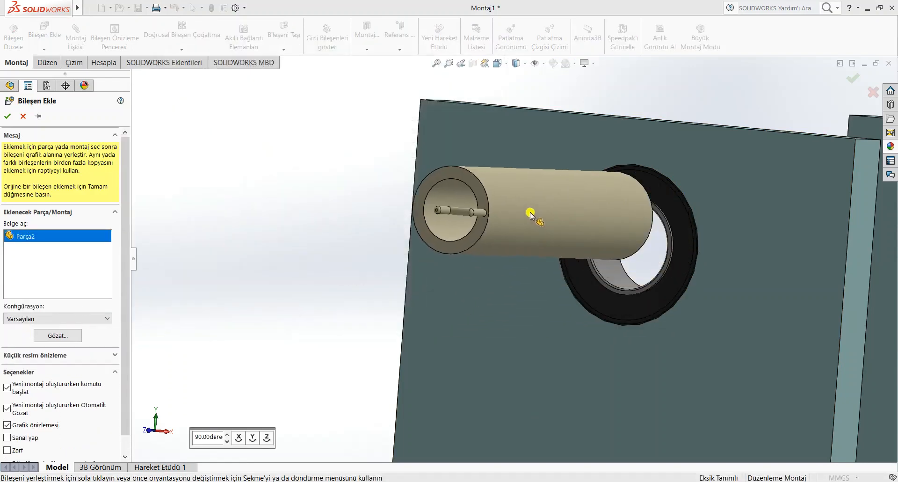
{"action": "left_click", "coordinate": [505, 242]}
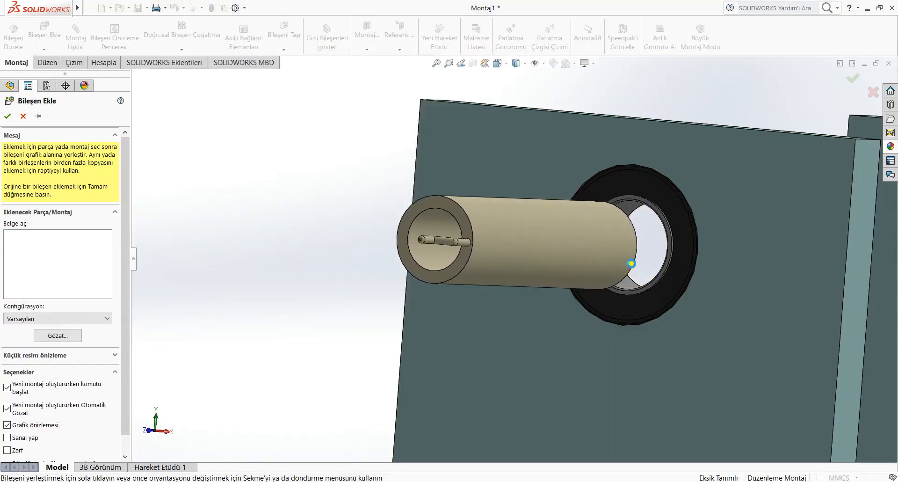
- Add a gear (Dişli) mate between the bearing's inner bore face and Parça2's outer cylindrical face
{"action": "middle_click_drag", "start_coordinate": [716, 95], "coordinate": [700, 112]}
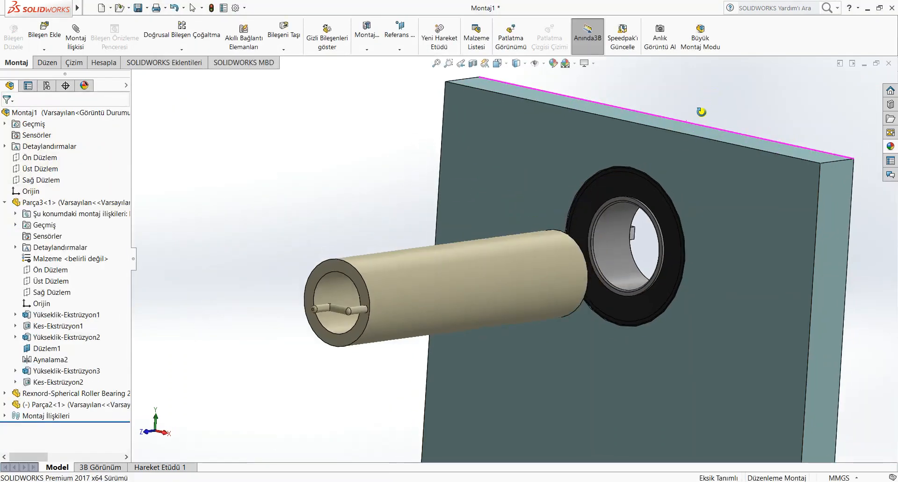
{"action": "left_click", "coordinate": [603, 231]}
{"action": "left_click", "coordinate": [421, 286], "text": "ctrl"}
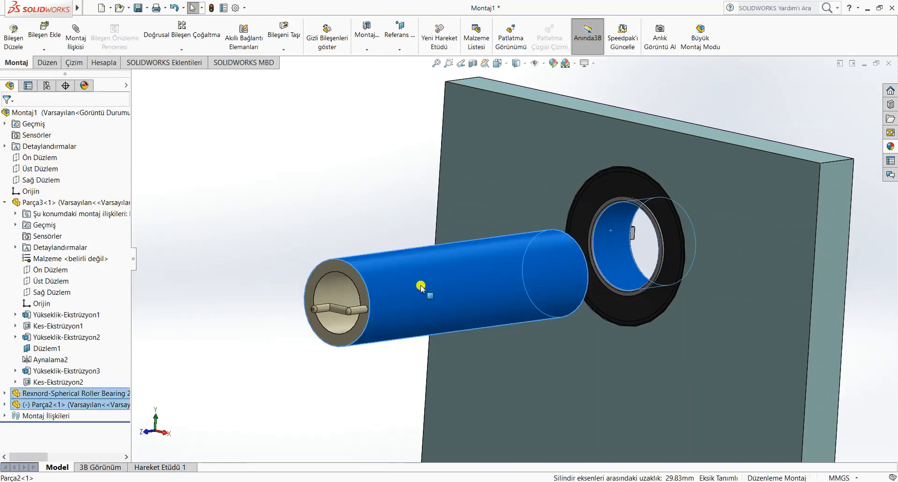
{"action": "left_click", "coordinate": [78, 40]}
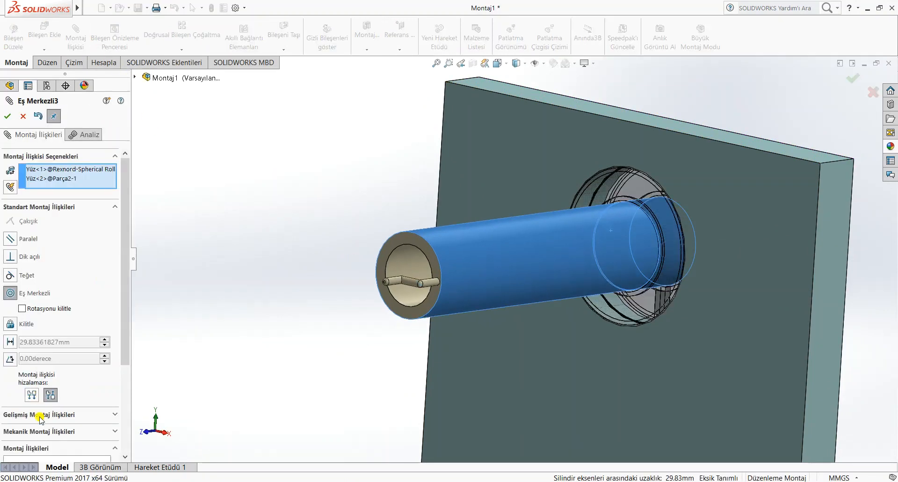
{"action": "left_click", "coordinate": [44, 431]}
{"action": "left_click", "coordinate": [9, 209]}
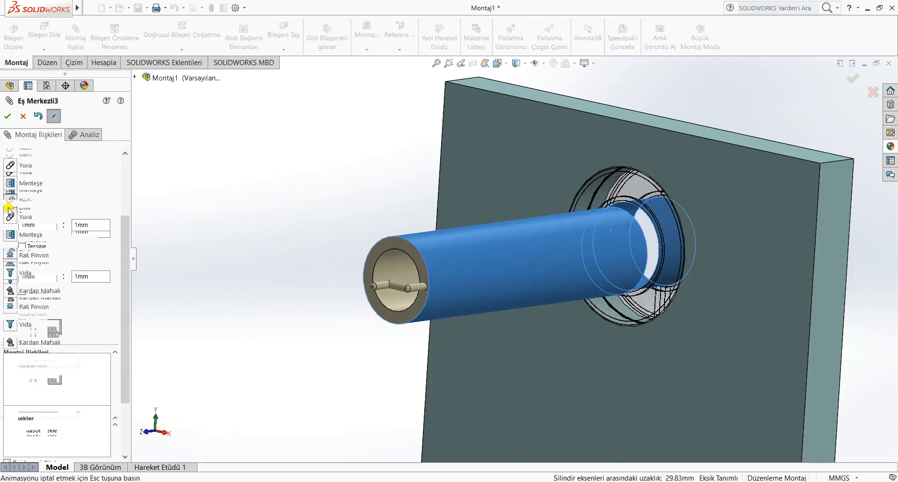
{"action": "left_click", "coordinate": [7, 120]}
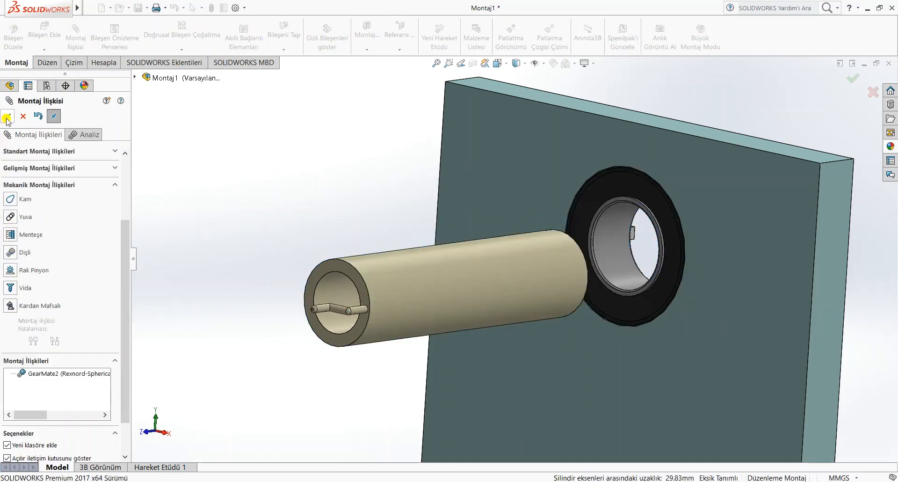
- Add a concentric mate between the bearing's inner bore face and Parça2's outer cylindrical face
{"action": "left_click", "coordinate": [610, 235]}
{"action": "left_click", "coordinate": [457, 281], "text": "ctrl"}
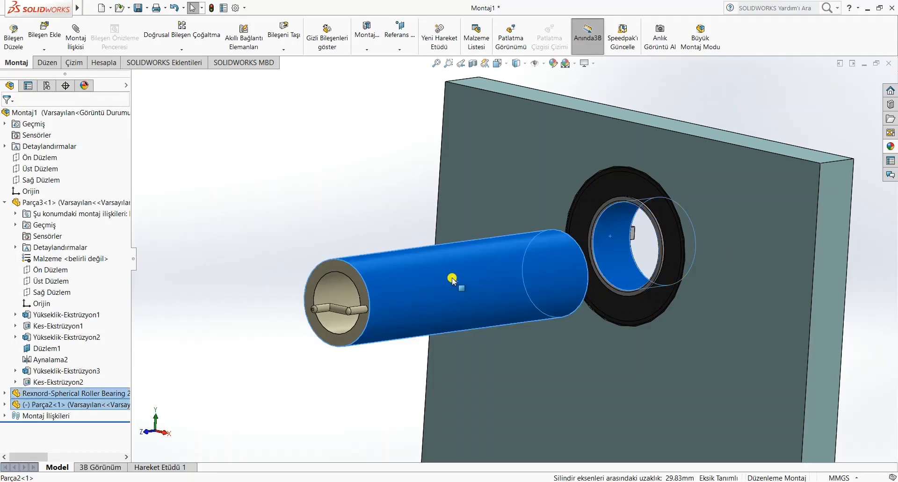
{"action": "left_click", "coordinate": [77, 36]}
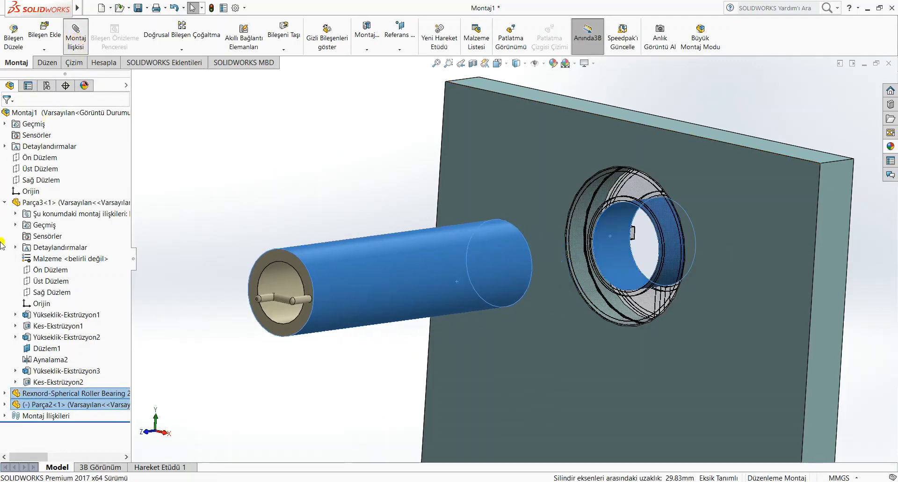
{"action": "left_click", "coordinate": [9, 117]}
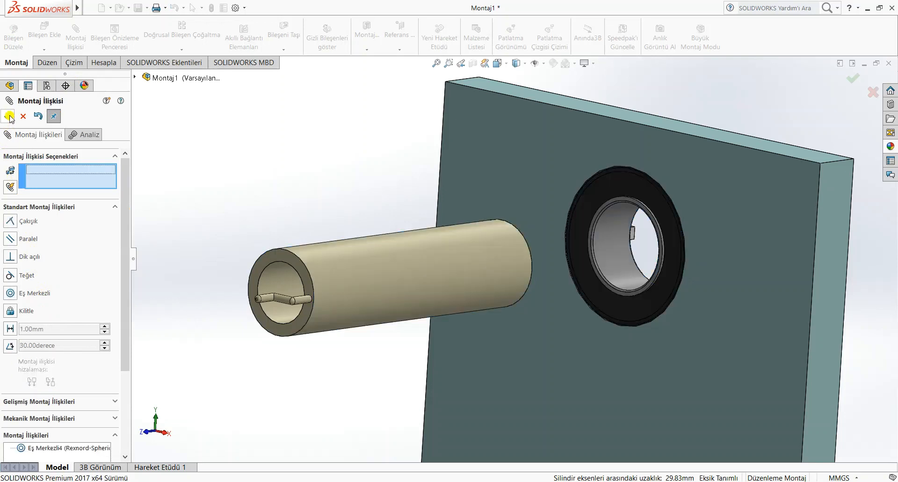
{"action": "left_click", "coordinate": [8, 117]}
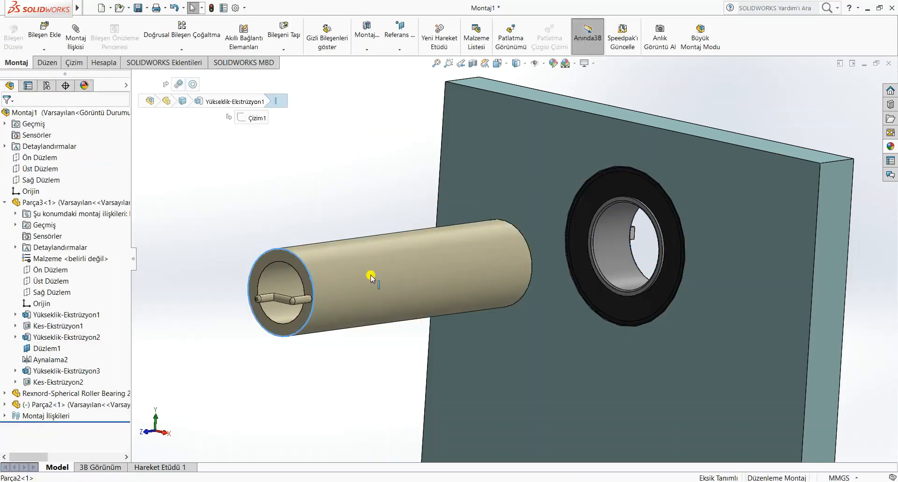
- Rotate the hollow shaft Parça2 about its axis and slide it into the bearing's bore
{"action": "left_click_drag", "start_coordinate": [370, 277], "coordinate": [361, 228]}
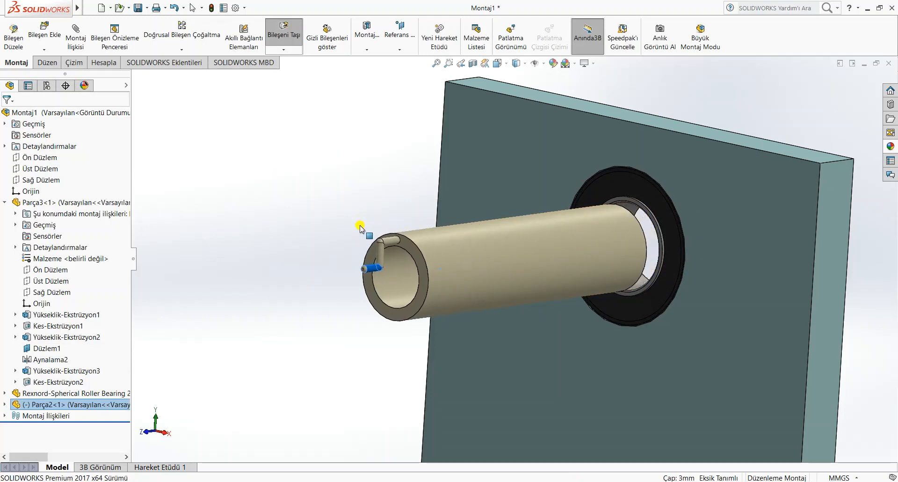
{"action": "left_click_drag", "start_coordinate": [433, 274], "coordinate": [614, 238]}
{"action": "left_click", "coordinate": [865, 325]}
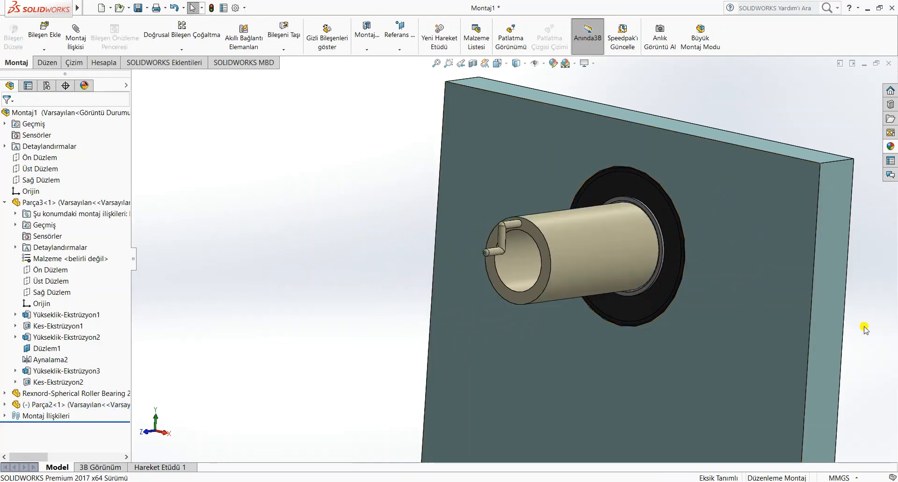
- Insert the LH40106_2S-Ackurat büyük wheel, rotated 90 degrees about Y, and place it beside the shaft's free end
{"action": "left_click", "coordinate": [55, 32]}
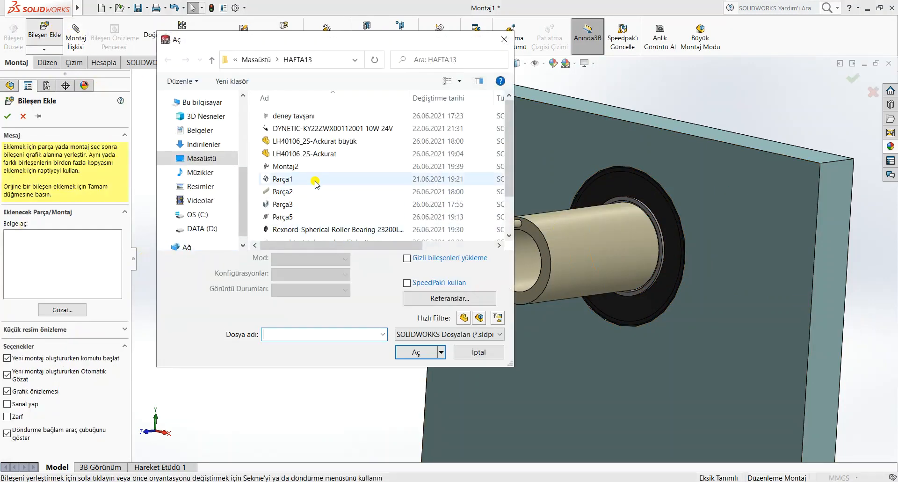
{"action": "left_click", "coordinate": [326, 142]}
{"action": "left_click", "coordinate": [415, 352]}
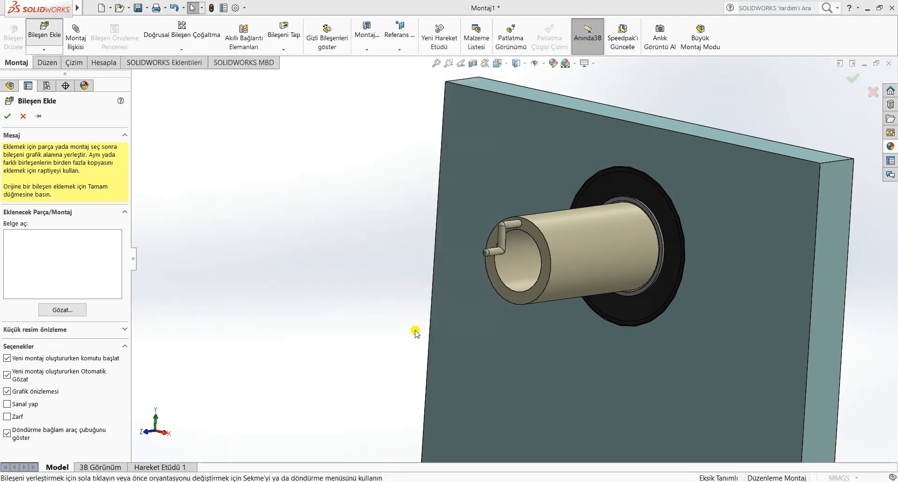
{"action": "left_click", "coordinate": [253, 438]}
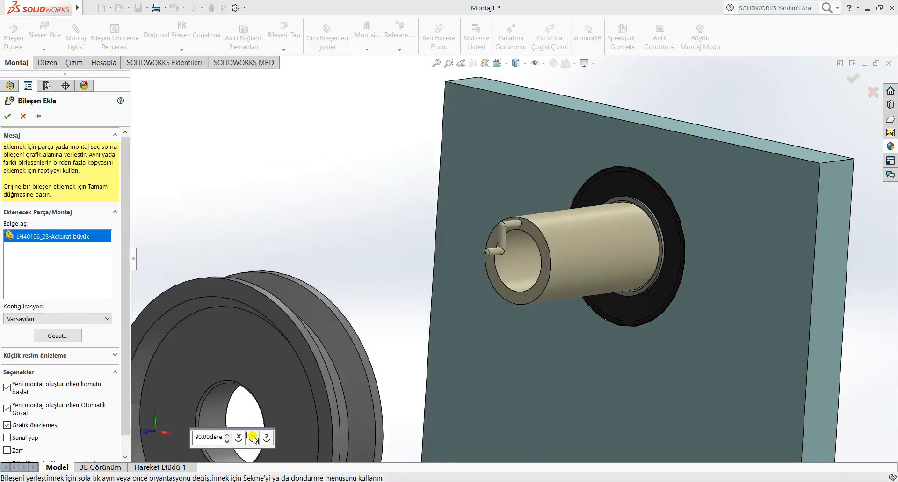
{"action": "left_click", "coordinate": [395, 265]}
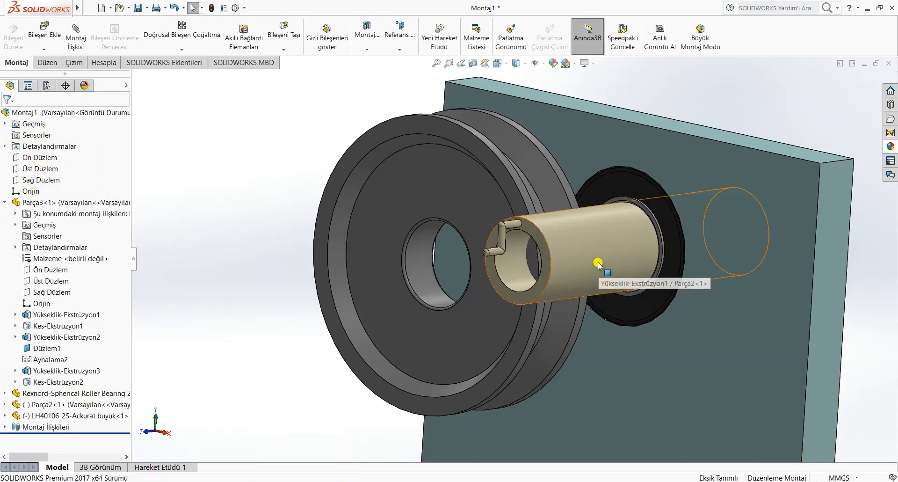
- Add a gear (Dişli) mate between the shaft's outer cylindrical face and the wheel's bore face
{"action": "left_click", "coordinate": [585, 264]}
{"action": "left_click", "coordinate": [419, 269], "text": "ctrl"}
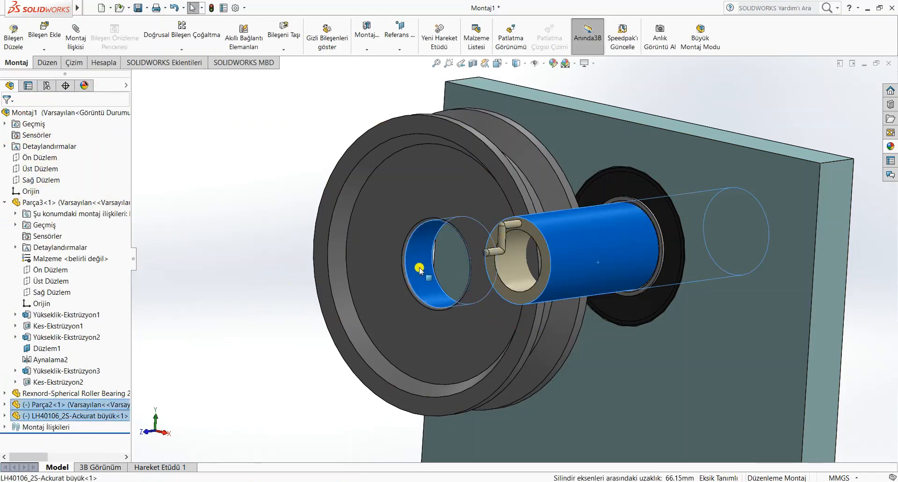
{"action": "left_click", "coordinate": [77, 42]}
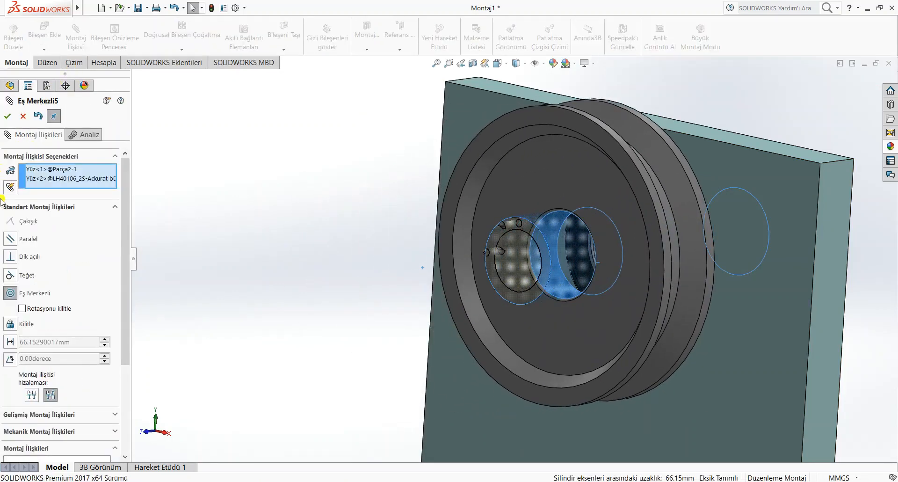
{"action": "left_click", "coordinate": [27, 436]}
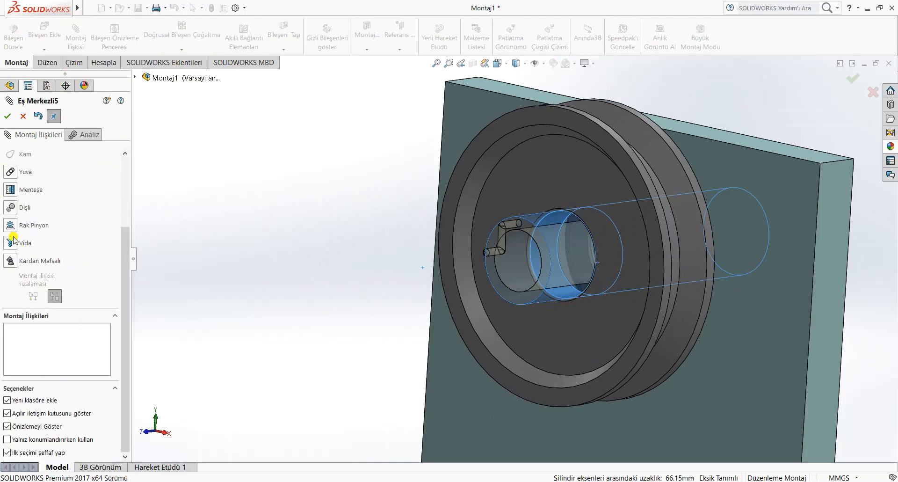
{"action": "left_click", "coordinate": [8, 208]}
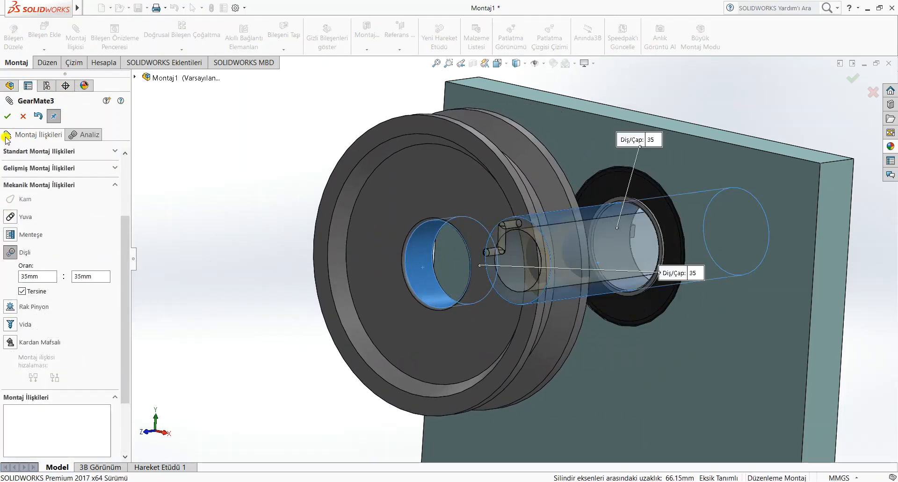
{"action": "left_click", "coordinate": [9, 117]}
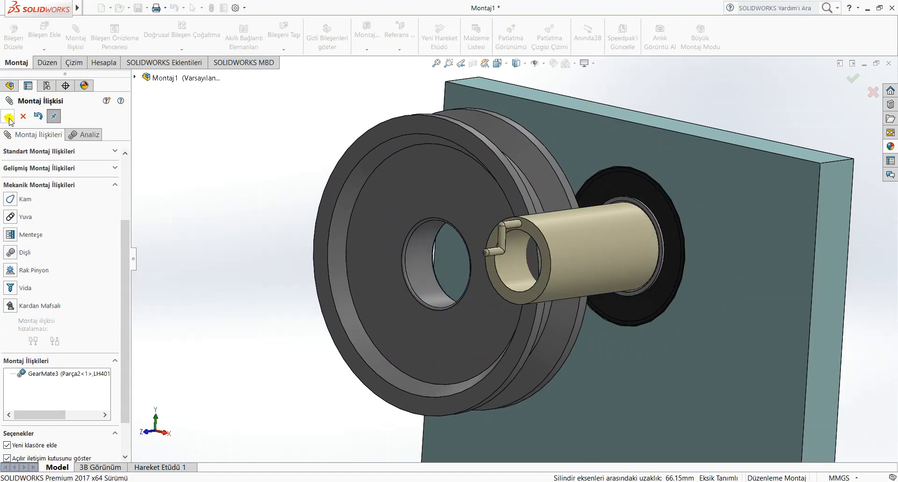
{"action": "left_click", "coordinate": [7, 115]}
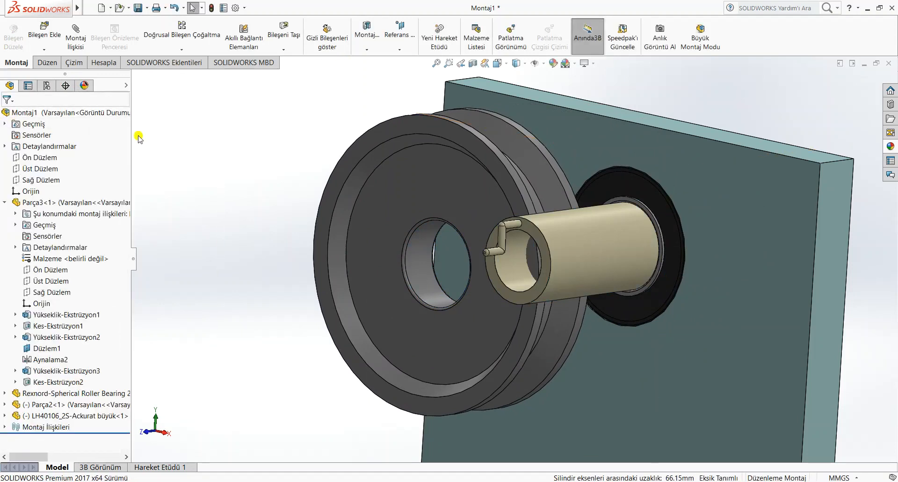
- Add a concentric mate between the shaft's outer cylindrical face and the wheel's bore face
{"action": "left_click", "coordinate": [512, 248]}
{"action": "left_click", "coordinate": [412, 266], "text": "ctrl"}
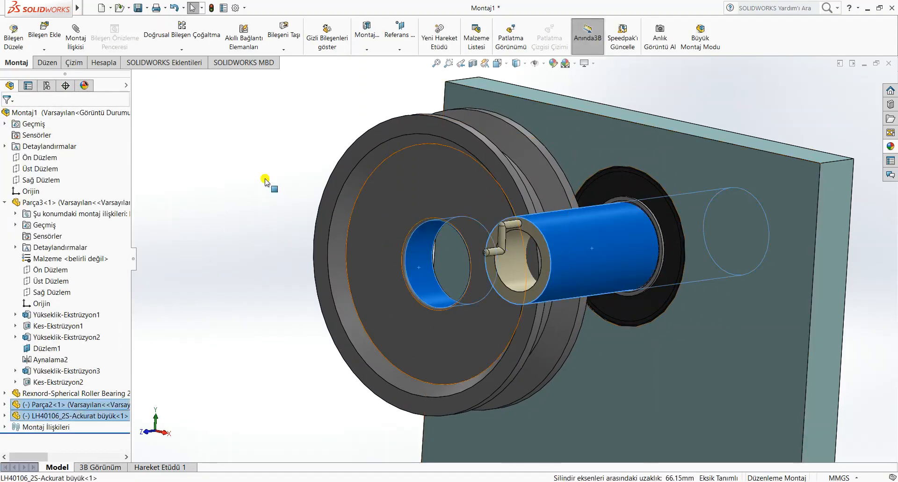
{"action": "left_click", "coordinate": [75, 40]}
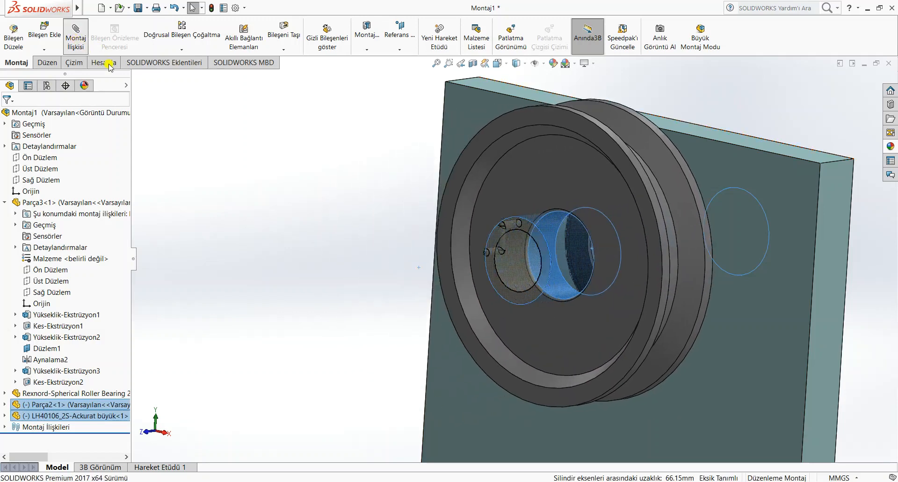
{"action": "left_click", "coordinate": [6, 116]}
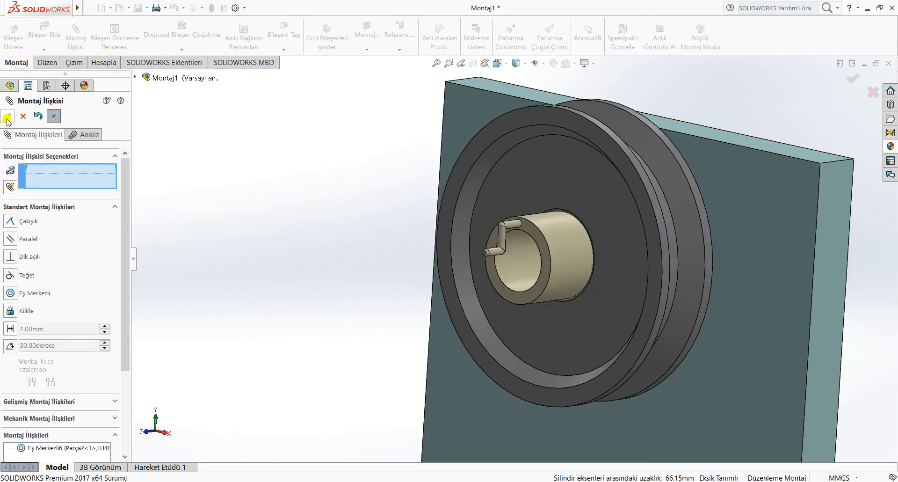
{"action": "left_click", "coordinate": [6, 117]}
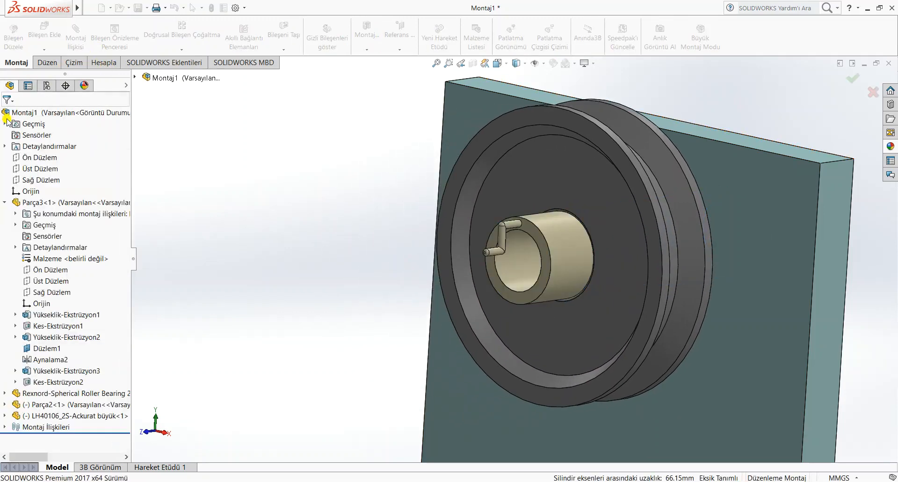
- Add a 5 mm distance mate between the wheel's flat front face and the shaft's end face
{"action": "left_click", "coordinate": [608, 201]}
{"action": "left_click", "coordinate": [494, 232], "text": "ctrl"}
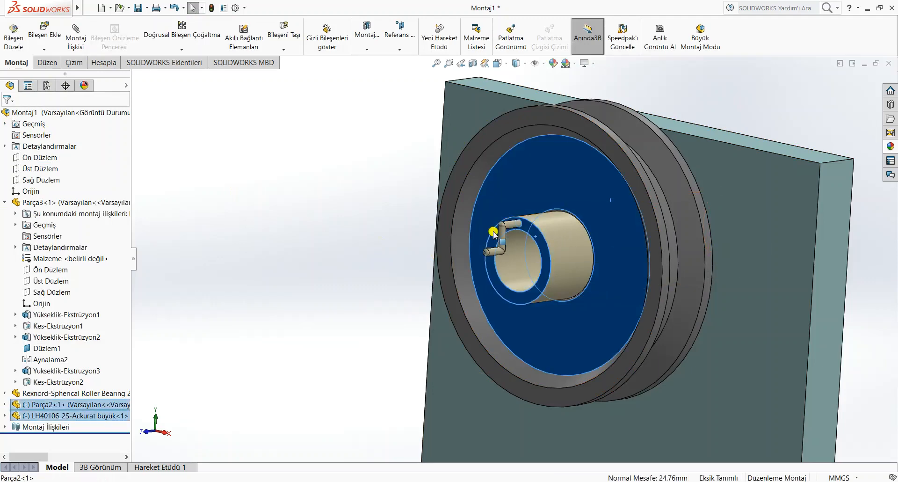
{"action": "left_click", "coordinate": [76, 33]}
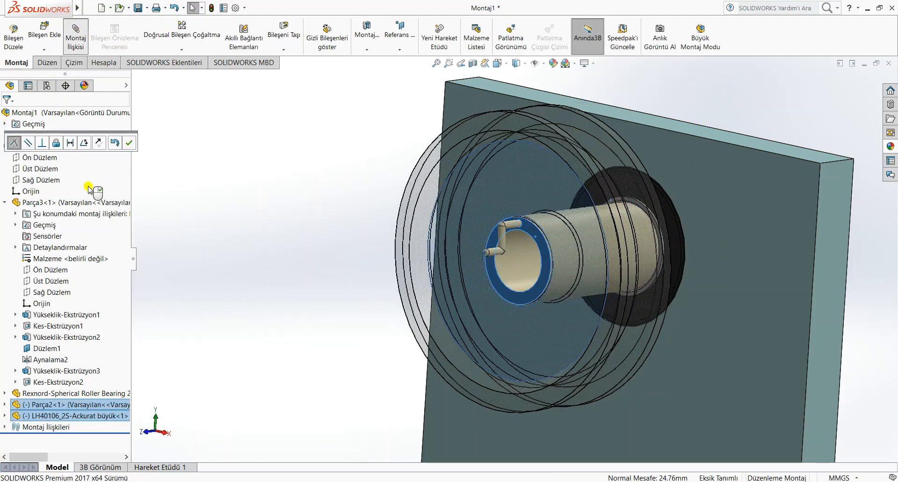
{"action": "left_click", "coordinate": [9, 329]}
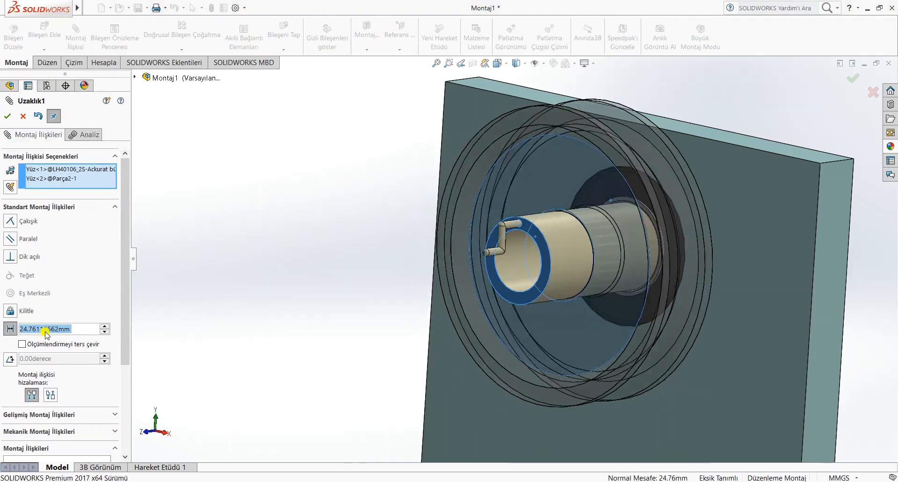
{"action": "type", "text": "5"}
{"action": "key", "text": "Return"}
{"action": "key", "text": "Return"}
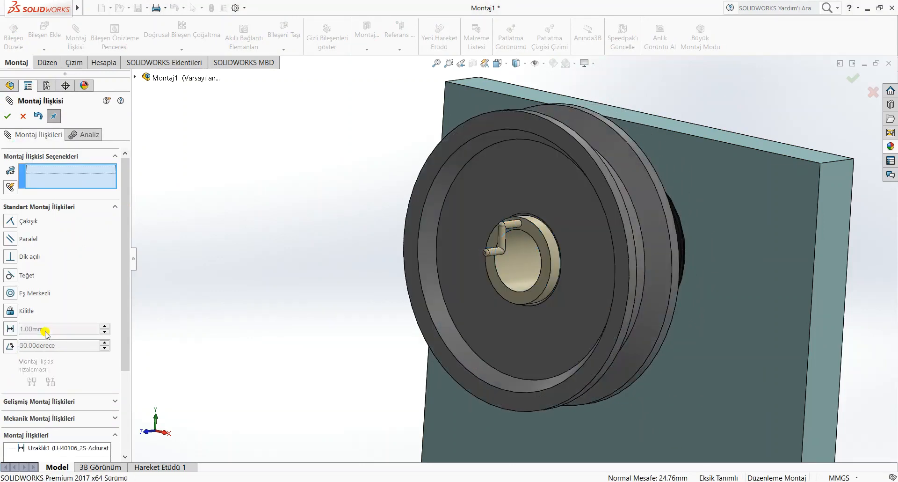
{"action": "key", "text": "Escape"}
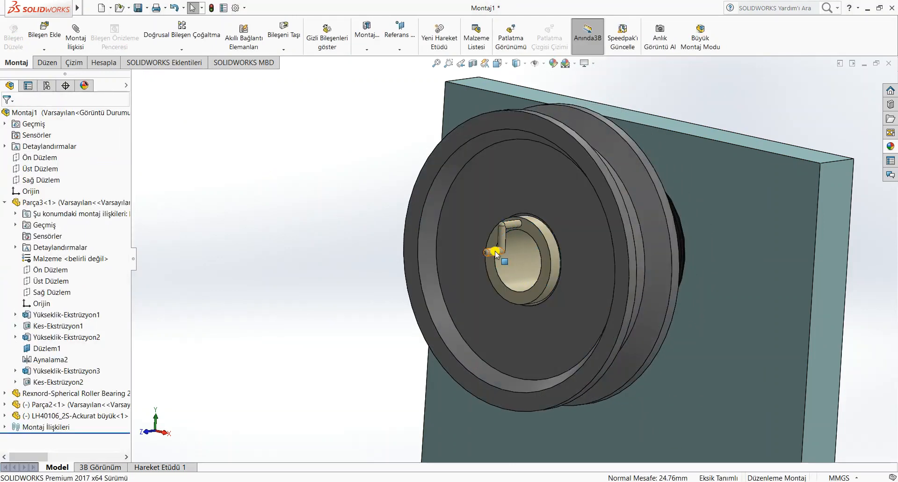
- Slide the shaft with its wheel slightly outward along the bearing axis
{"action": "mouse_move", "coordinate": [497, 254]}
{"action": "left_mouse_down"}
{"action": "mouse_move", "coordinate": [473, 281]}
{"action": "mouse_move", "coordinate": [458, 251]}
{"action": "mouse_move", "coordinate": [483, 253]}
{"action": "left_mouse_up"}
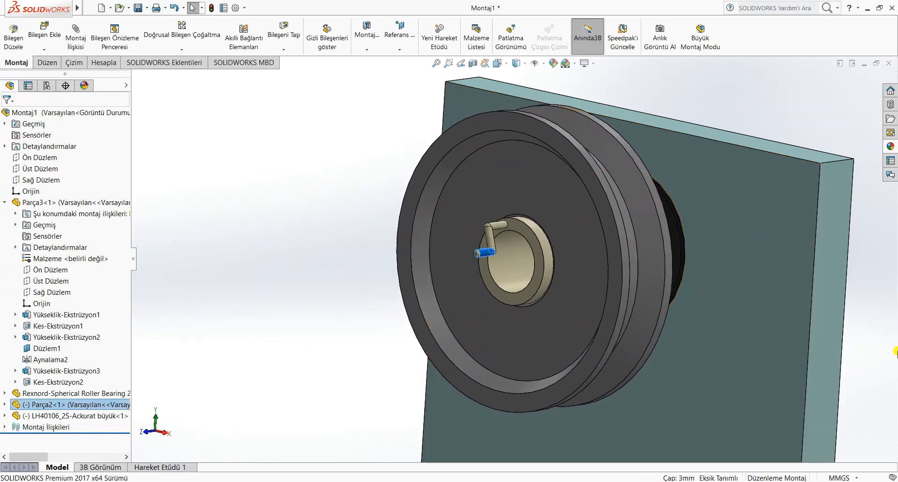
- Add a 15 mm distance mate between the bracket wall's outer face and the wheel's rim face nearest to it
{"action": "left_click", "coordinate": [863, 344]}
{"action": "middle_click_drag", "start_coordinate": [862, 343], "coordinate": [804, 324]}
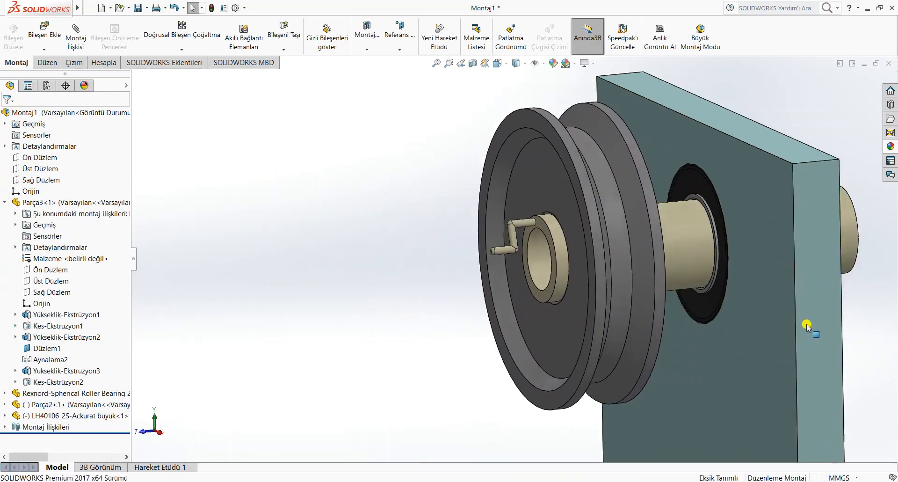
{"action": "left_click", "coordinate": [767, 239]}
{"action": "middle_click_drag", "start_coordinate": [767, 240], "coordinate": [730, 126]}
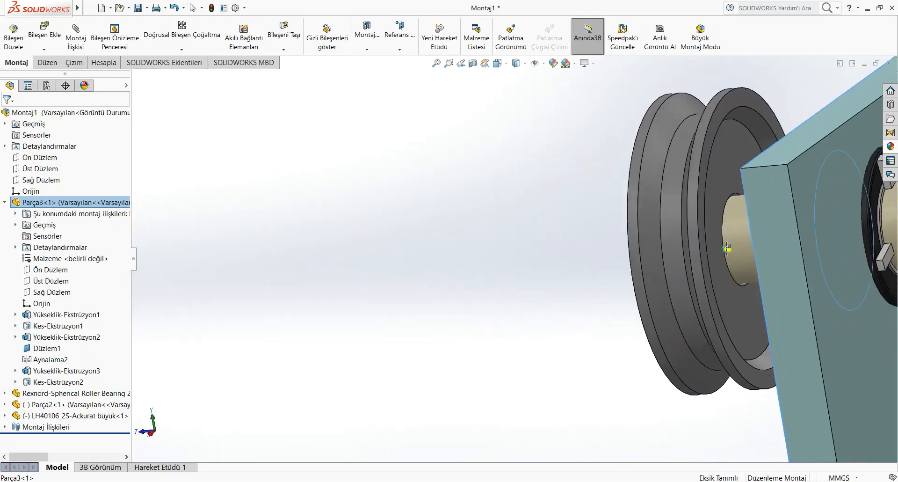
{"action": "left_click", "coordinate": [723, 113]}
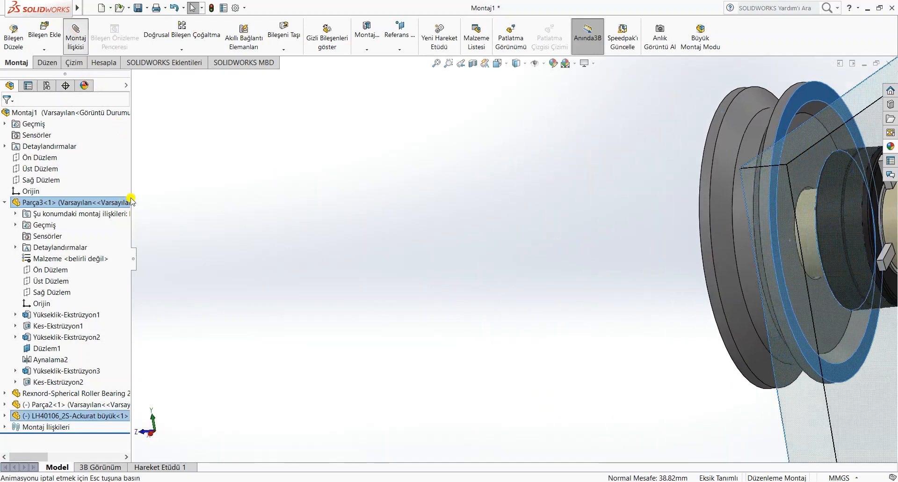
{"action": "left_click", "coordinate": [13, 329]}
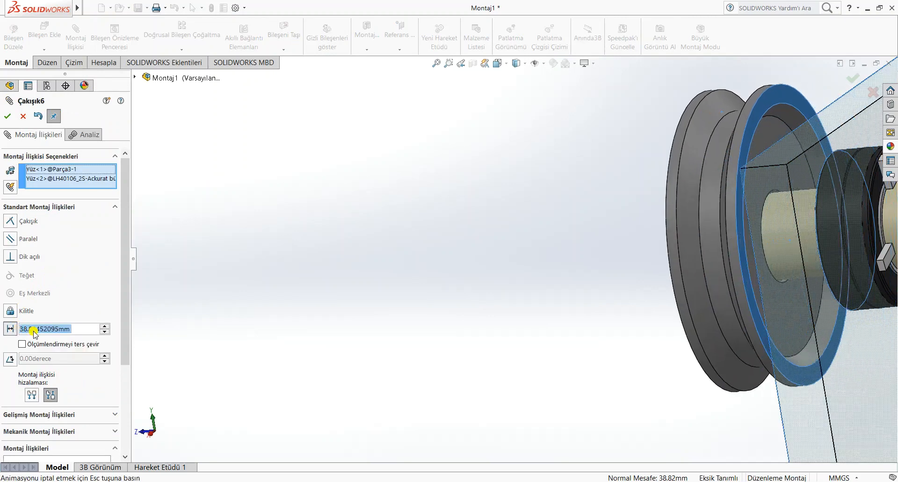
{"action": "type", "text": "15"}
{"action": "key", "text": "Return"}
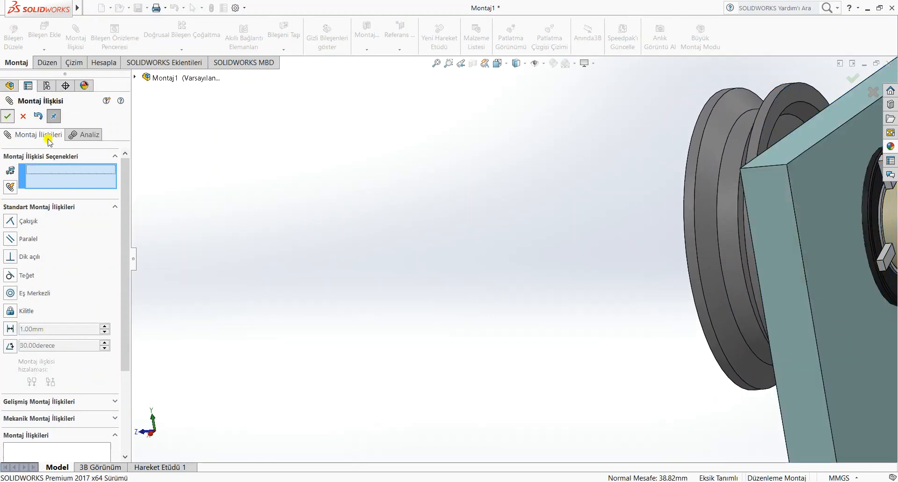
{"action": "key", "text": "Escape"}
- Rotate the shaft by its small crank handle until the handle points downward in front of the bore
{"action": "left_click", "coordinate": [40, 168]}
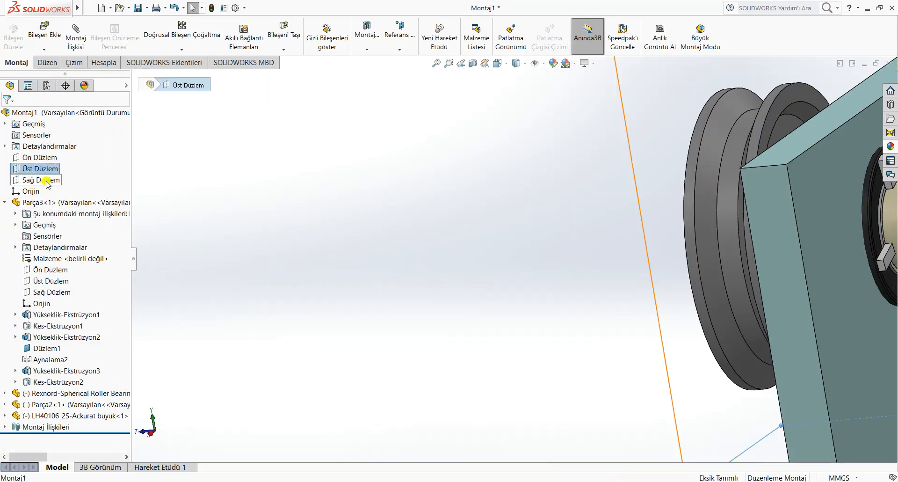
{"action": "left_click", "coordinate": [42, 181]}
{"action": "left_click", "coordinate": [92, 167]}
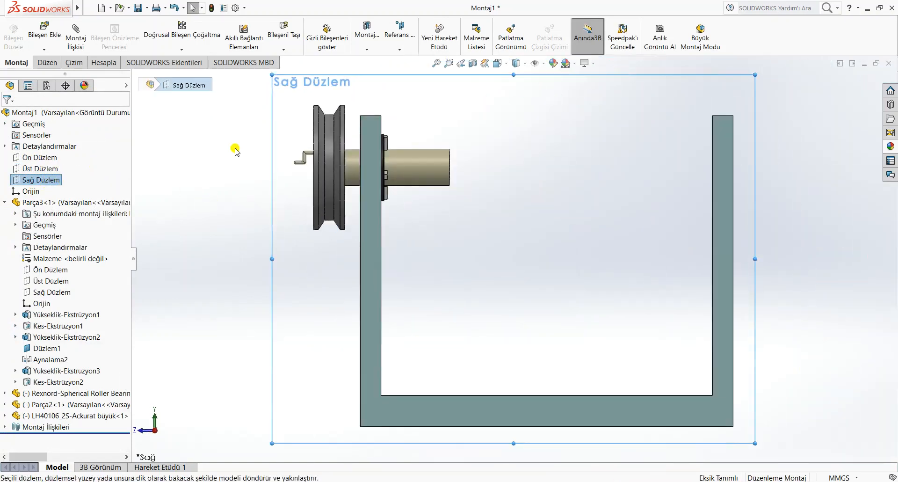
{"action": "left_click", "coordinate": [408, 241]}
{"action": "middle_click_drag", "start_coordinate": [440, 298], "coordinate": [507, 289]}
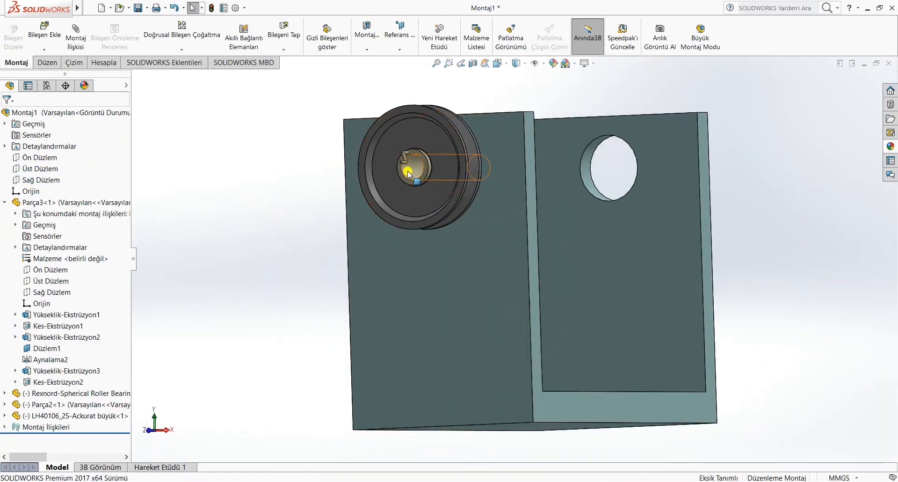
{"action": "scroll", "coordinate": [403, 166], "scroll_direction": "down", "scroll_amount": 4}
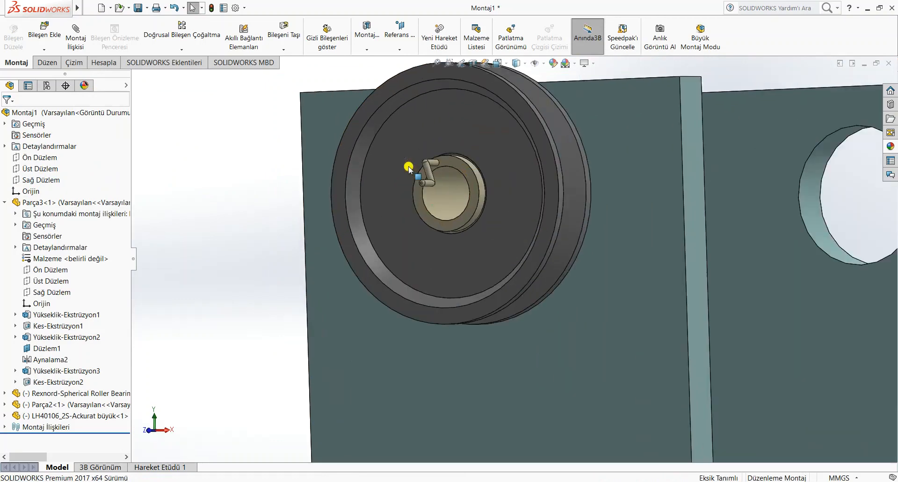
{"action": "left_click", "coordinate": [428, 184]}
{"action": "left_click_drag", "start_coordinate": [428, 184], "coordinate": [408, 164]}
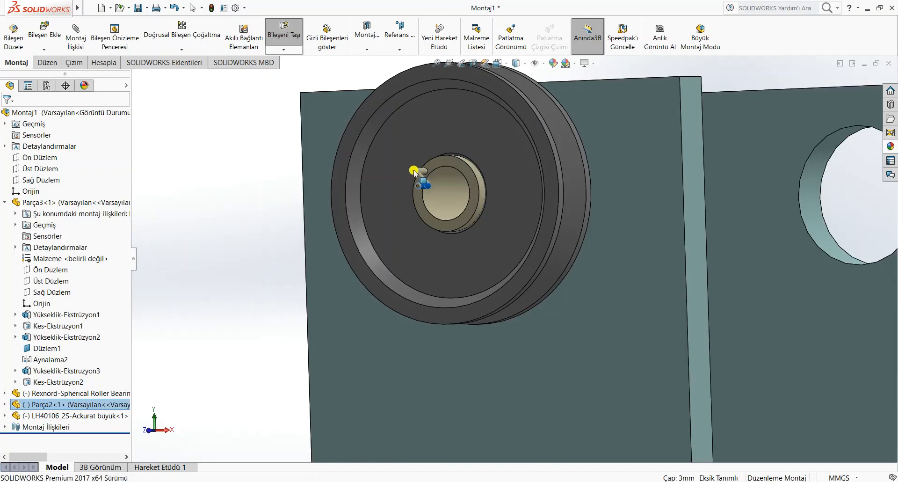
{"action": "left_click_drag", "start_coordinate": [420, 210], "coordinate": [433, 218]}
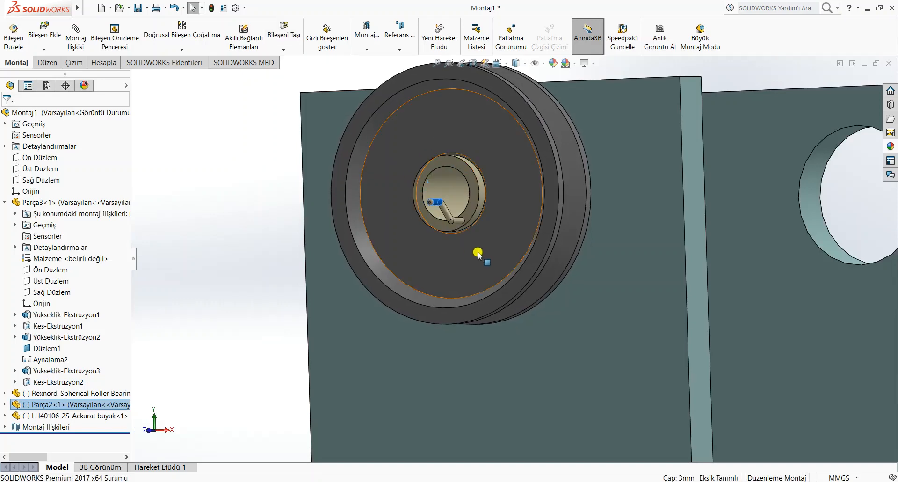
{"action": "scroll", "coordinate": [513, 259], "scroll_direction": "up", "scroll_amount": 6}
{"action": "left_click", "coordinate": [747, 312]}
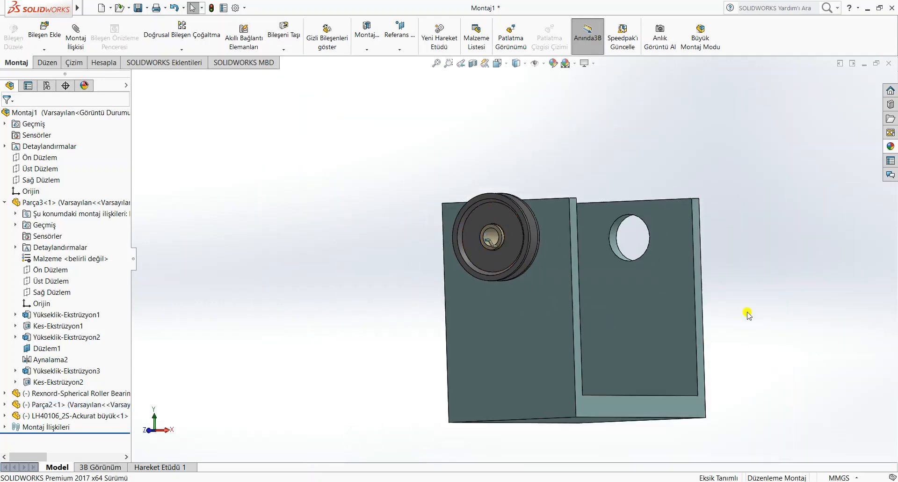
{"action": "left_click", "coordinate": [55, 33]}
{"action": "left_click", "coordinate": [313, 128]}
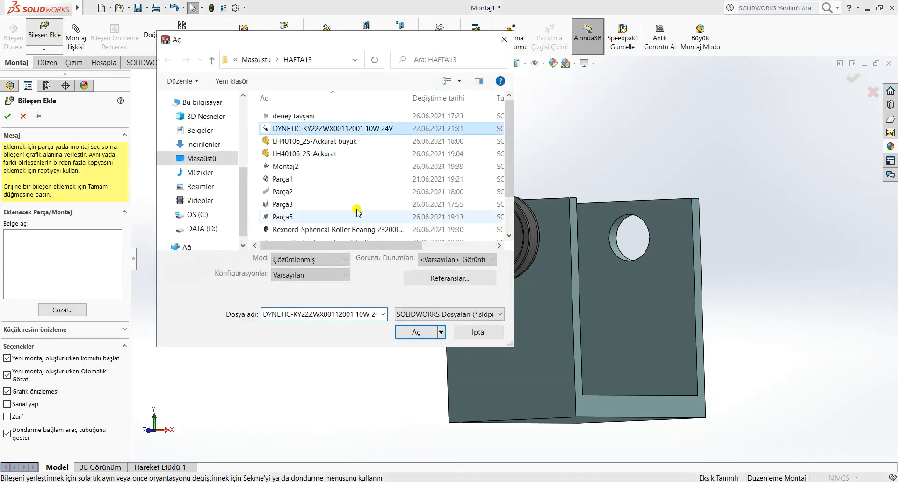
{"action": "left_click", "coordinate": [412, 333]}
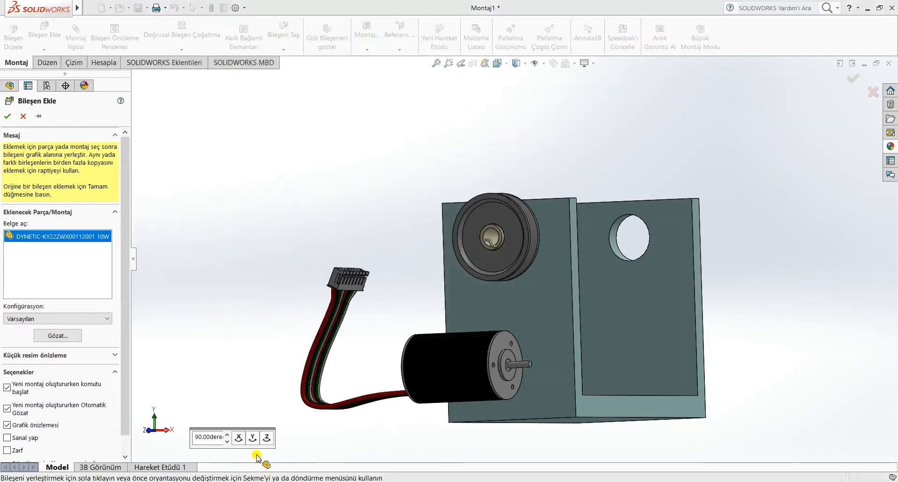
{"action": "left_click", "coordinate": [250, 438]}
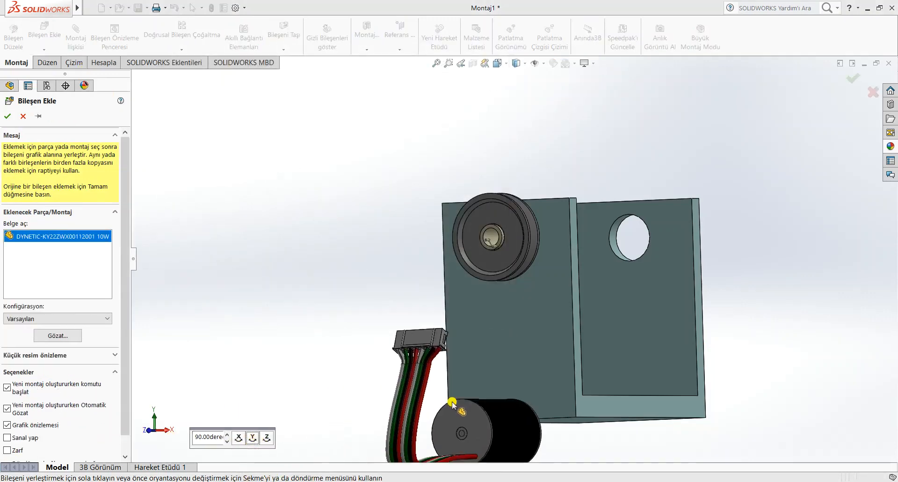
{"action": "left_click", "coordinate": [544, 375]}
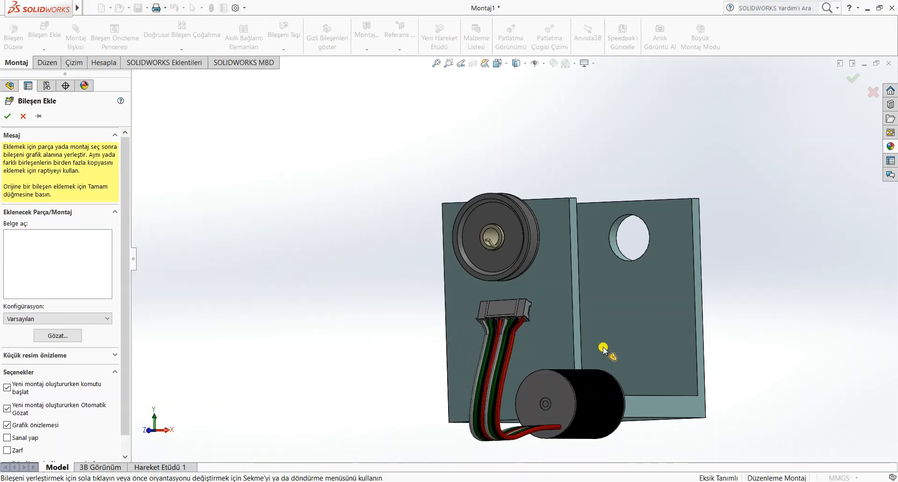
- Add a coincident mate between the bracket base's inner top face and the motor's Top Plane (Üst Düzlem)
{"action": "middle_click_drag", "start_coordinate": [653, 350], "coordinate": [614, 367]}
{"action": "scroll", "coordinate": [603, 331], "scroll_direction": "down", "scroll_amount": 5}
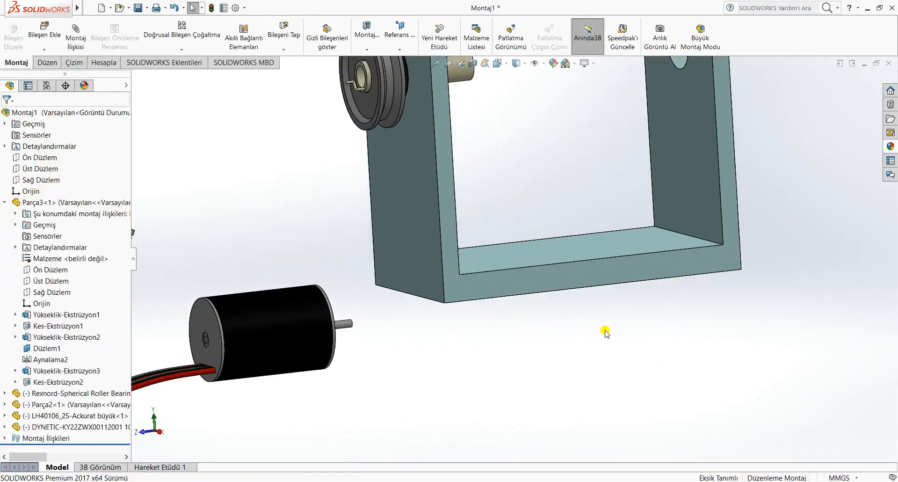
{"action": "scroll", "coordinate": [480, 314], "scroll_direction": "up", "scroll_amount": 2}
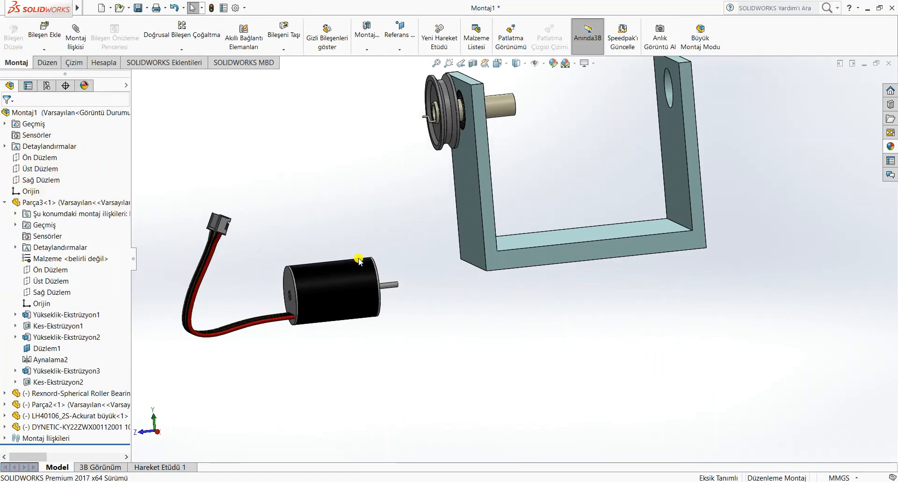
{"action": "left_click", "coordinate": [5, 204]}
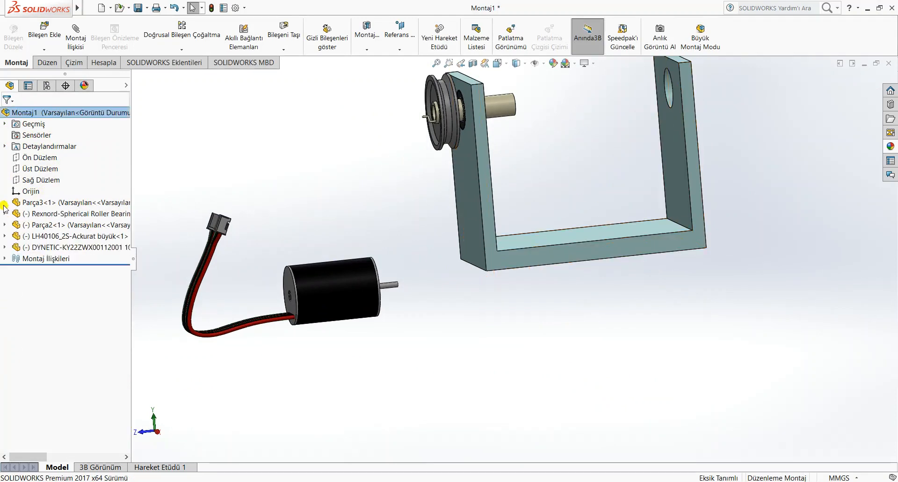
{"action": "left_click", "coordinate": [5, 247]}
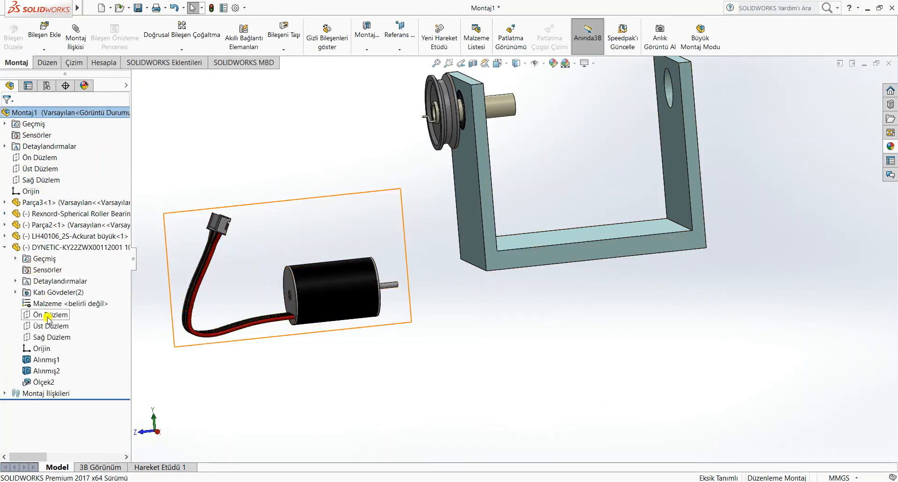
{"action": "left_click", "coordinate": [535, 243]}
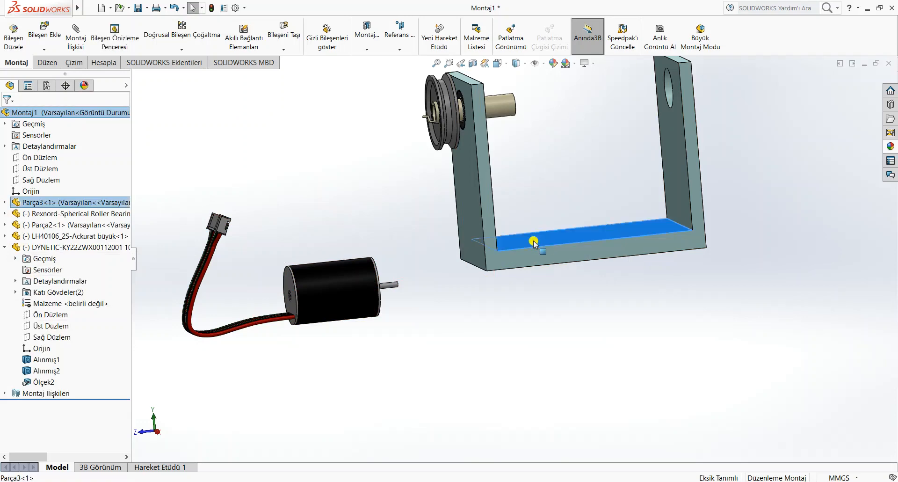
{"action": "left_click", "coordinate": [48, 326], "text": "ctrl"}
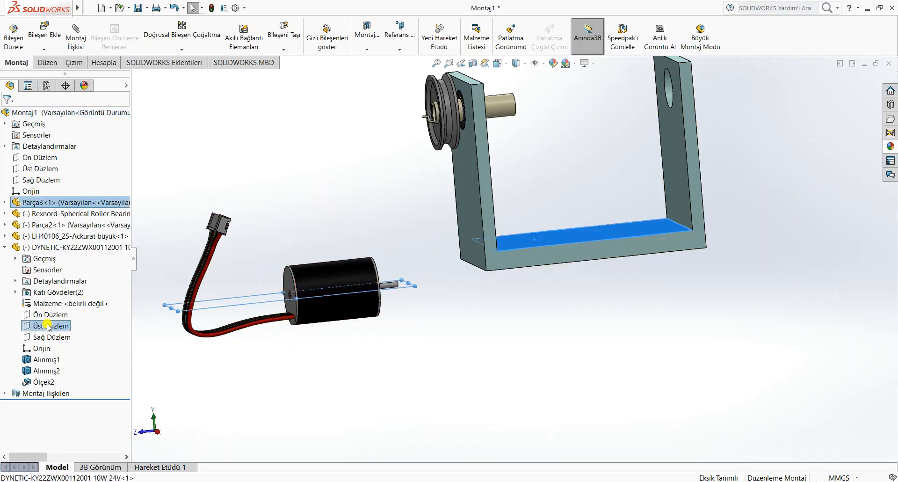
{"action": "left_click", "coordinate": [84, 45]}
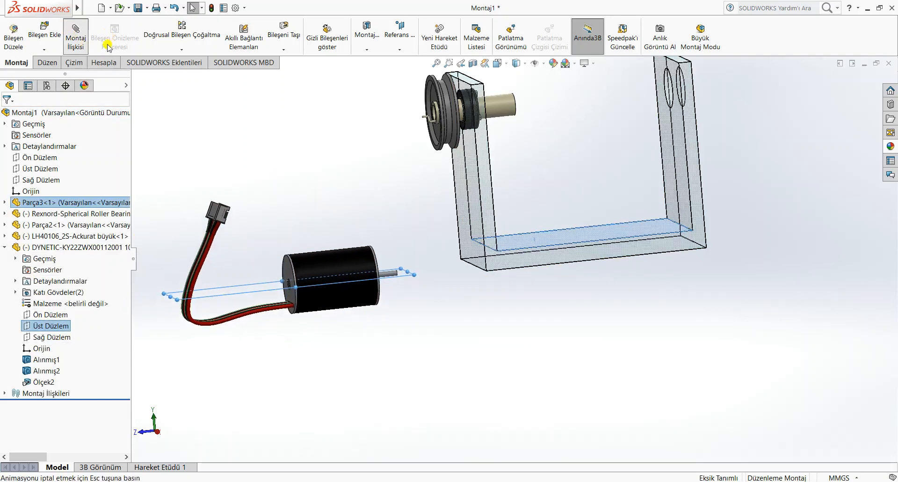
{"action": "left_click", "coordinate": [7, 116]}
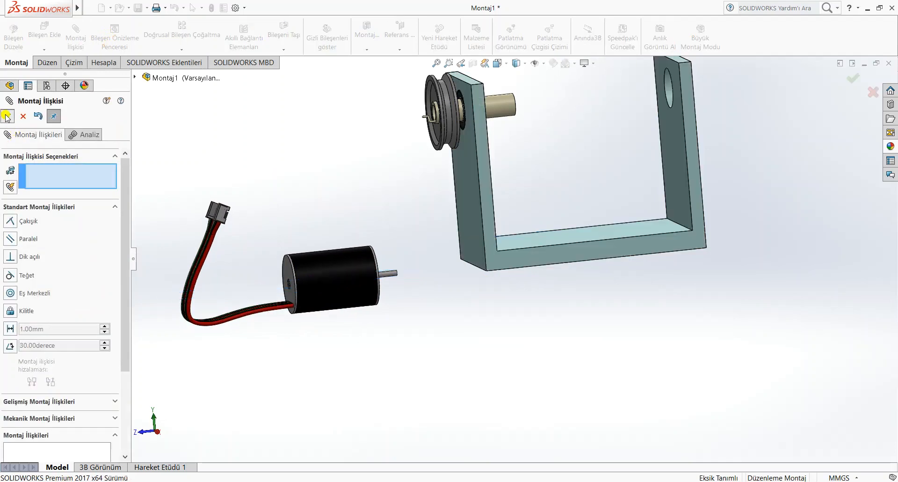
{"action": "middle_click_drag", "start_coordinate": [235, 258], "coordinate": [301, 267]}
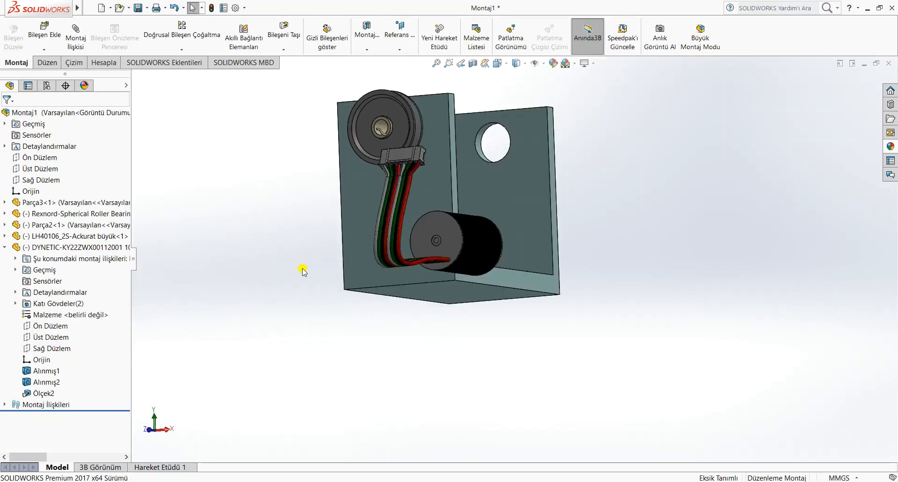
{"action": "left_click", "coordinate": [41, 158]}
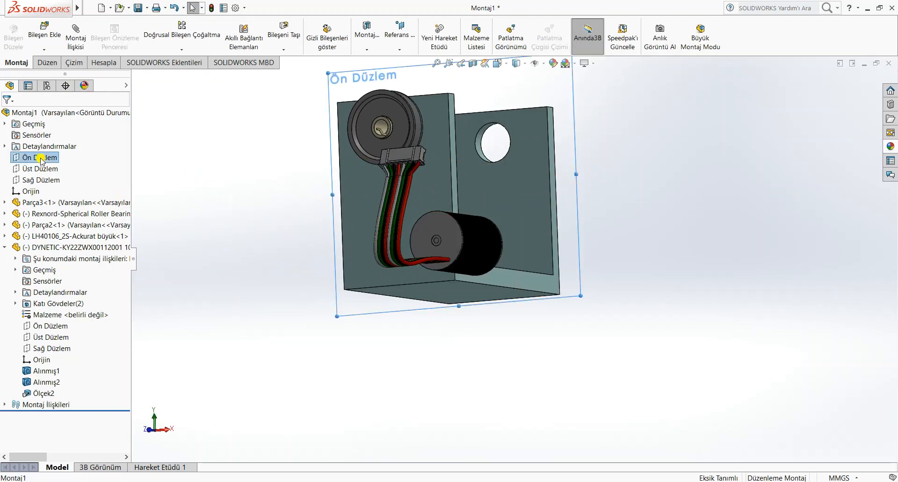
{"action": "left_click", "coordinate": [49, 326], "text": "ctrl"}
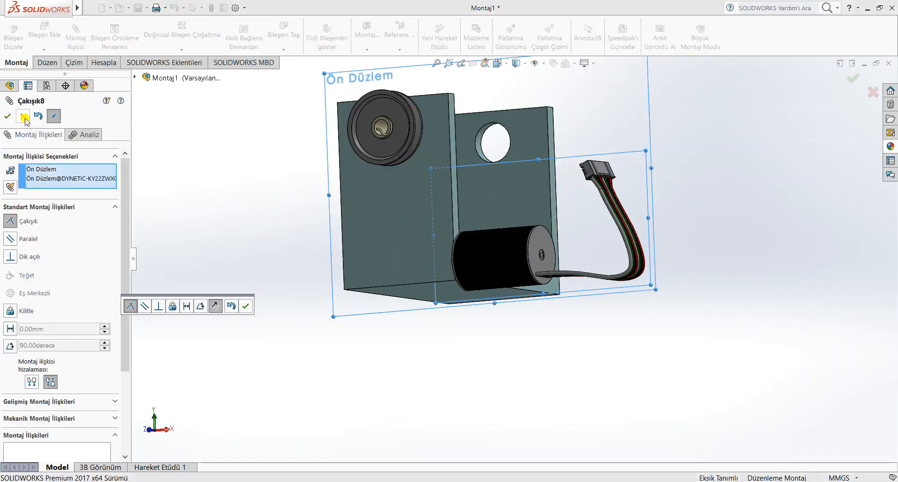
{"action": "left_click", "coordinate": [24, 117]}
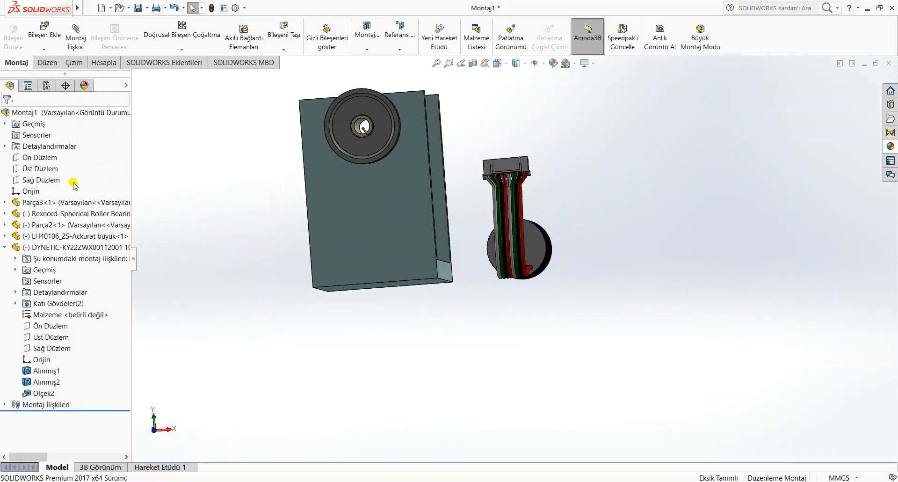
- Add a 150 mm distance mate between the assembly's Right Plane (Sağ Düzlem) and the motor's Front Plane (Ön Düzlem)
{"action": "left_click", "coordinate": [42, 182]}
{"action": "middle_click_drag", "start_coordinate": [249, 229], "coordinate": [251, 240]}
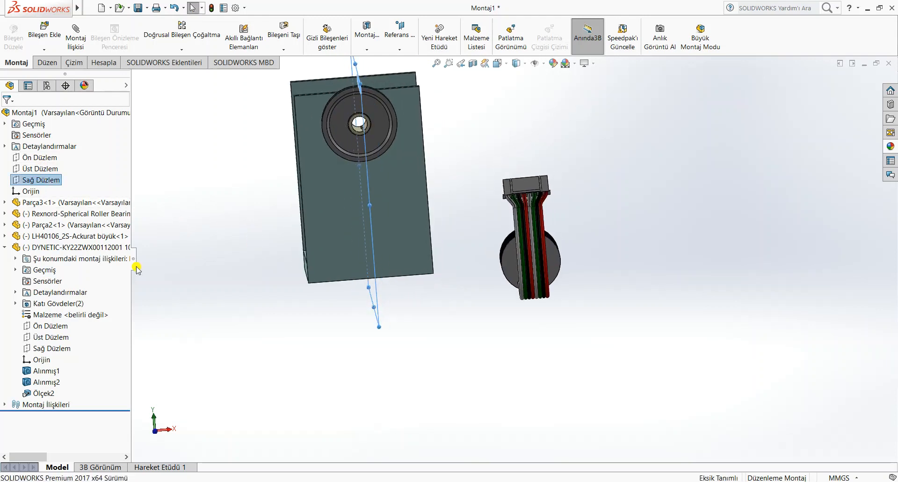
{"action": "left_click", "coordinate": [50, 326], "text": "ctrl"}
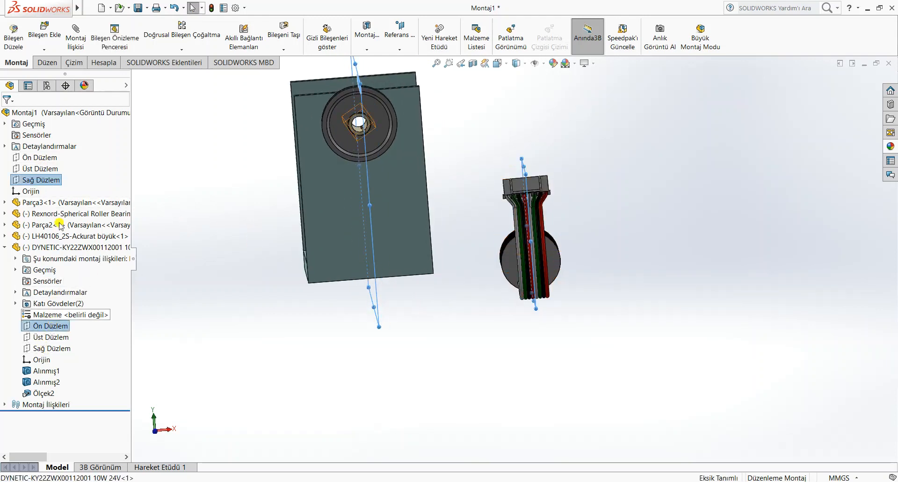
{"action": "left_click", "coordinate": [75, 41]}
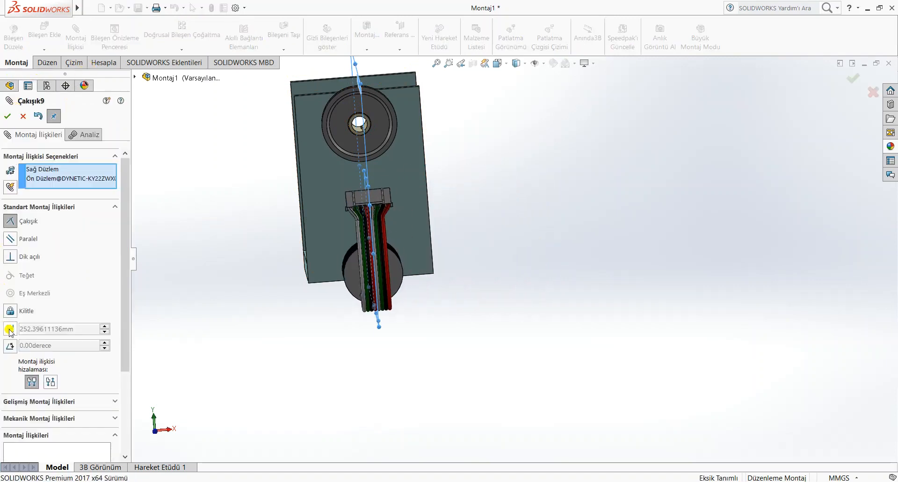
{"action": "left_click", "coordinate": [9, 330]}
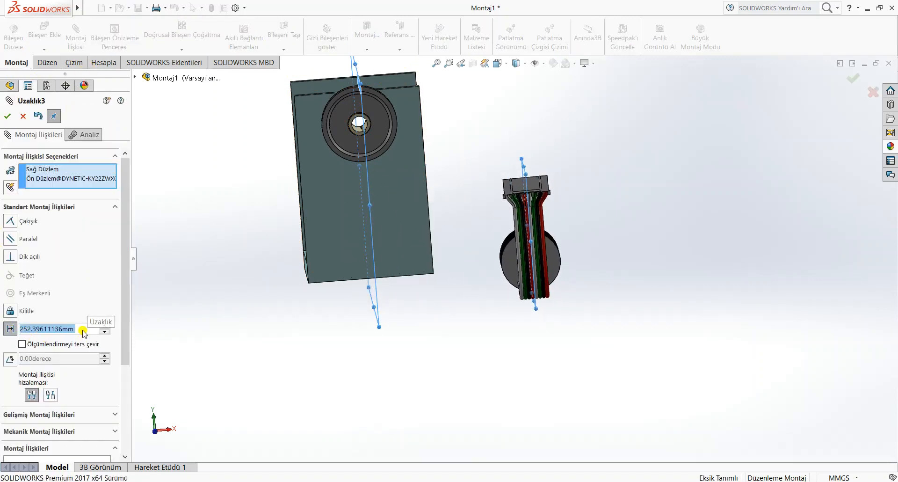
{"action": "type", "text": "150"}
{"action": "key", "text": "Return"}
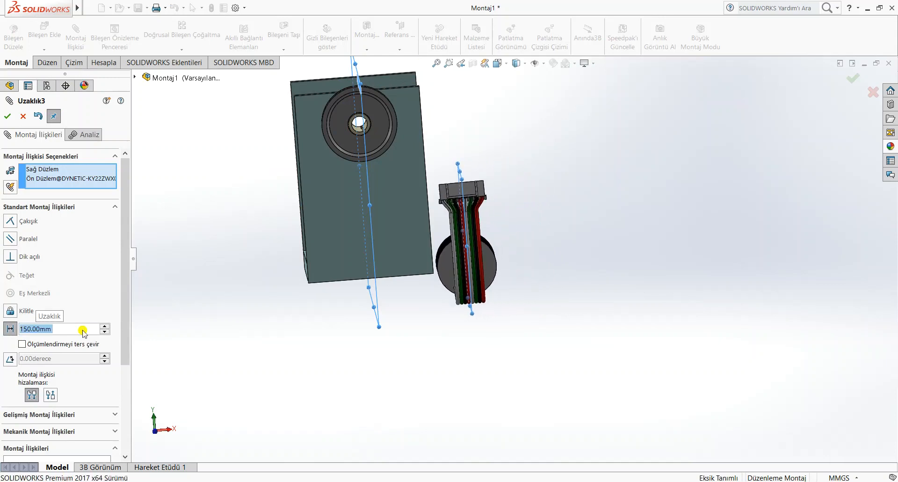
{"action": "key", "text": "Return"}
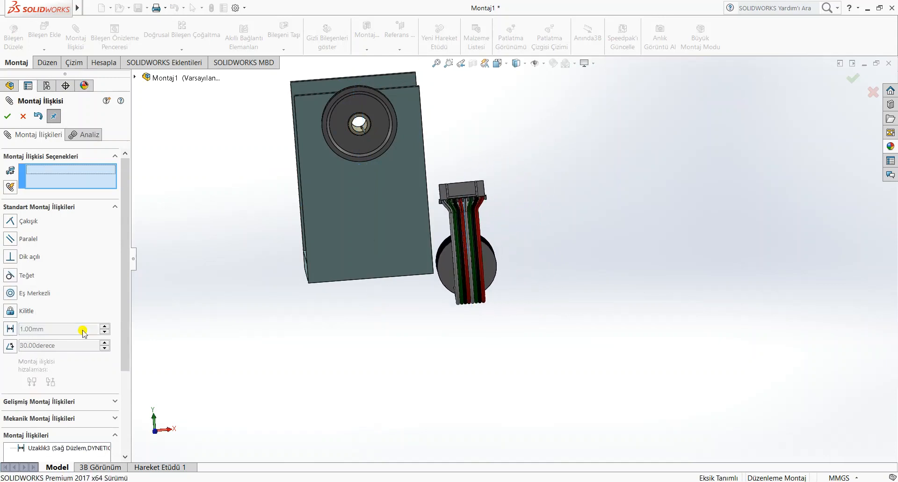
{"action": "left_click", "coordinate": [7, 117]}
{"action": "middle_click_drag", "start_coordinate": [557, 255], "coordinate": [330, 279]}
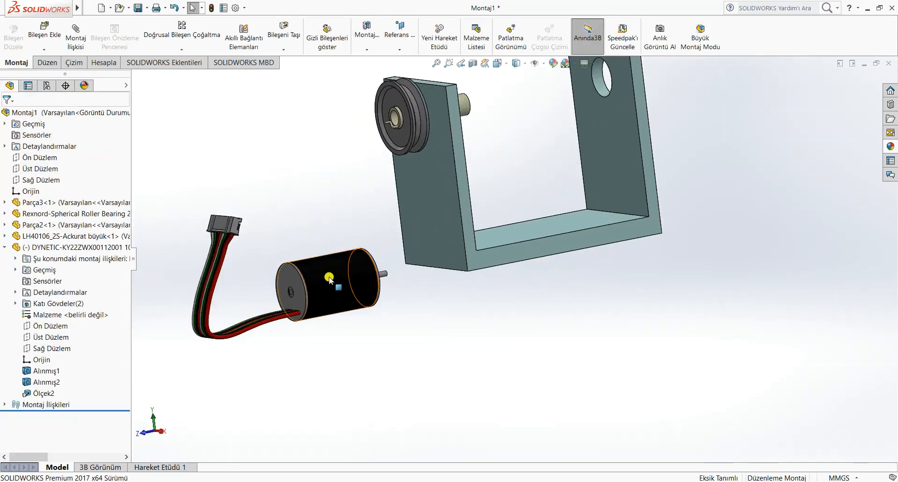
- Slide the motor along its remaining free direction in front of the bracket
{"action": "left_click_drag", "start_coordinate": [329, 279], "coordinate": [579, 310]}
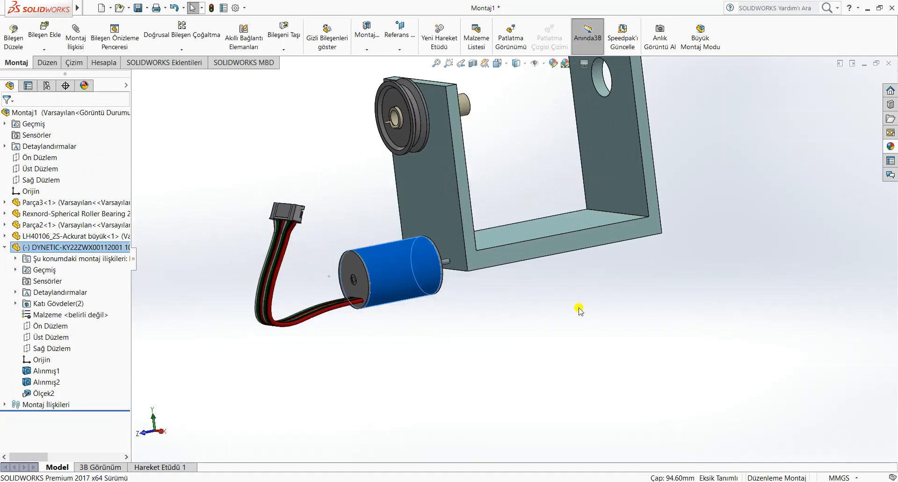
{"action": "left_click", "coordinate": [579, 310]}
{"action": "middle_click_drag", "start_coordinate": [622, 307], "coordinate": [590, 330]}
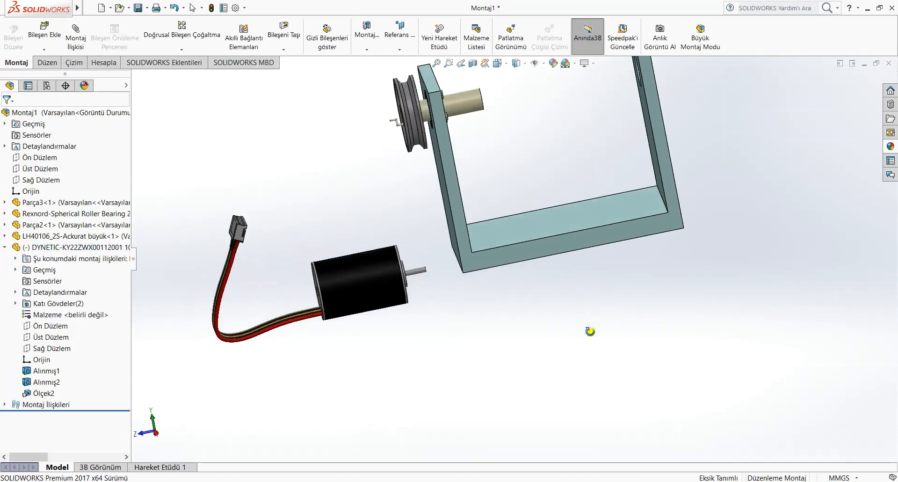
- Insert the LH40106_2S-Ackurat wheel, rotated 90° about Y, and place it at the end of the motor shaft
{"action": "left_click", "coordinate": [55, 28]}
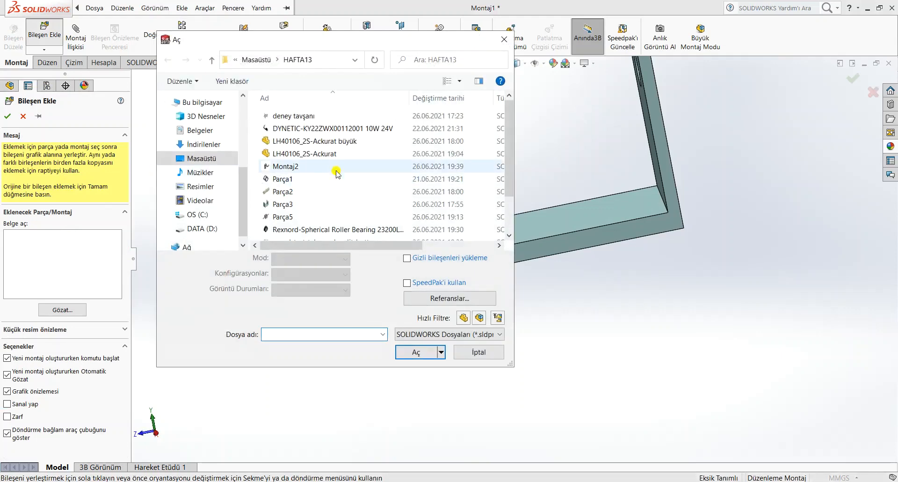
{"action": "left_click", "coordinate": [331, 155]}
{"action": "double_click", "coordinate": [330, 155]}
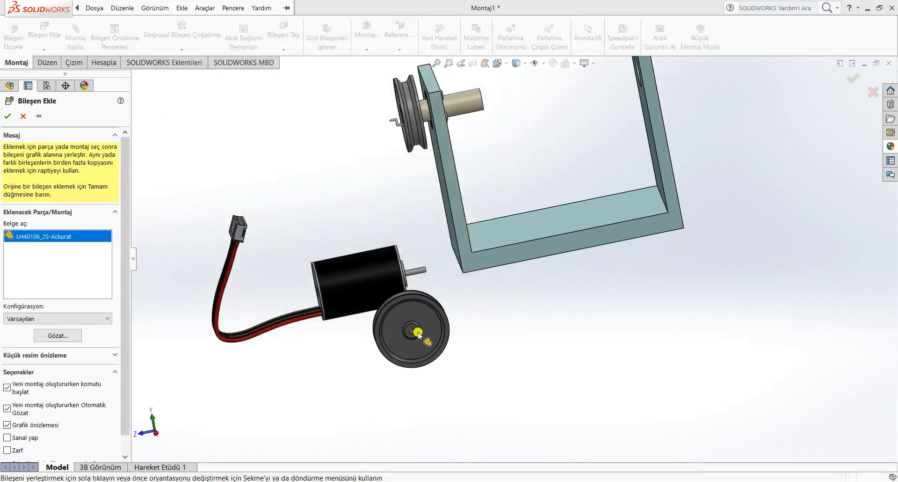
{"action": "left_click", "coordinate": [253, 439]}
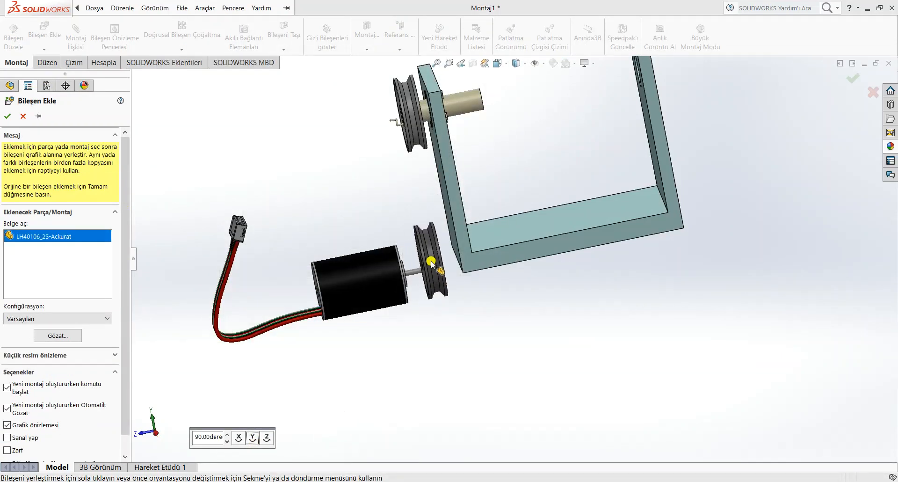
{"action": "left_click", "coordinate": [431, 261]}
{"action": "scroll", "coordinate": [437, 330], "scroll_direction": "down", "scroll_amount": 5}
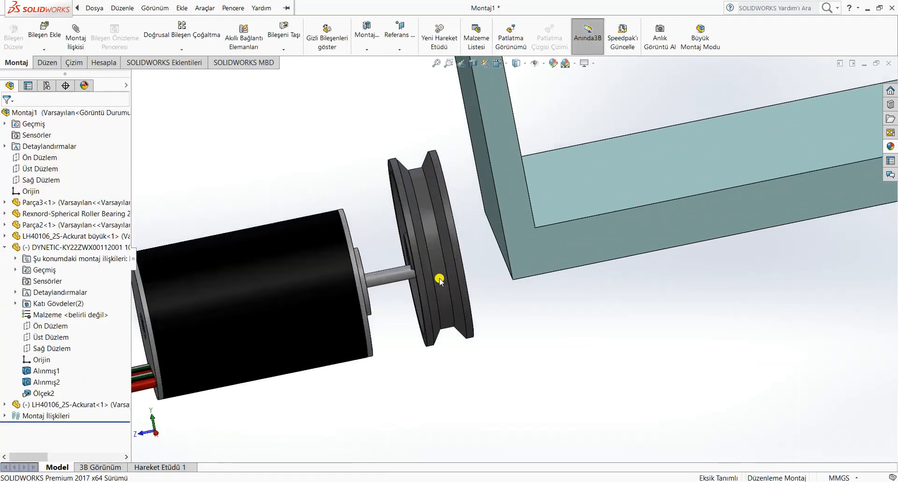
- Add a gear mate (Dişli) with a 1 mm : 1 mm ratio between the motor shaft and the new wheel's bore
{"action": "left_click", "coordinate": [362, 265]}
{"action": "middle_click_drag", "start_coordinate": [366, 268], "coordinate": [569, 263]}
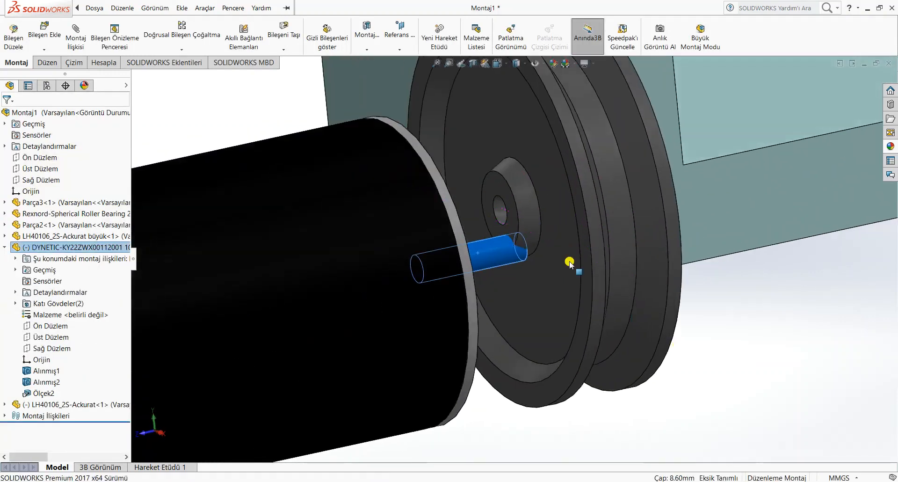
{"action": "left_click", "coordinate": [504, 211], "text": "ctrl"}
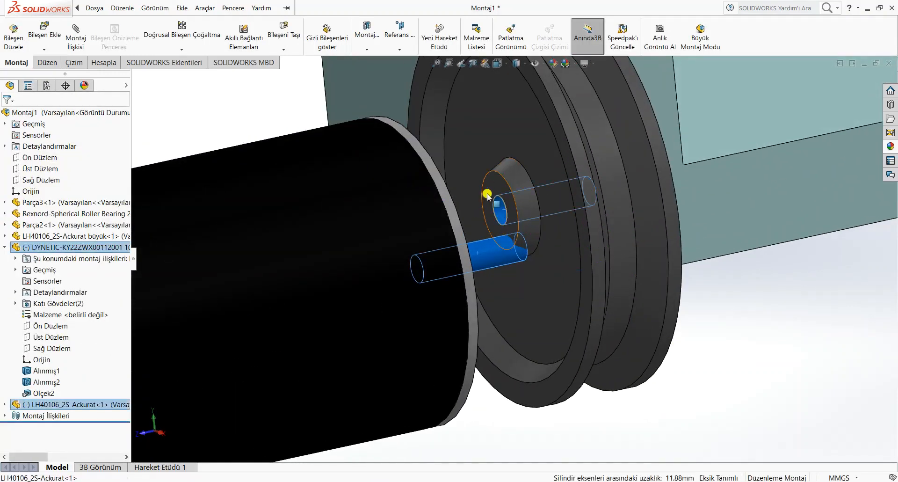
{"action": "left_click", "coordinate": [76, 36]}
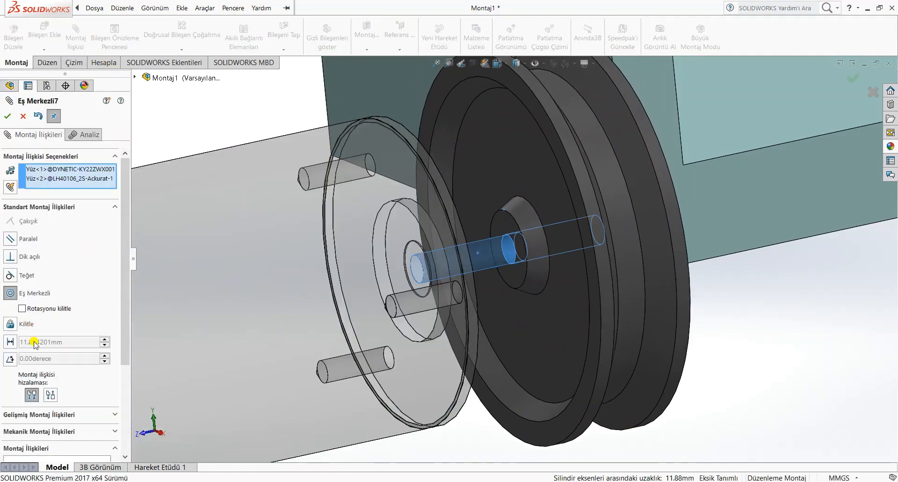
{"action": "left_click", "coordinate": [61, 432]}
{"action": "left_click", "coordinate": [13, 214]}
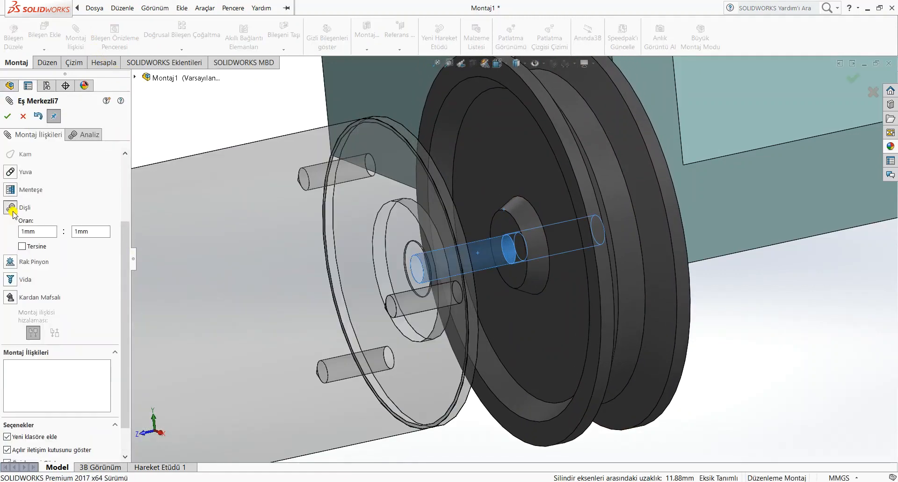
{"action": "left_click", "coordinate": [7, 116]}
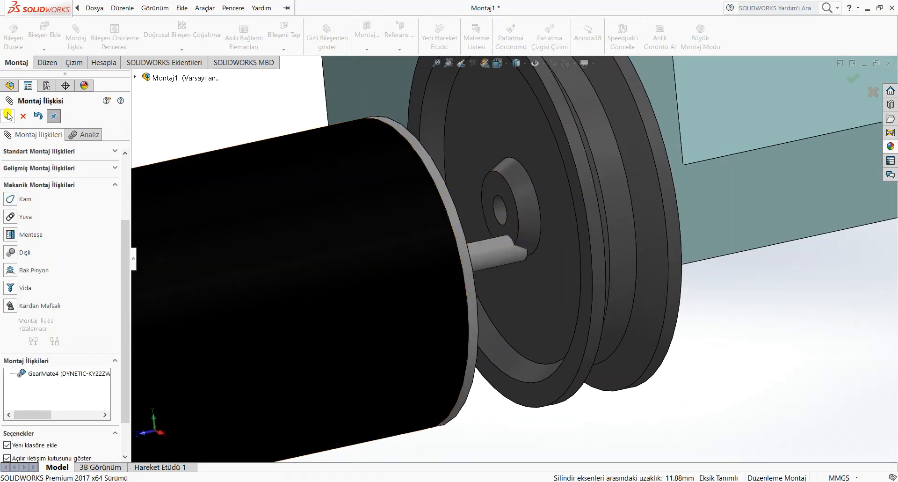
{"action": "key", "text": "Escape"}
- Add a concentric mate between the new wheel's bore and the motor shaft
{"action": "left_click", "coordinate": [495, 208]}
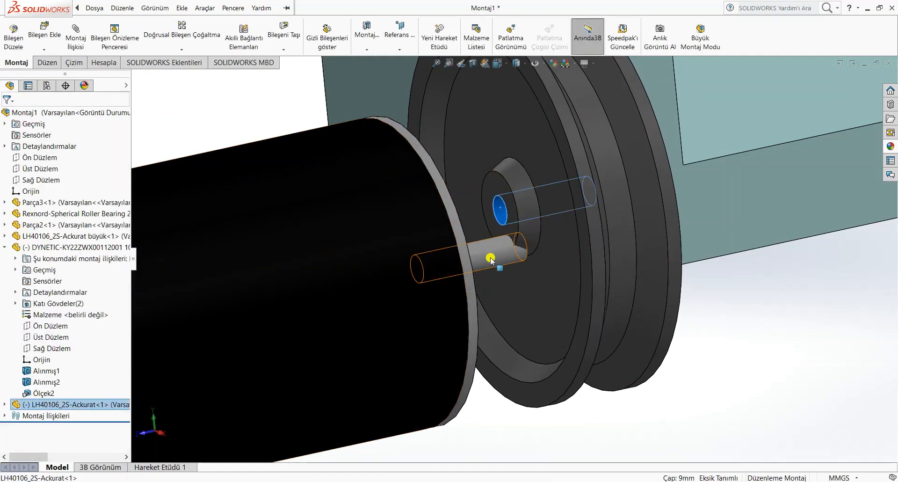
{"action": "left_click", "coordinate": [488, 252], "text": "ctrl"}
{"action": "left_click", "coordinate": [77, 42]}
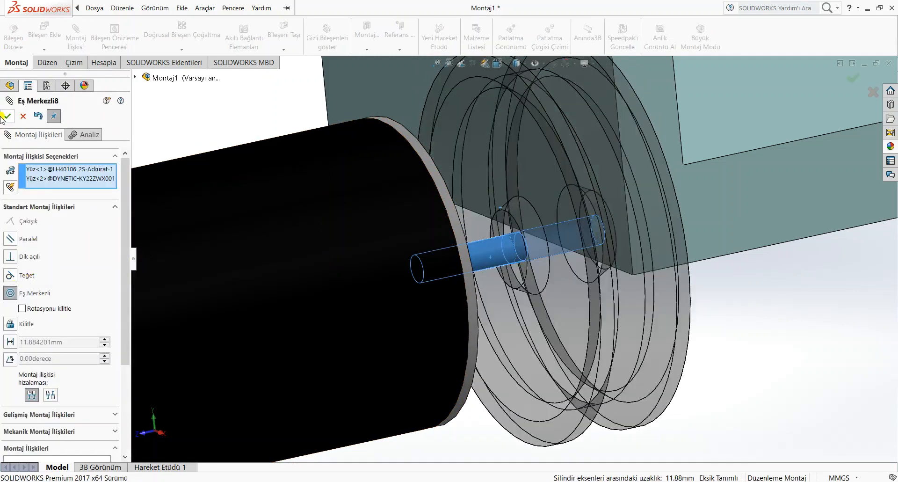
{"action": "left_click", "coordinate": [7, 115]}
{"action": "key", "text": "Escape"}
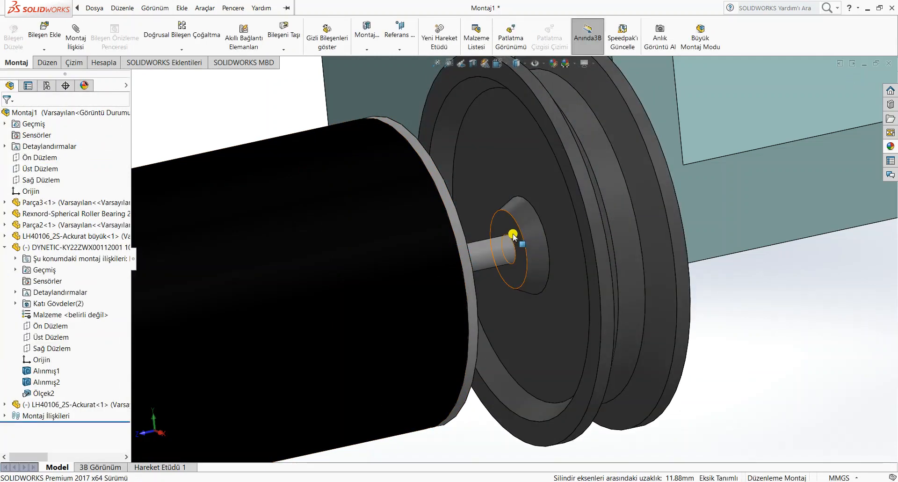
- Add a coincident mate between the new wheel's hub end face and the raised ring face on the motor's shaft end
{"action": "left_click", "coordinate": [511, 233]}
{"action": "middle_click_drag", "start_coordinate": [830, 303], "coordinate": [711, 310]}
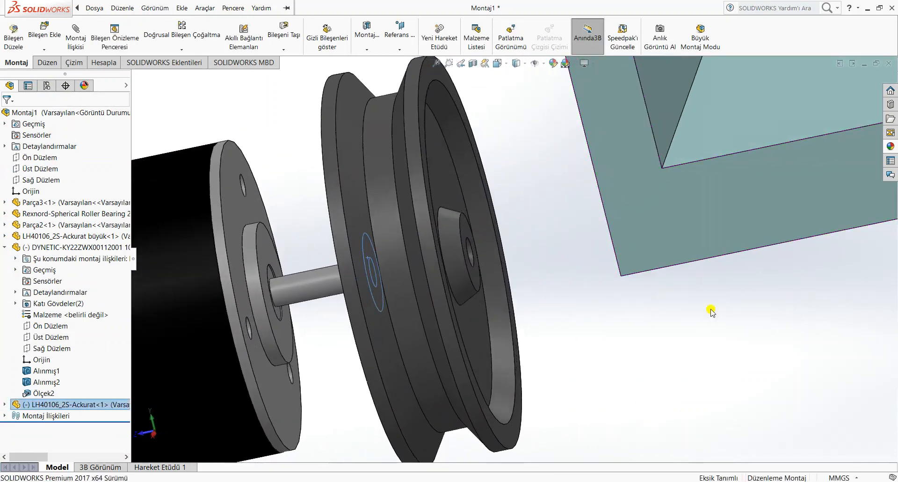
{"action": "left_click", "coordinate": [272, 252], "text": "ctrl"}
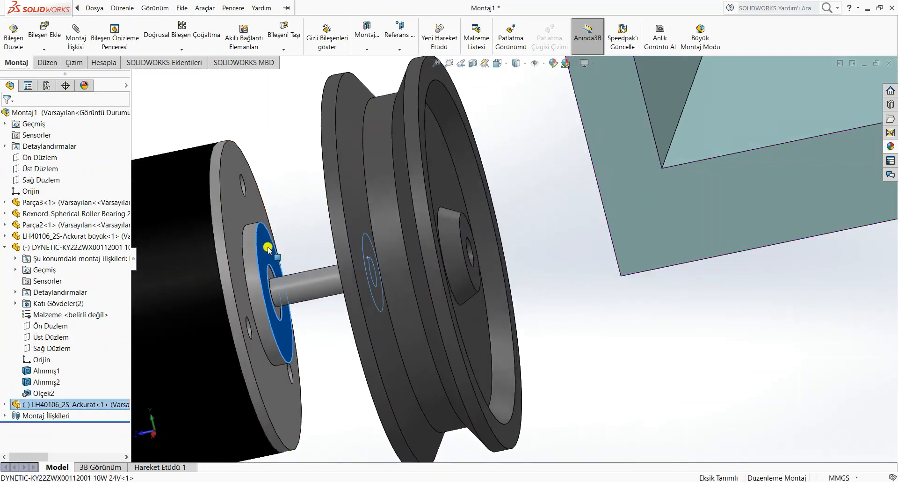
{"action": "left_click", "coordinate": [77, 41]}
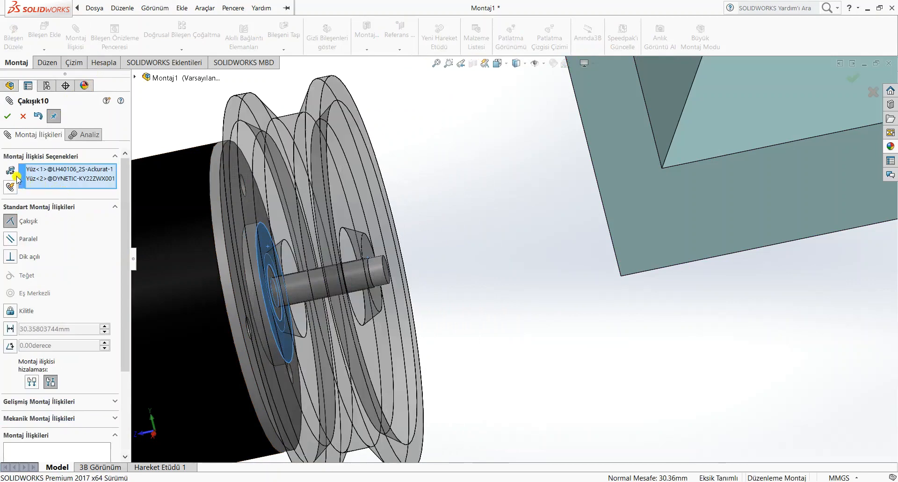
{"action": "left_click", "coordinate": [7, 116]}
{"action": "left_click", "coordinate": [7, 118]}
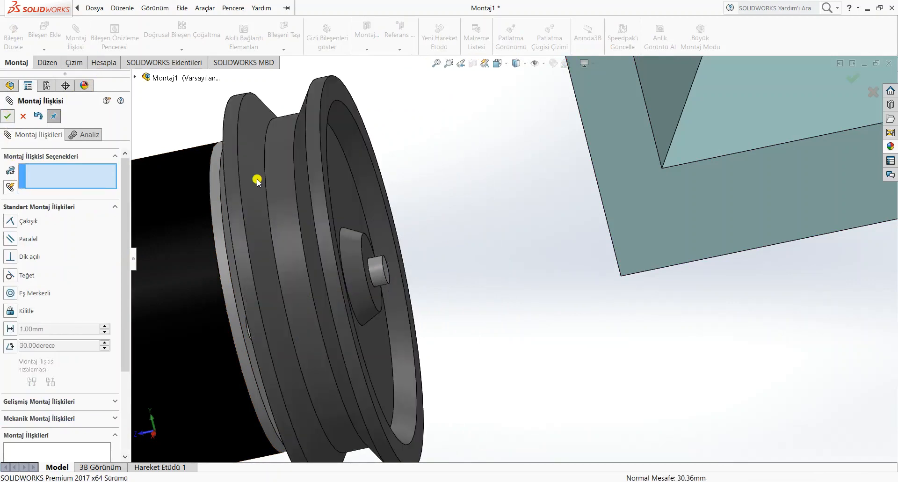
- Add a coincident mate between the outer rim faces of the motor wheel and the large wheel on the bracket's shaft
{"action": "middle_click_drag", "start_coordinate": [429, 198], "coordinate": [473, 187]}
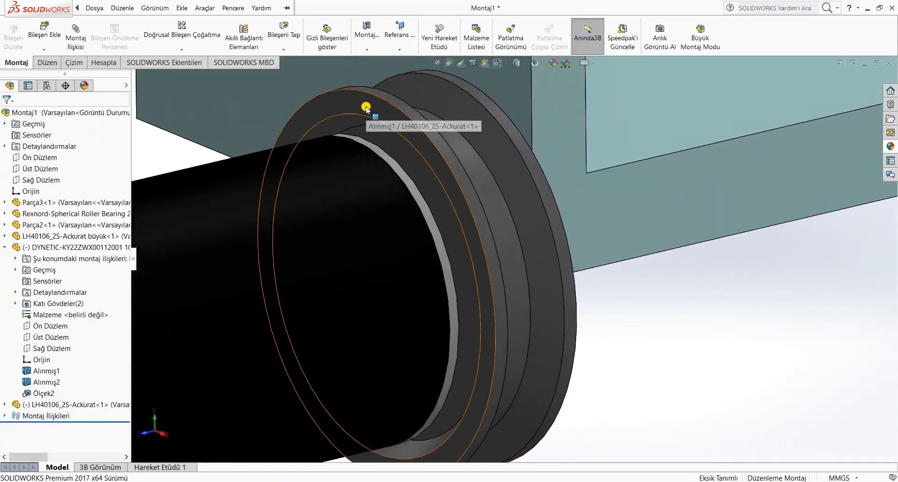
{"action": "left_click", "coordinate": [379, 137]}
{"action": "key", "text": "f"}
{"action": "scroll", "coordinate": [551, 87], "scroll_direction": "down", "scroll_amount": 3}
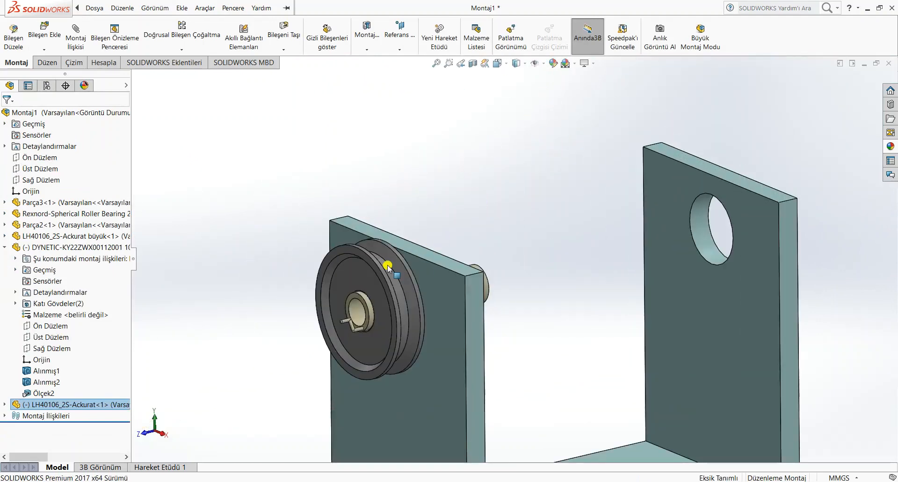
{"action": "left_click", "coordinate": [358, 252], "text": "ctrl"}
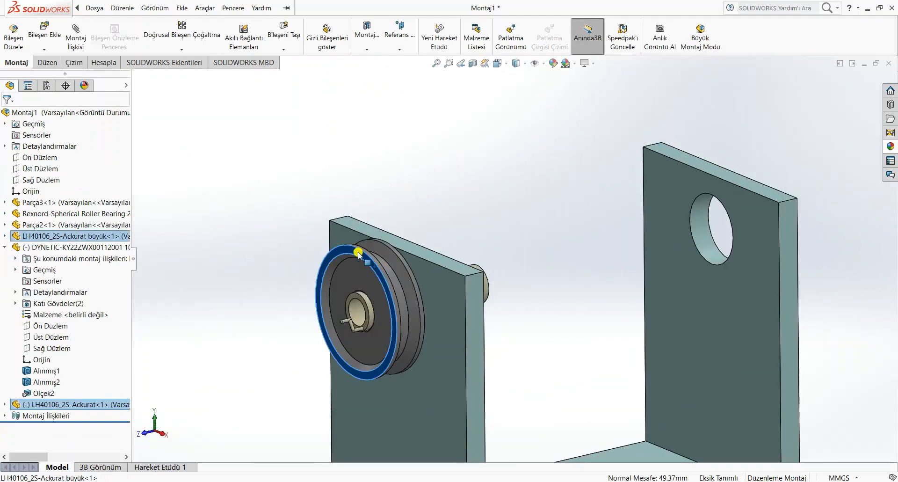
{"action": "left_click", "coordinate": [76, 43]}
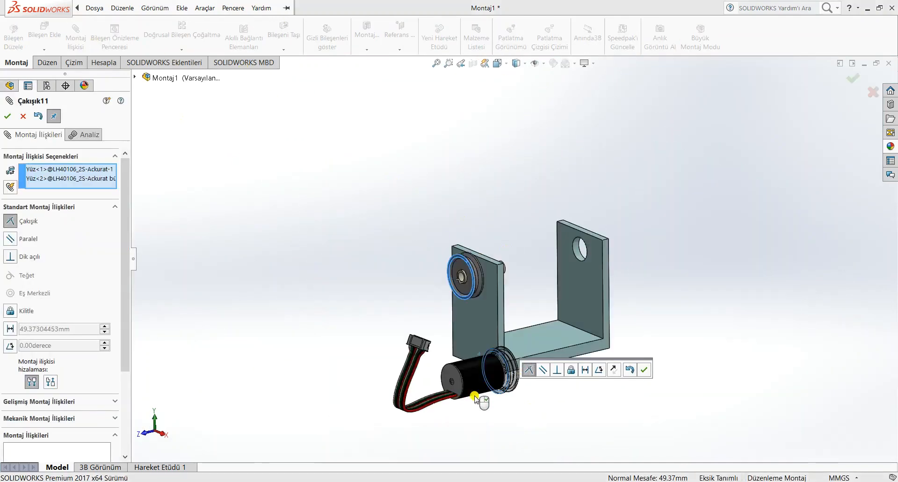
{"action": "left_click", "coordinate": [646, 370]}
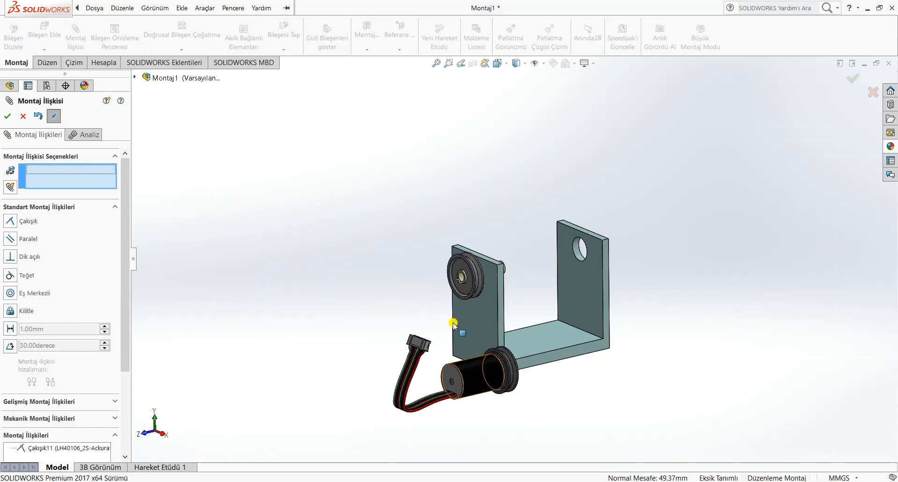
{"action": "key", "text": "Escape"}
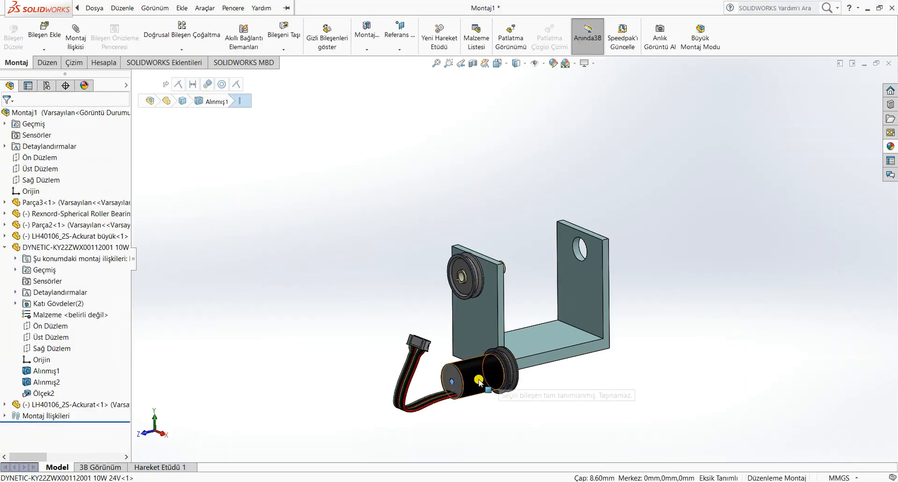
- Start a Belt/Chain (Kemer/Zincir) feature around the groove faces of the motor wheel and the upper wheel
{"action": "middle_click_drag", "start_coordinate": [634, 416], "coordinate": [578, 403]}
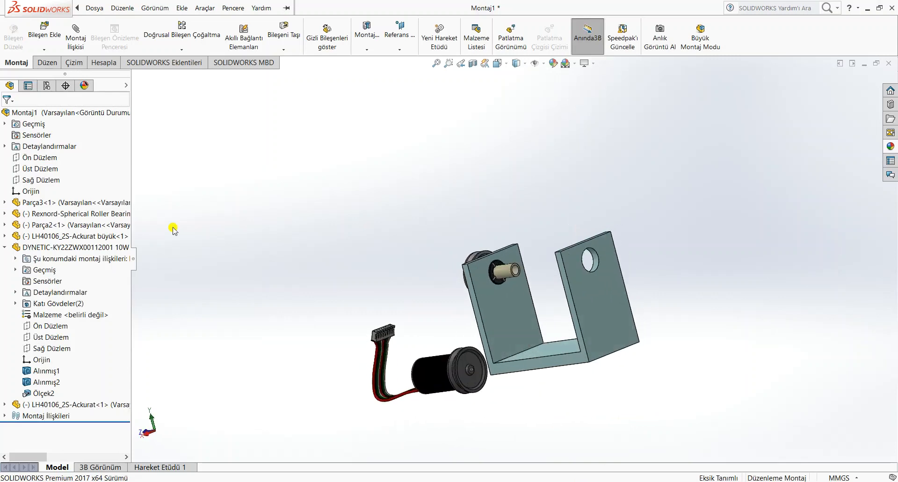
{"action": "left_click", "coordinate": [47, 181]}
{"action": "left_click", "coordinate": [99, 170]}
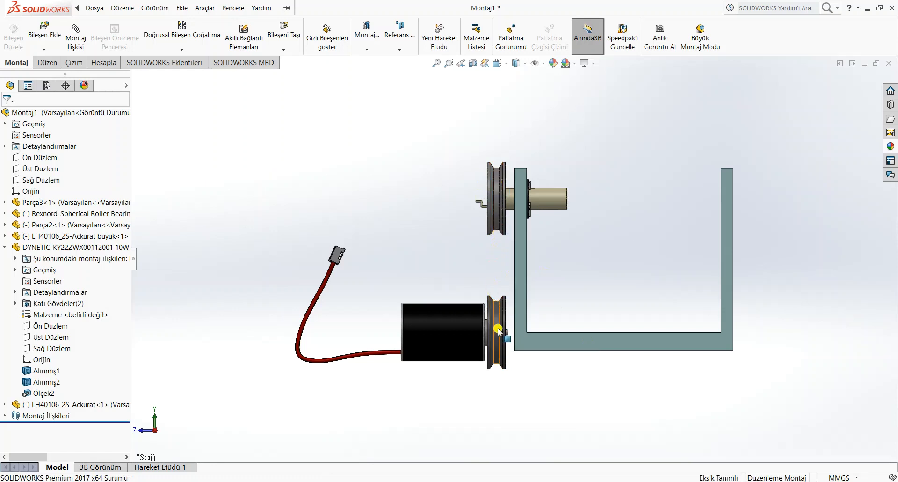
{"action": "left_click", "coordinate": [367, 46]}
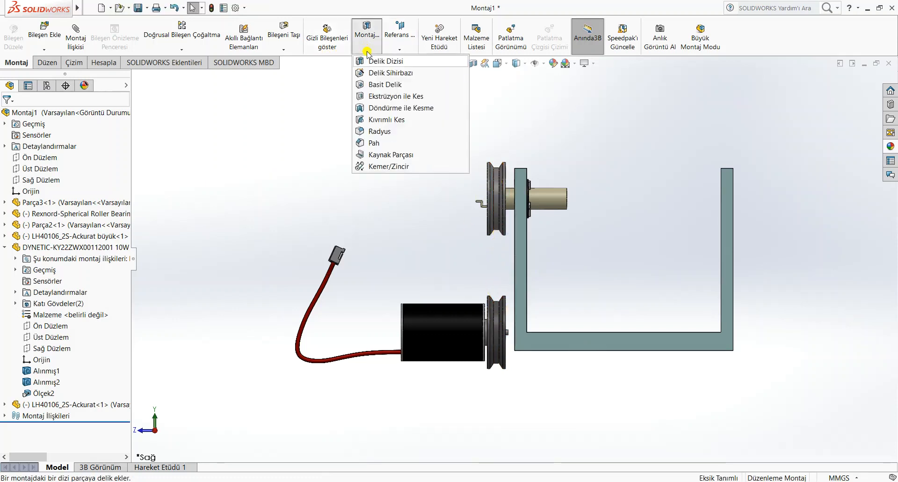
{"action": "left_click", "coordinate": [391, 170]}
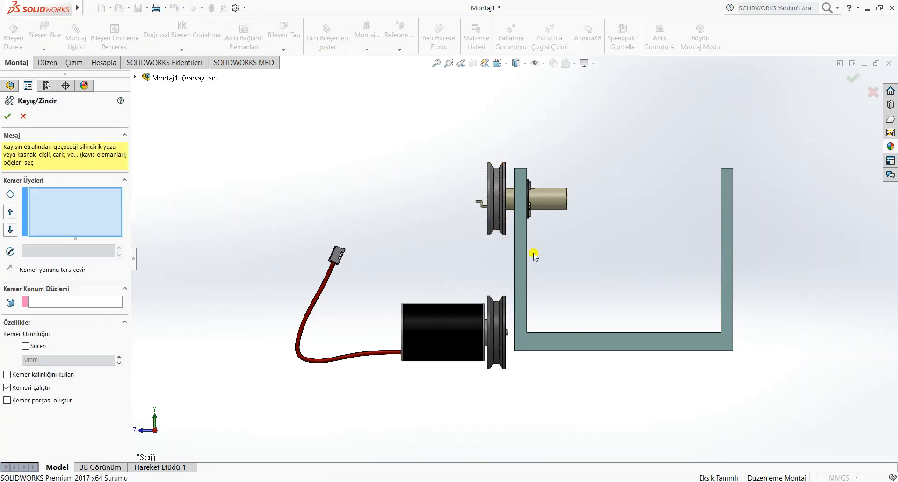
{"action": "middle_click_drag", "start_coordinate": [601, 252], "coordinate": [574, 269]}
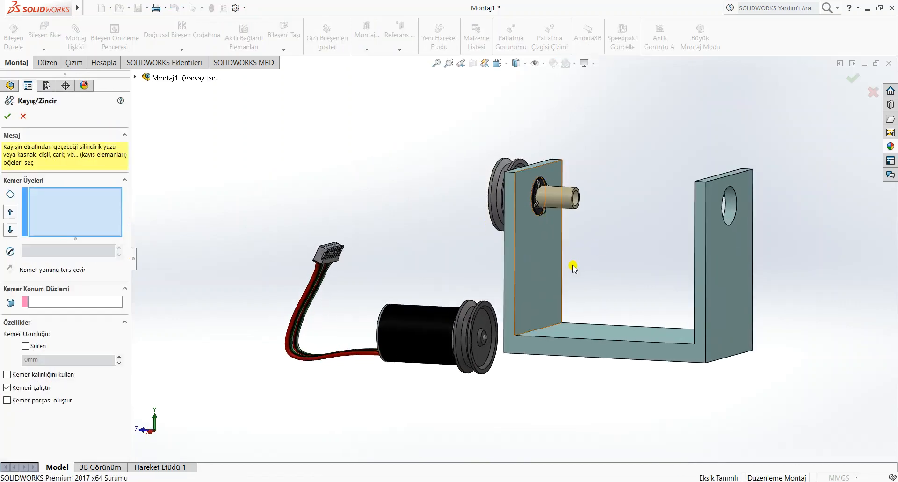
{"action": "scroll", "coordinate": [477, 305], "scroll_direction": "down", "scroll_amount": 4}
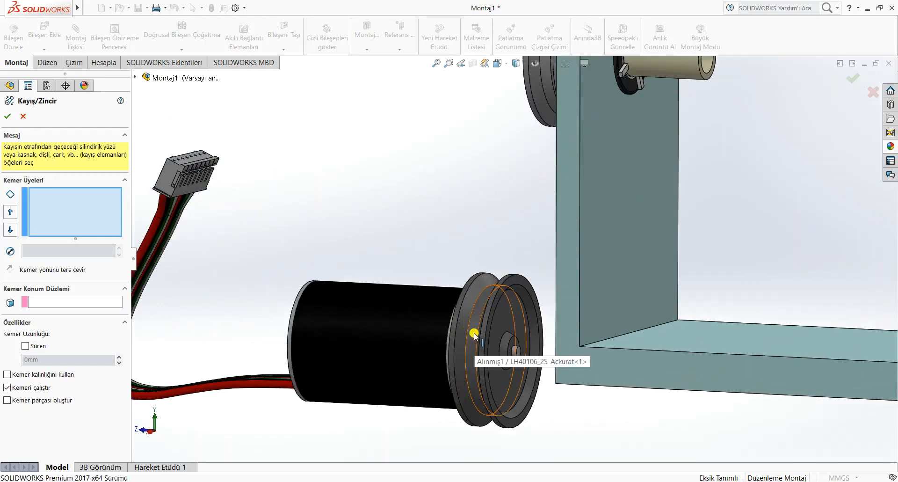
{"action": "left_click", "coordinate": [476, 320]}
{"action": "scroll", "coordinate": [495, 228], "scroll_direction": "up", "scroll_amount": 4}
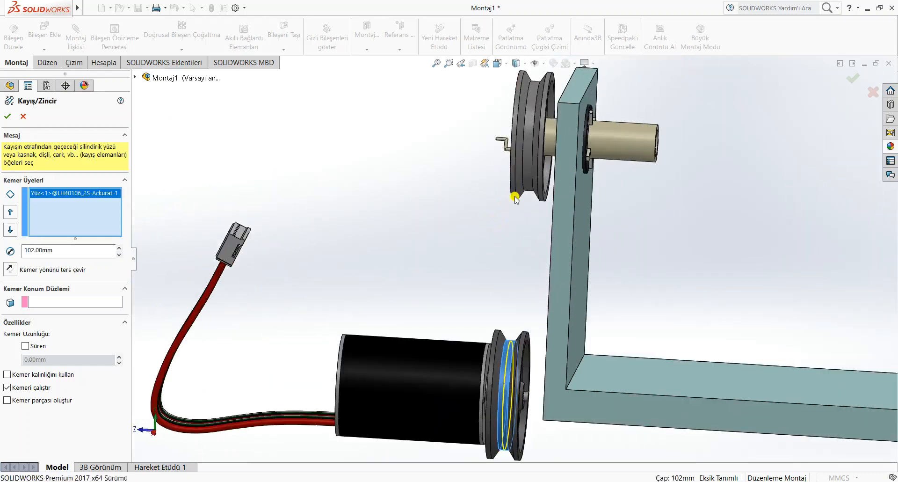
{"action": "left_click", "coordinate": [528, 168]}
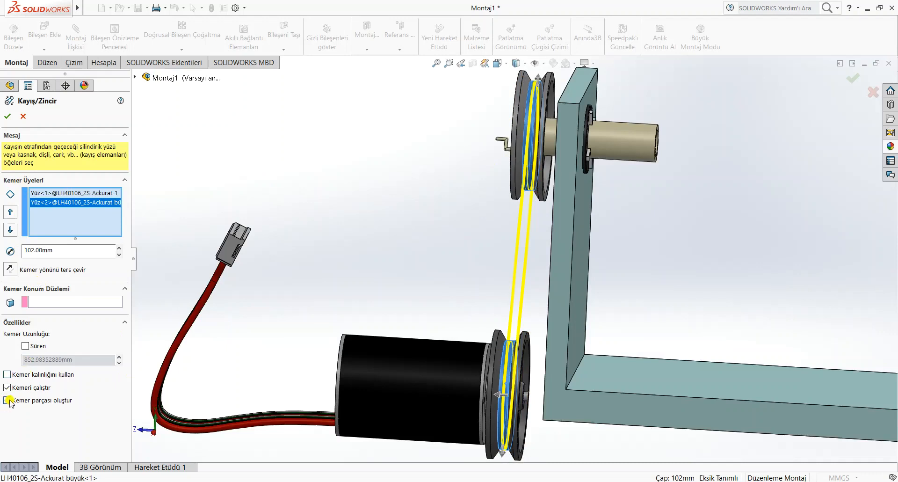
- Accept the belt with belt part creation enabled and save the assembly as Montaj1 in the HAFTA13 folder
{"action": "left_click", "coordinate": [8, 118]}
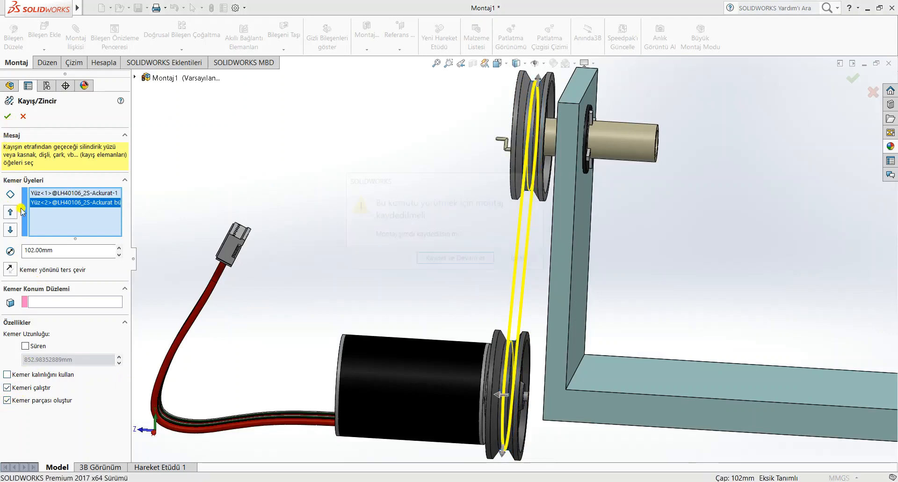
{"action": "left_click", "coordinate": [471, 260]}
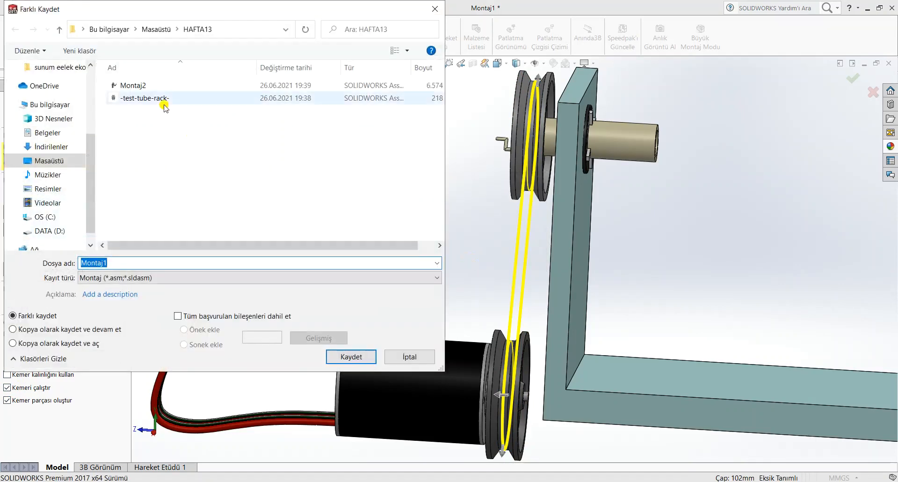
{"action": "left_click", "coordinate": [354, 358]}
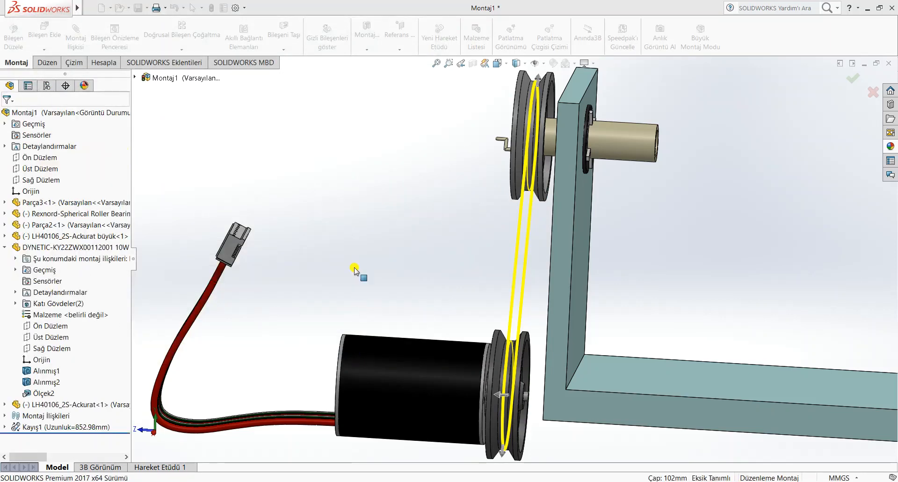
{"action": "right_click", "coordinate": [35, 405]}
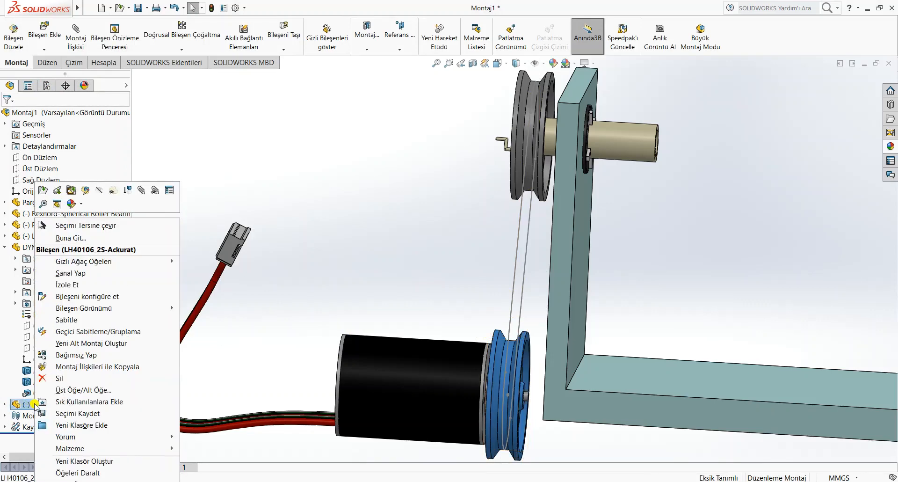
{"action": "left_click", "coordinate": [43, 191]}
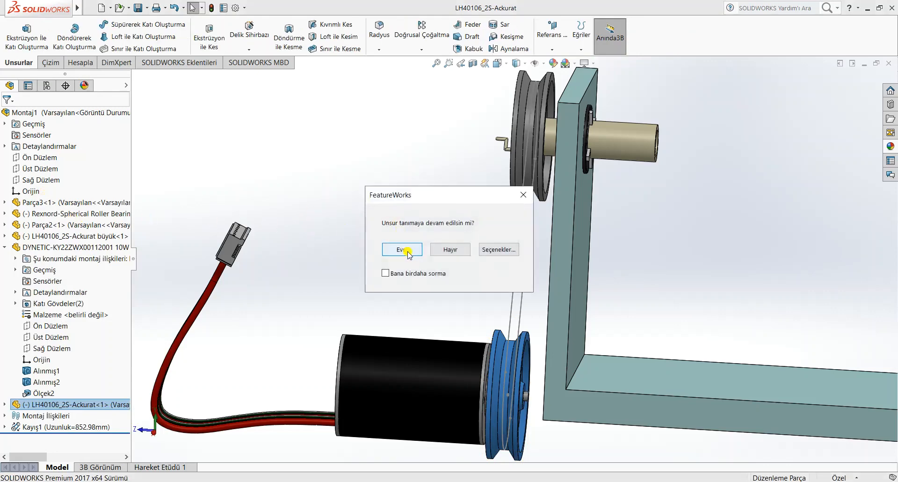
{"action": "left_click", "coordinate": [402, 249]}
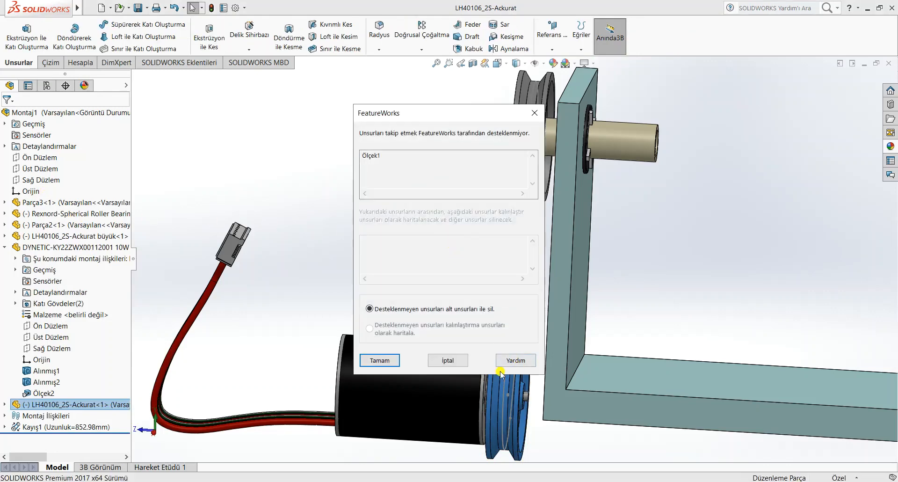
{"action": "left_click", "coordinate": [461, 361]}
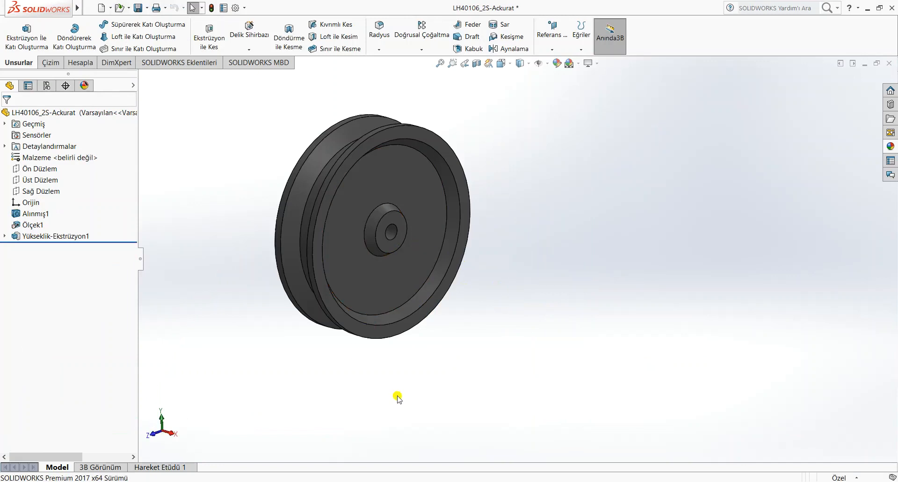
{"action": "left_click", "coordinate": [605, 463]}
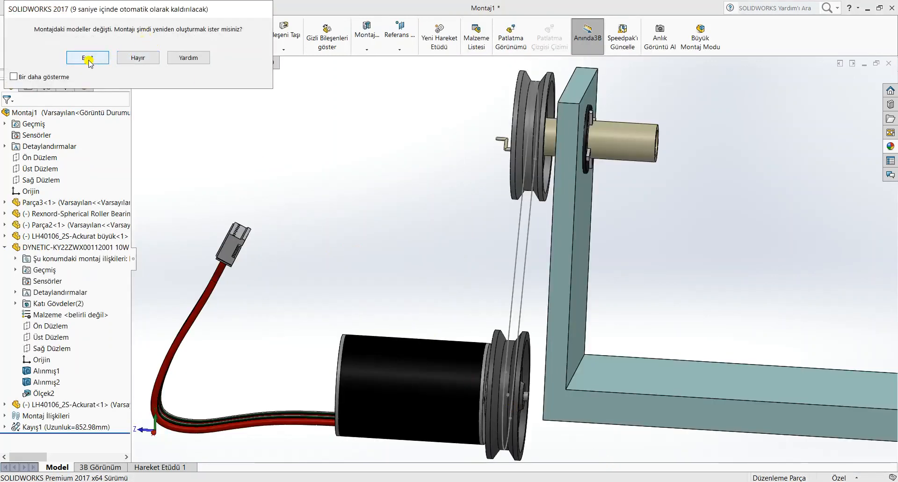
{"action": "left_click", "coordinate": [88, 58]}
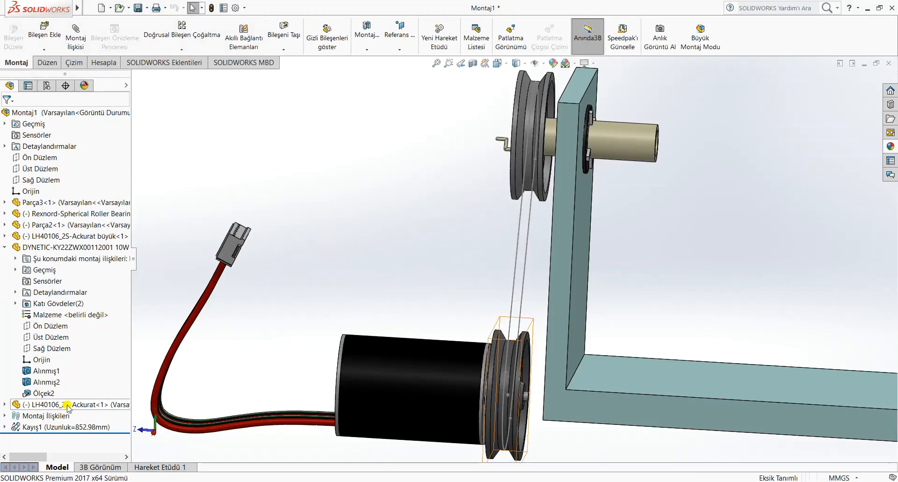
- Open the belt part under the Kayış1 feature and start a sketch on its front plane (Ön Düzlem)
{"action": "left_click", "coordinate": [5, 427]}
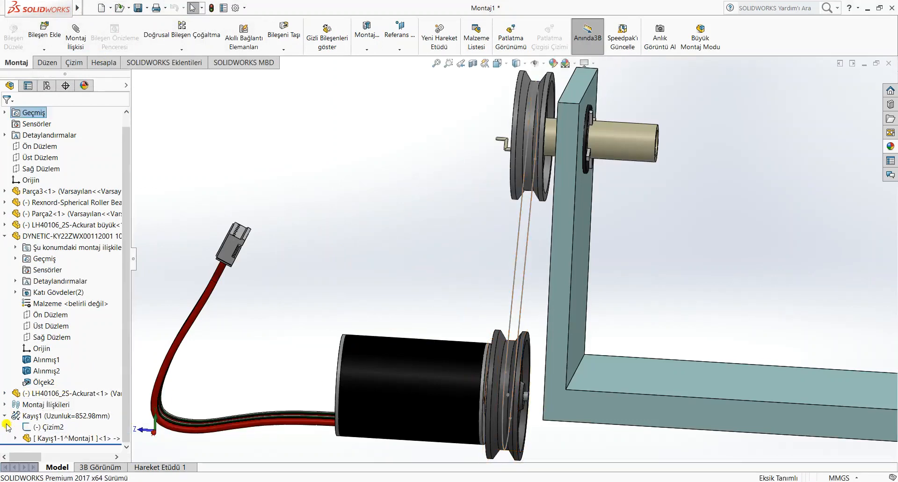
{"action": "right_click", "coordinate": [39, 438]}
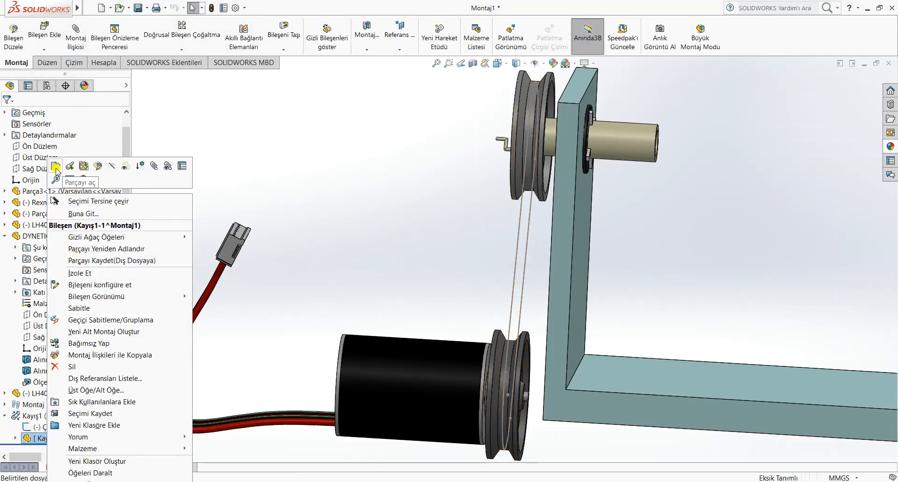
{"action": "left_click", "coordinate": [56, 167]}
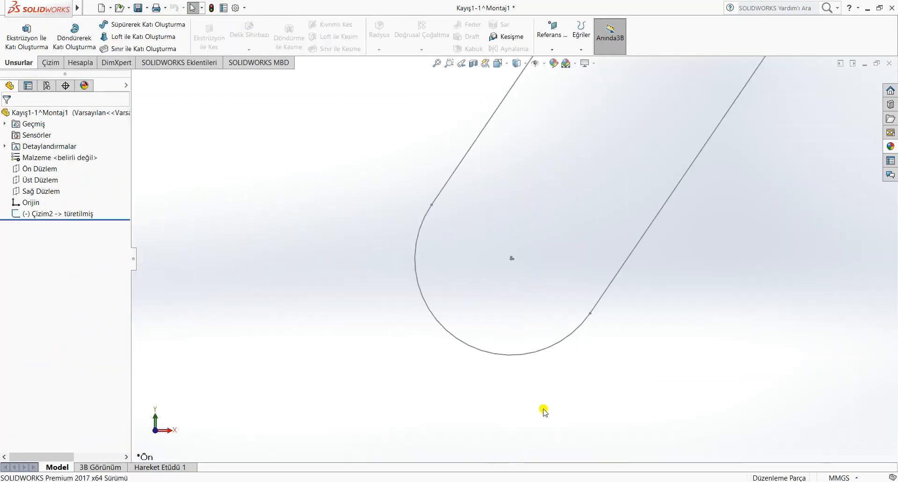
{"action": "scroll", "coordinate": [669, 97], "scroll_direction": "up", "scroll_amount": 5}
{"action": "scroll", "coordinate": [670, 91], "scroll_direction": "down", "scroll_amount": 3}
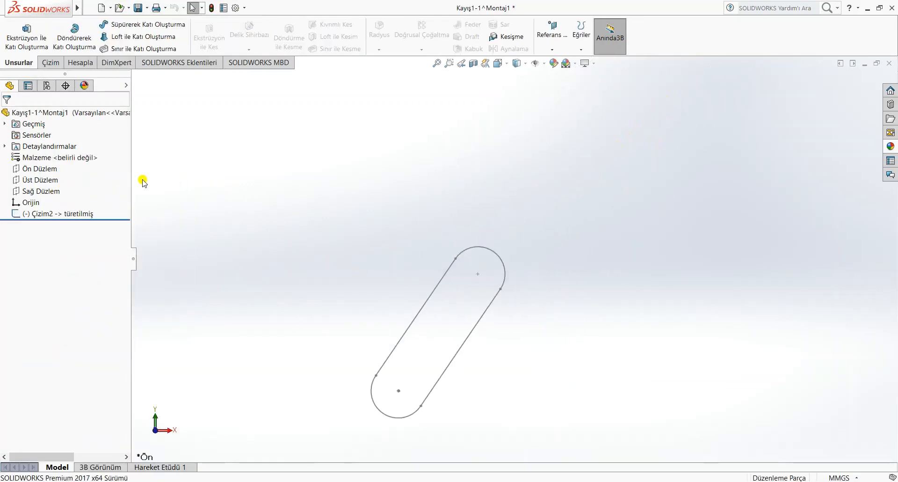
{"action": "left_click", "coordinate": [42, 169]}
{"action": "left_click", "coordinate": [45, 160]}
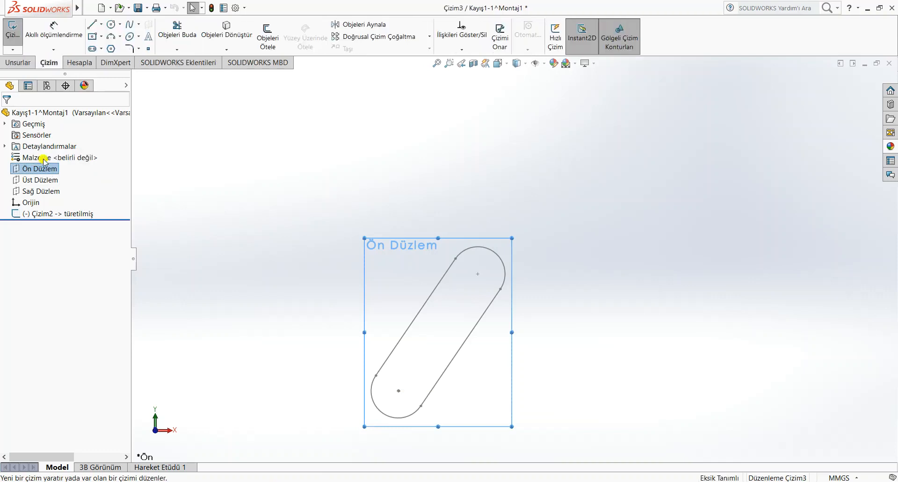
- Sketch two straight slots on the belt path's end centres, one matching its outline about 101 mm wide and one around it about 133 mm wide
{"action": "left_click", "coordinate": [92, 49]}
{"action": "left_click", "coordinate": [398, 391]}
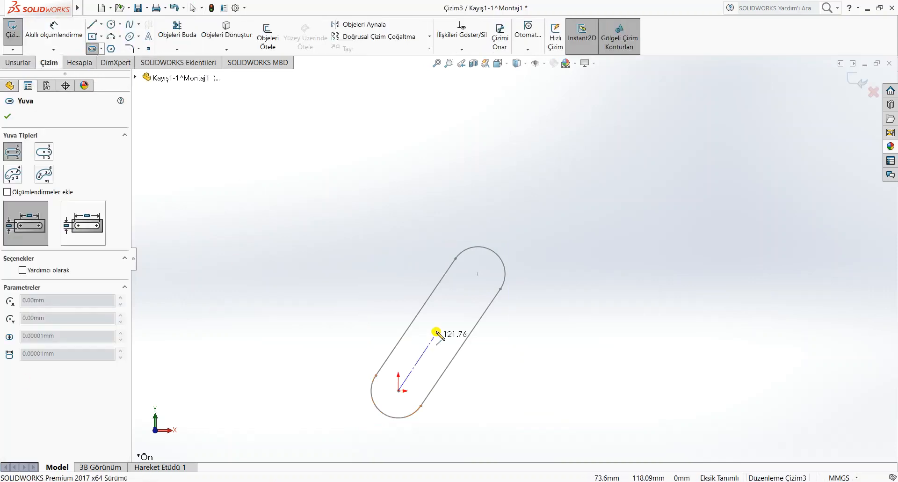
{"action": "left_click", "coordinate": [465, 248]}
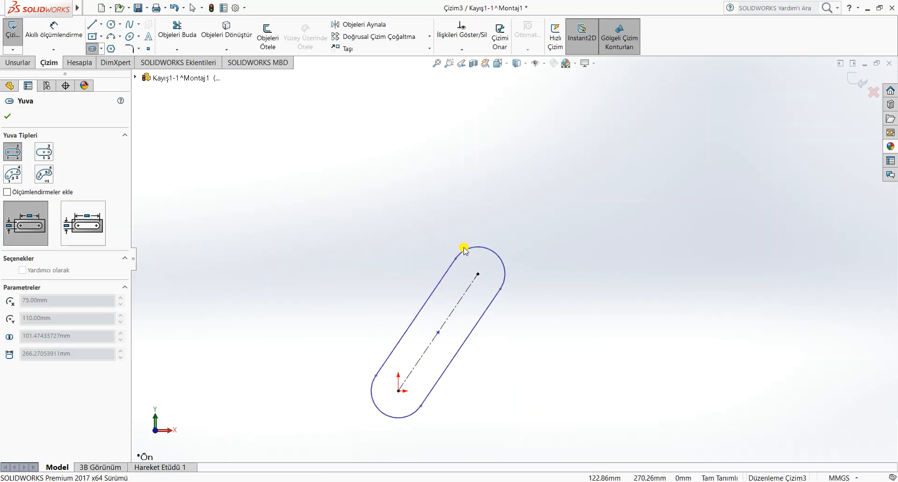
{"action": "left_click", "coordinate": [398, 391]}
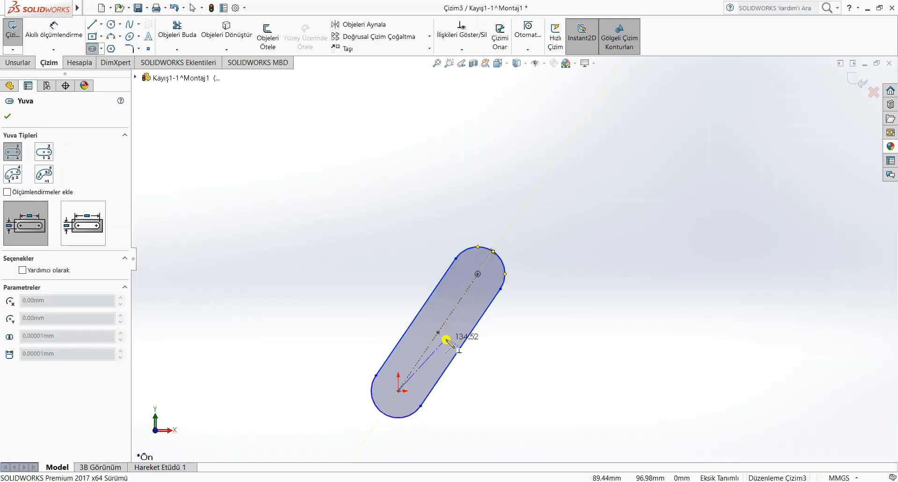
{"action": "left_click", "coordinate": [477, 275]}
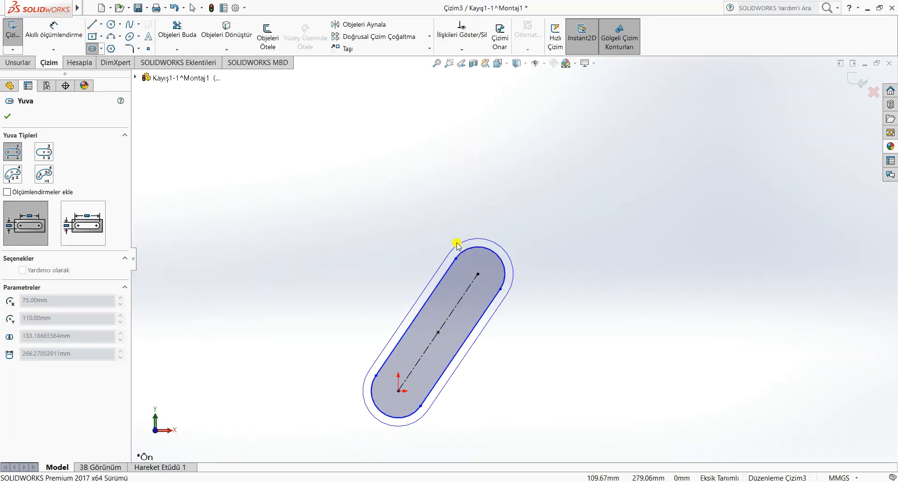
{"action": "left_click", "coordinate": [459, 243]}
{"action": "left_click", "coordinate": [9, 117]}
- Dimension the inner slot's width and set it to 102 mm
{"action": "left_click", "coordinate": [70, 38]}
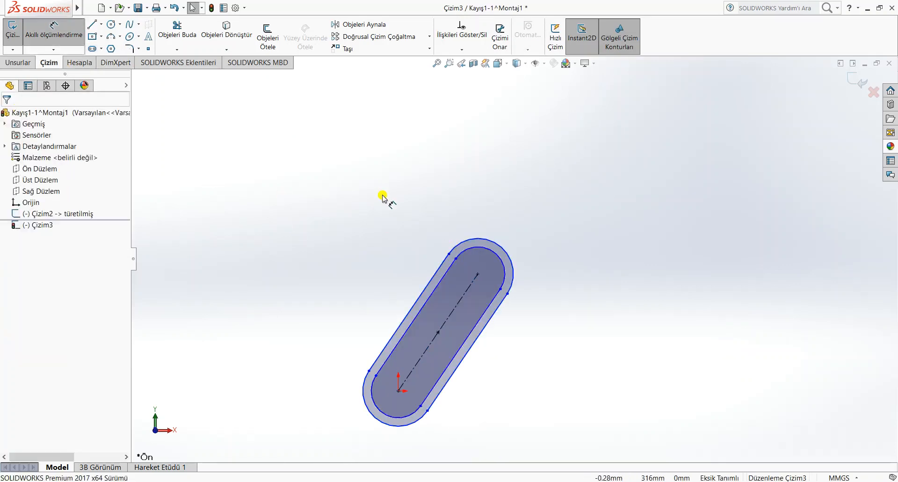
{"action": "scroll", "coordinate": [431, 314], "scroll_direction": "down", "scroll_amount": 2}
{"action": "left_click", "coordinate": [427, 302]}
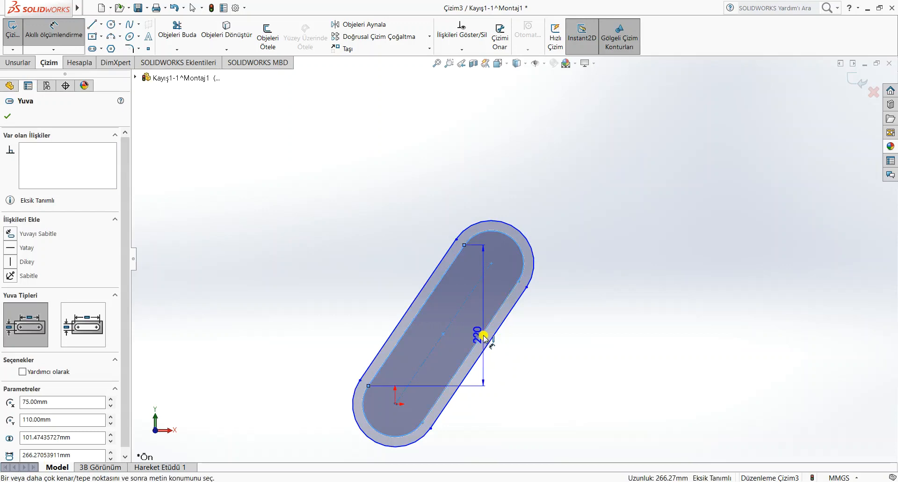
{"action": "left_click", "coordinate": [543, 223]}
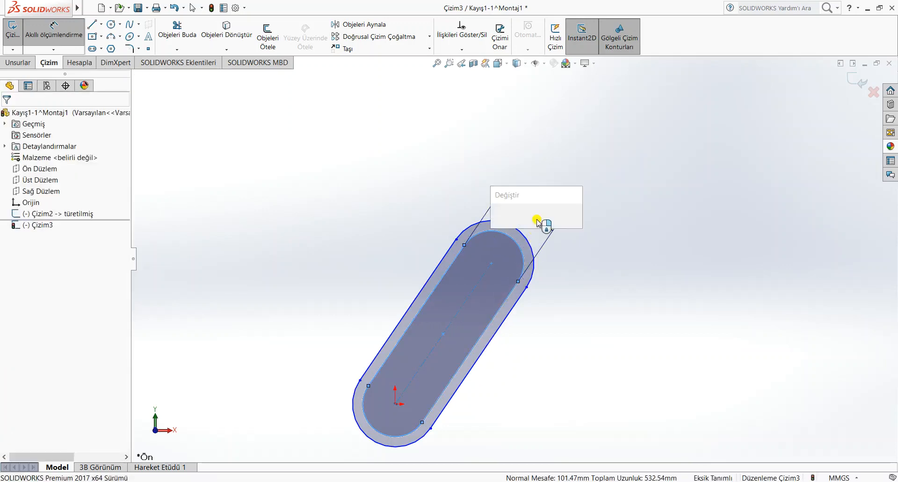
{"action": "type", "text": "102"}
{"action": "key", "text": "Return"}
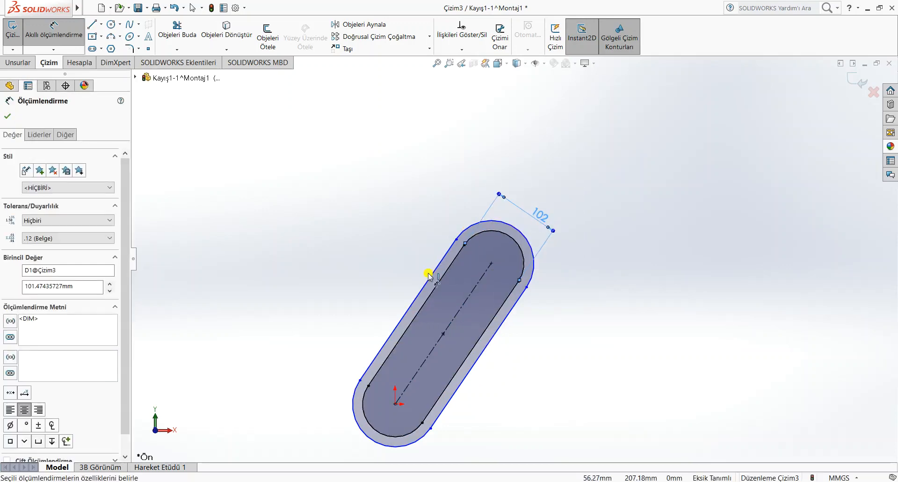
- Dimension the outer slot's width, set it to 120 mm and finish dimensioning
{"action": "left_click", "coordinate": [483, 327]}
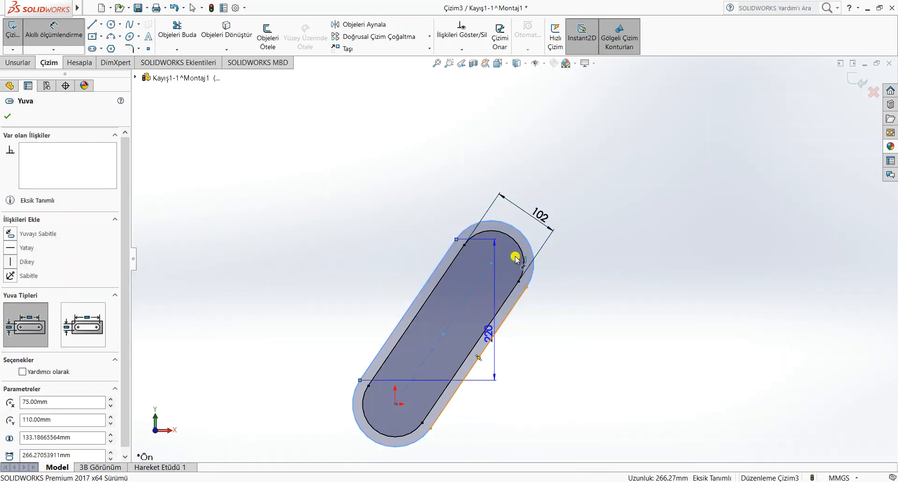
{"action": "left_click", "coordinate": [551, 194]}
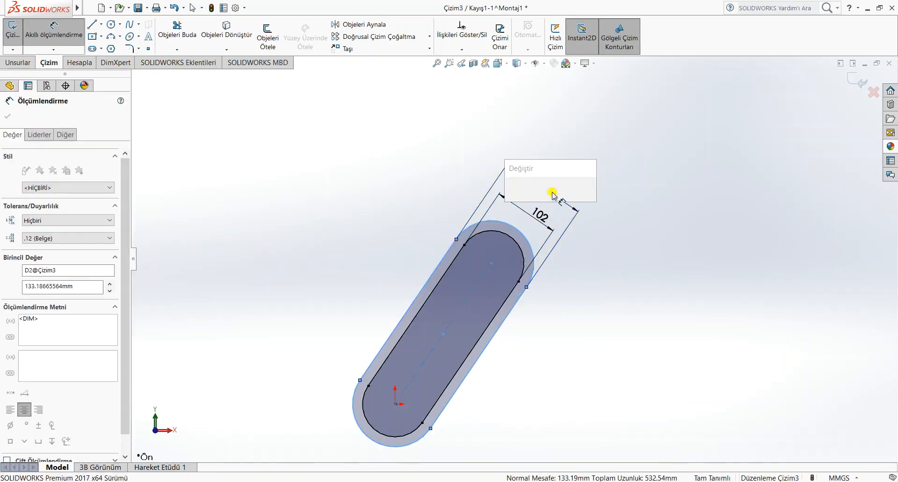
{"action": "type", "text": "120"}
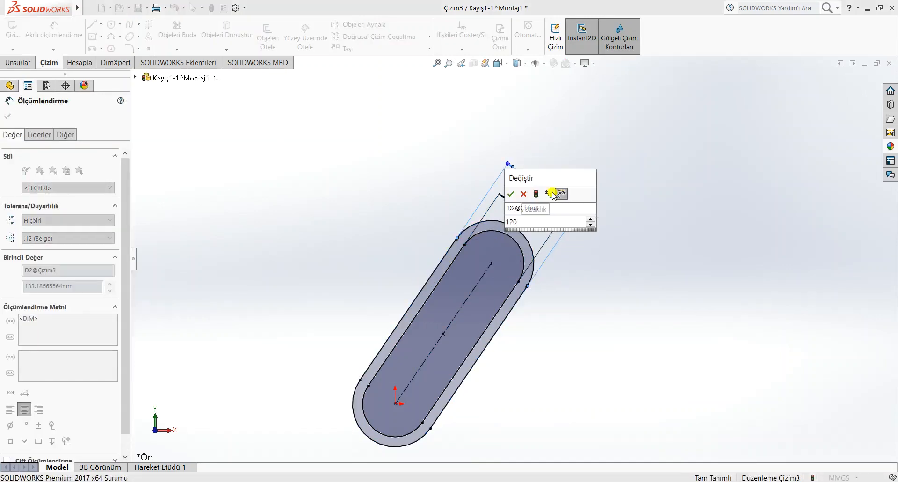
{"action": "key", "text": "Return"}
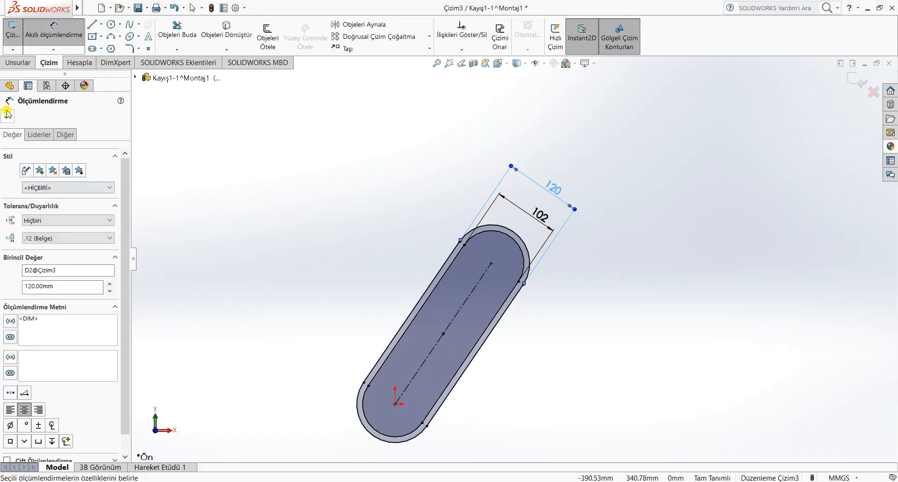
{"action": "left_click", "coordinate": [8, 114]}
- Extrude the ring between the two slots 5 mm with the Mid Plane (Orta Düzlem) end condition
{"action": "left_click", "coordinate": [19, 63]}
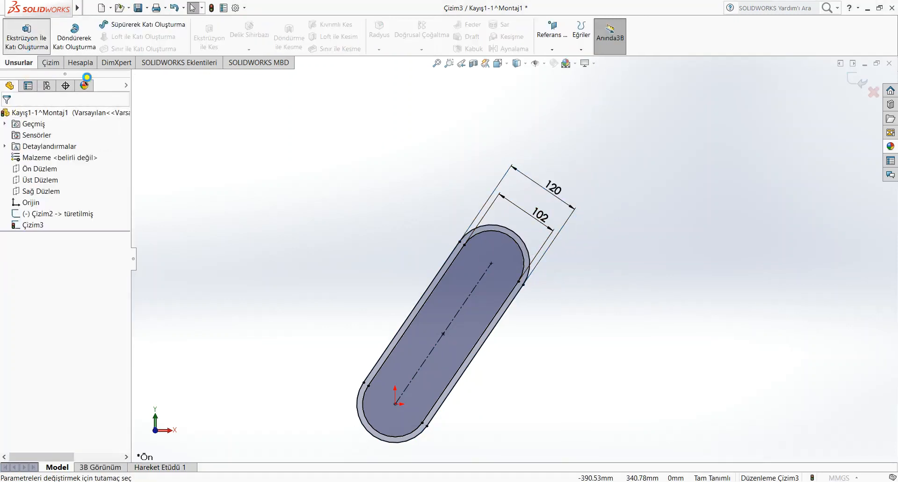
{"action": "left_click", "coordinate": [81, 181]}
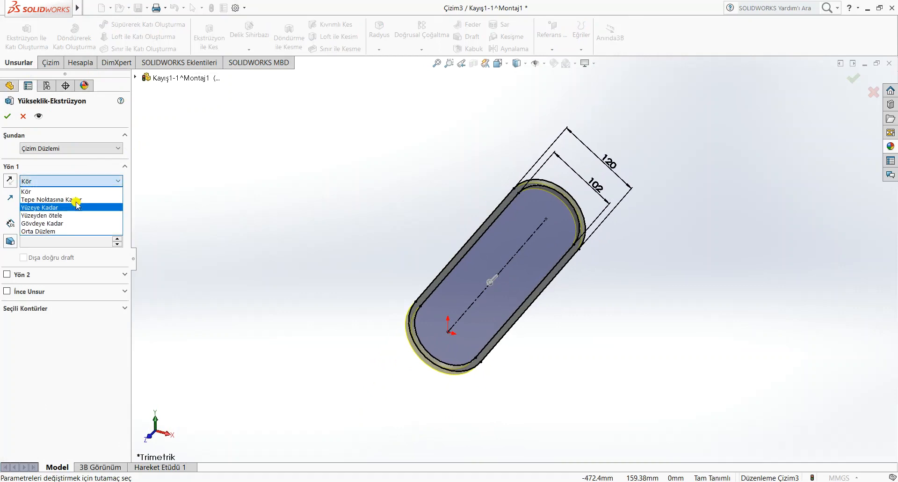
{"action": "left_click", "coordinate": [68, 225]}
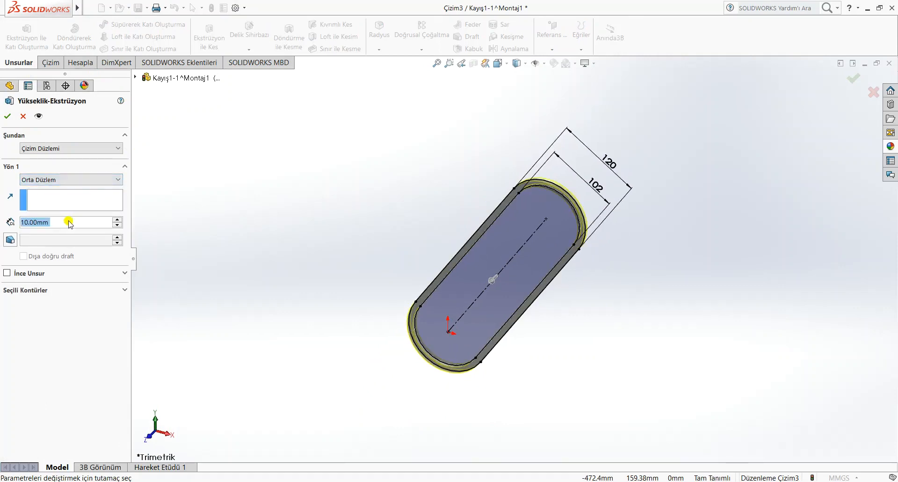
{"action": "type", "text": "5"}
{"action": "key", "text": "Return"}
{"action": "key", "text": "Return"}
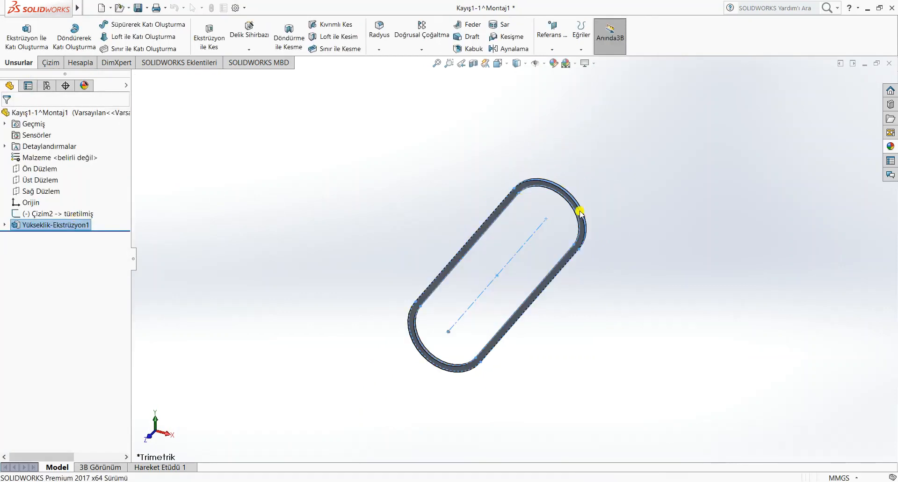
{"action": "left_click", "coordinate": [633, 283]}
- Hide the derived belt path sketch Çizim2 in the belt part
{"action": "middle_click_drag", "start_coordinate": [633, 282], "coordinate": [660, 271]}
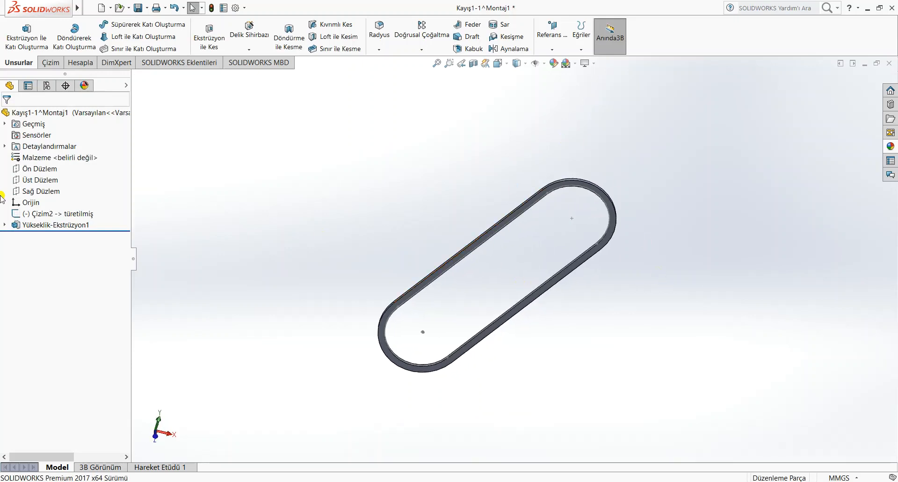
{"action": "right_click", "coordinate": [59, 212]}
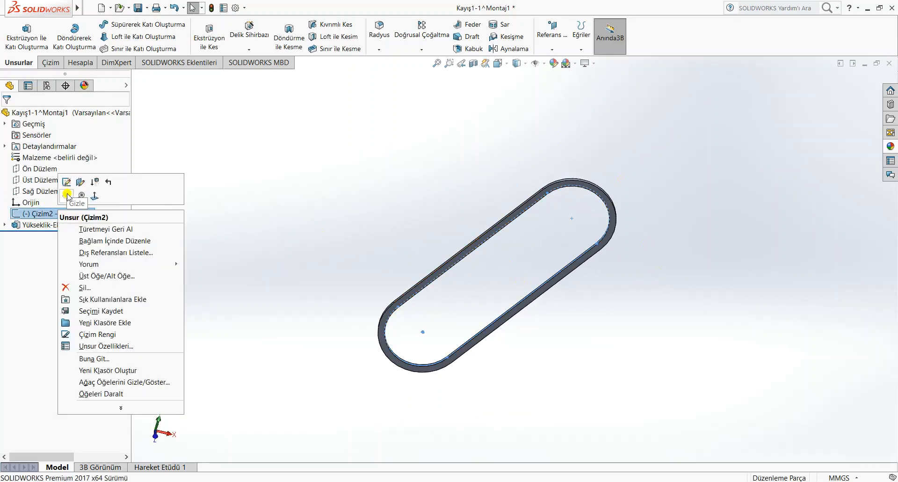
{"action": "left_click", "coordinate": [68, 194]}
{"action": "middle_click_drag", "start_coordinate": [554, 209], "coordinate": [537, 90]}
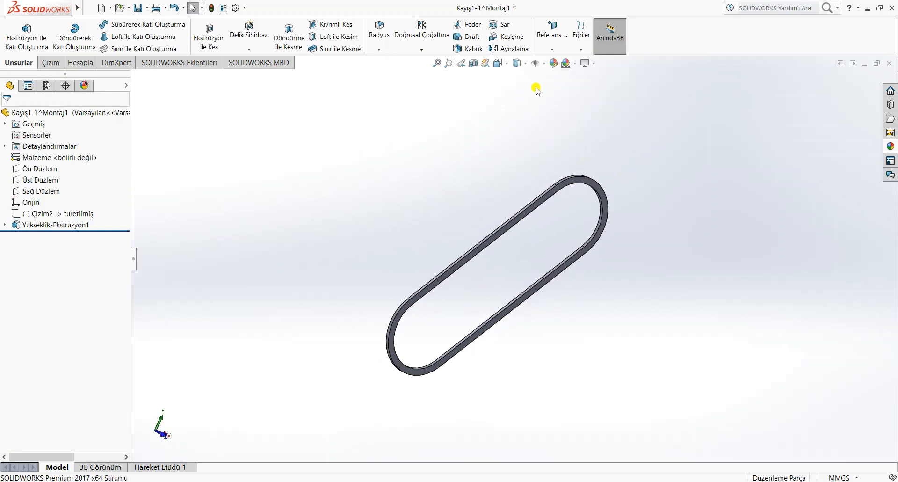
- Apply a dark green colour to the whole belt part and save it
{"action": "left_click", "coordinate": [557, 66]}
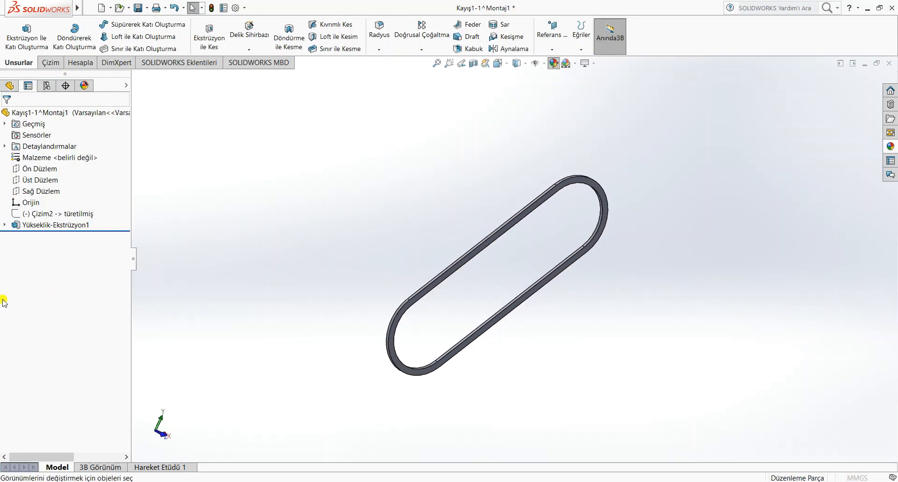
{"action": "left_click", "coordinate": [57, 317]}
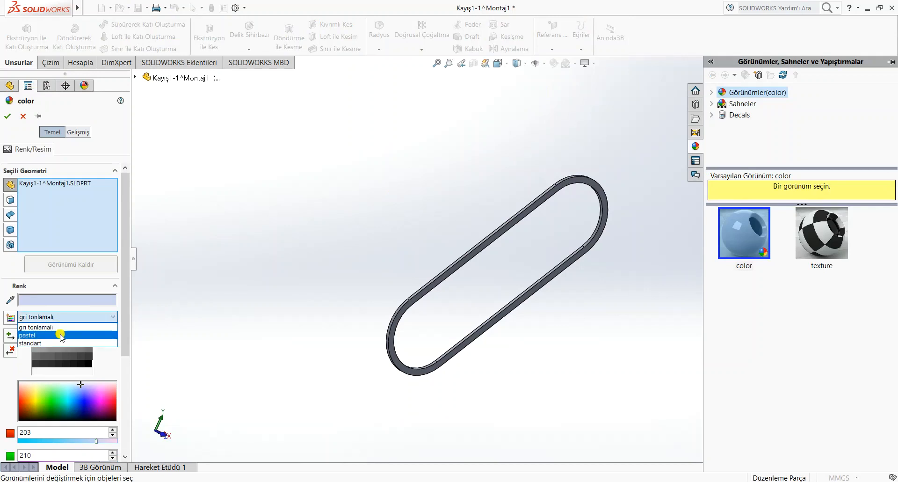
{"action": "left_click", "coordinate": [59, 333]}
{"action": "left_click", "coordinate": [59, 362]}
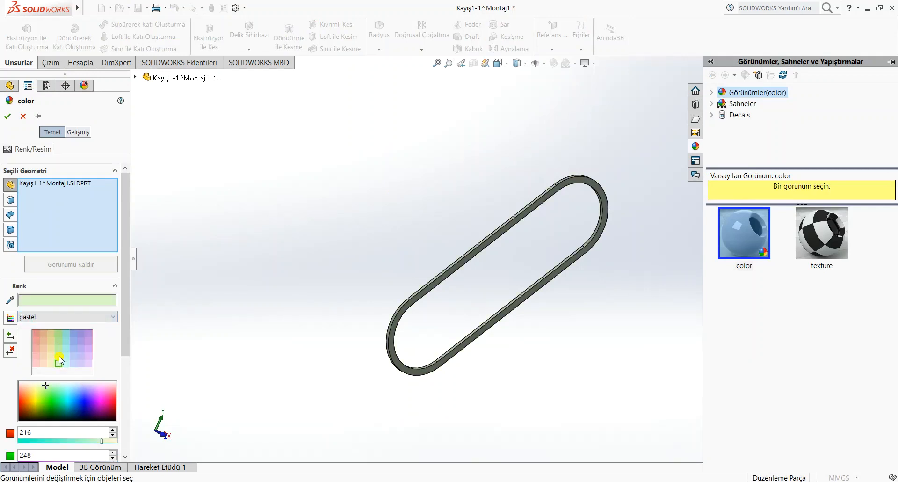
{"action": "left_click_drag", "start_coordinate": [55, 415], "coordinate": [43, 409]}
{"action": "left_click", "coordinate": [9, 117]}
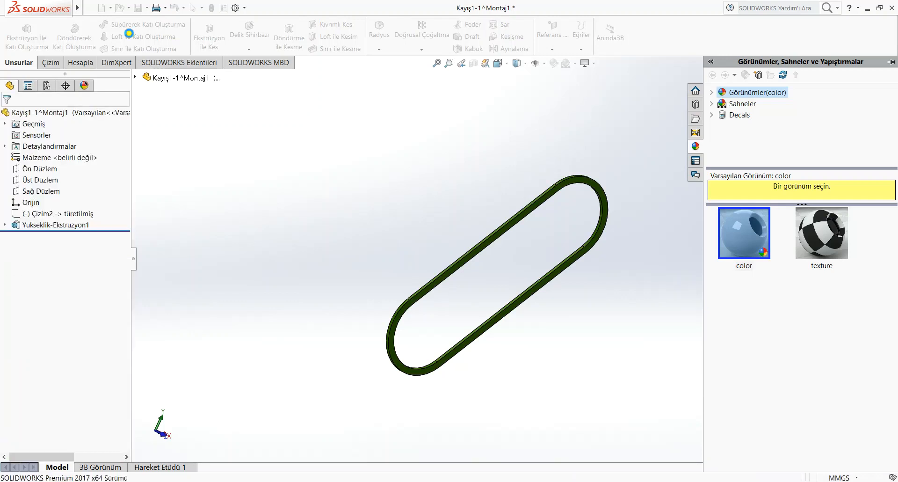
{"action": "left_click", "coordinate": [139, 8]}
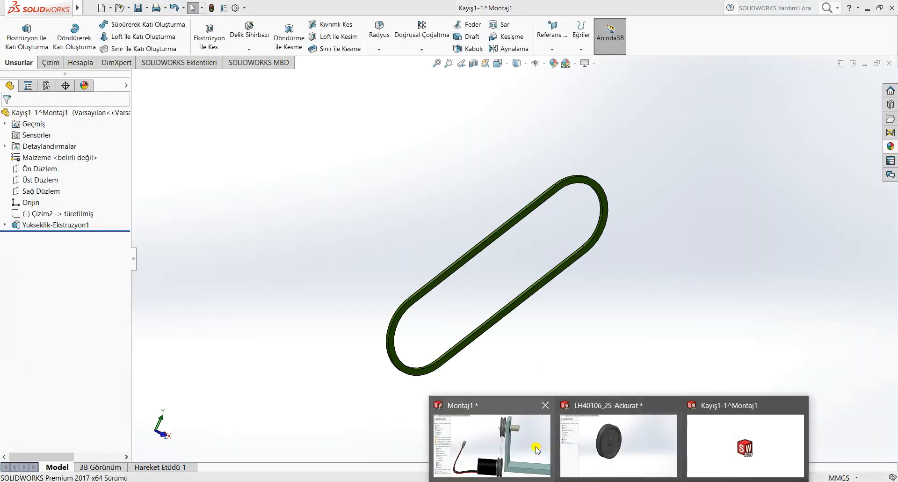
- Switch to the Montaj1 assembly, hide the belt path sketch Çizim2 under Kayış1 and collapse the motor's entry in the tree
{"action": "left_click", "coordinate": [537, 447]}
{"action": "left_click", "coordinate": [88, 57]}
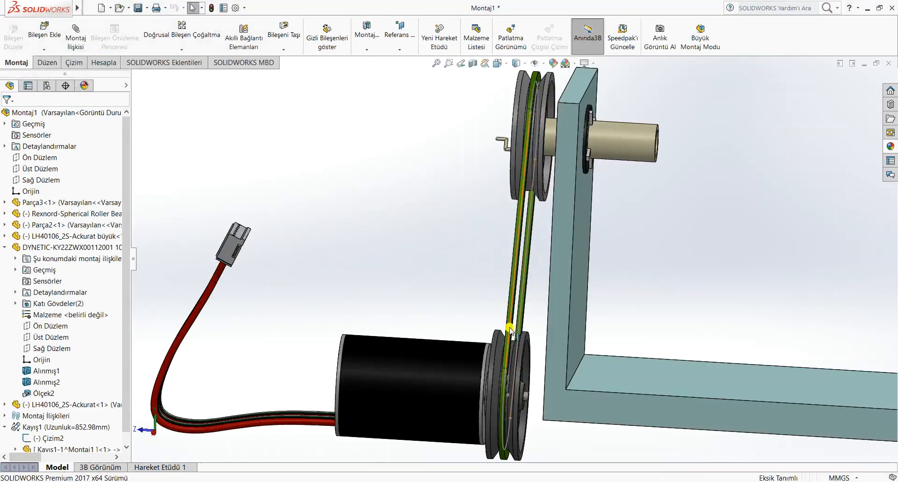
{"action": "right_click", "coordinate": [46, 438]}
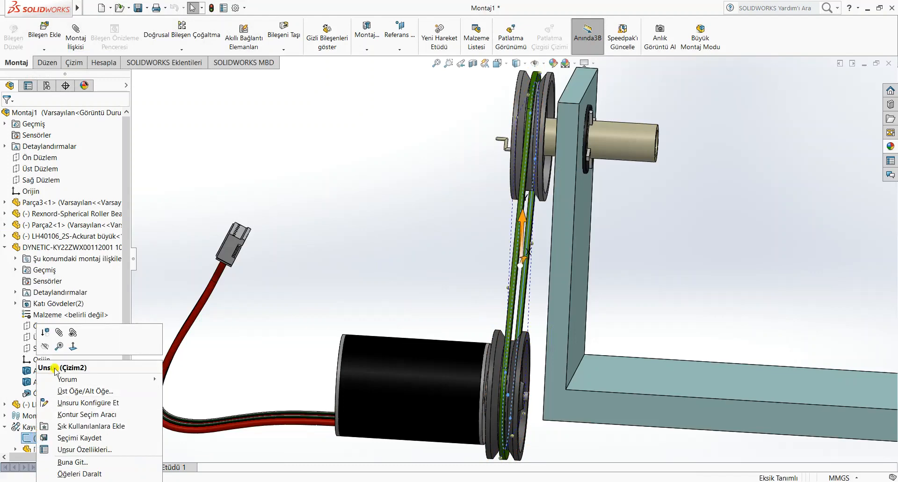
{"action": "left_click", "coordinate": [46, 345]}
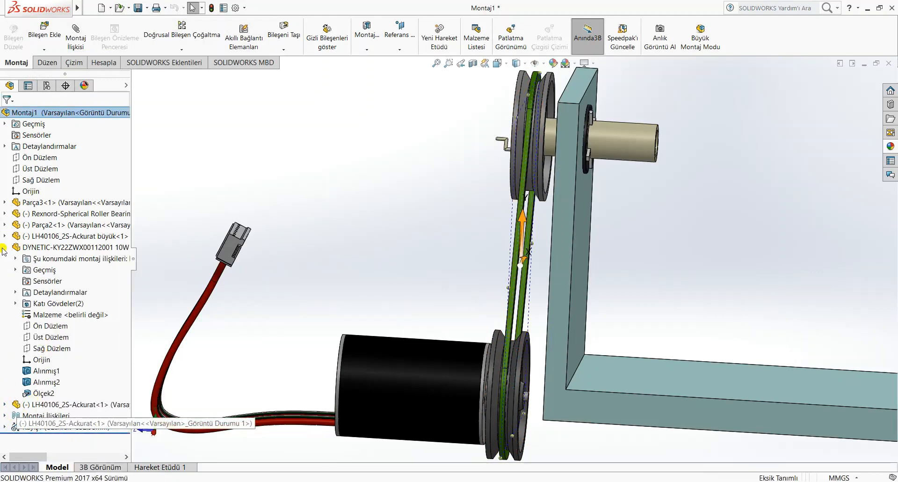
{"action": "left_click", "coordinate": [4, 248]}
- Create a reference plane offset 170 mm from the assembly's Ön Düzlem, with the offset flipped to lie between the bracket arms
{"action": "key", "text": "f"}
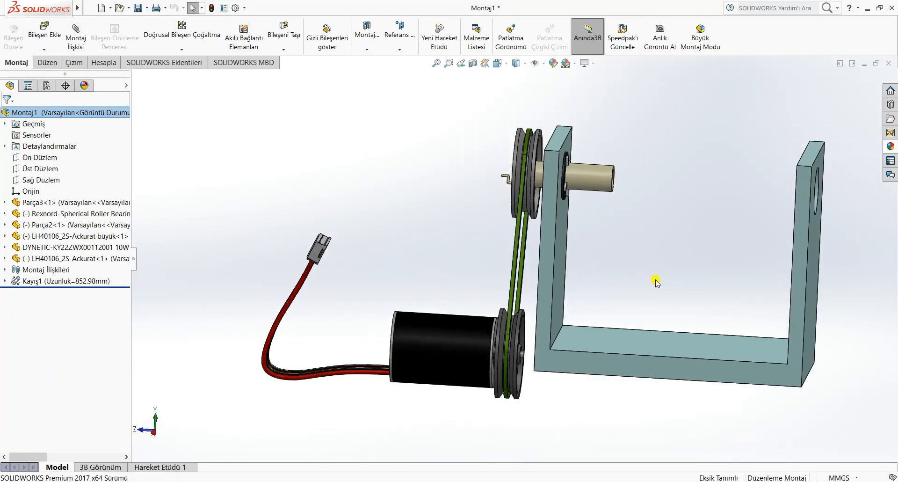
{"action": "mouse_move", "coordinate": [655, 280]}
{"action": "middle_mouse_down"}
{"action": "mouse_move", "coordinate": [689, 263]}
{"action": "mouse_move", "coordinate": [662, 291]}
{"action": "middle_mouse_up"}
{"action": "scroll", "coordinate": [684, 277], "scroll_direction": "up", "scroll_amount": 2}
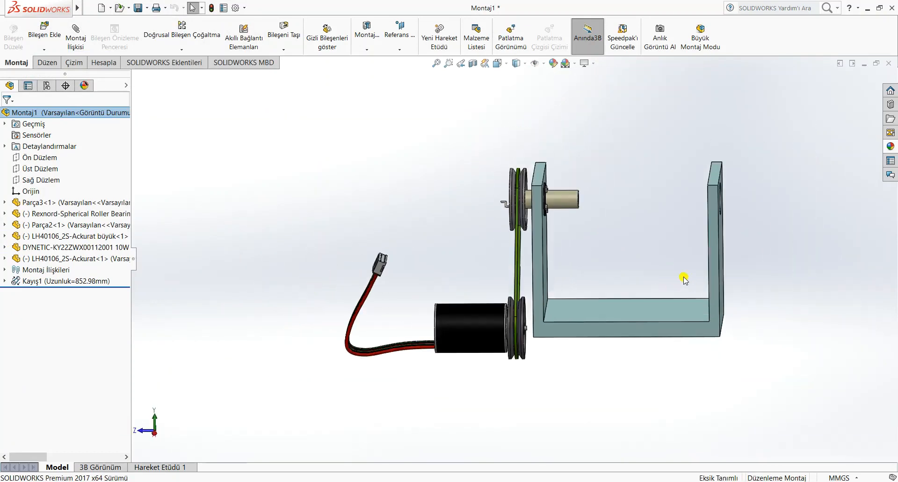
{"action": "scroll", "coordinate": [684, 280], "scroll_direction": "down", "scroll_amount": 1}
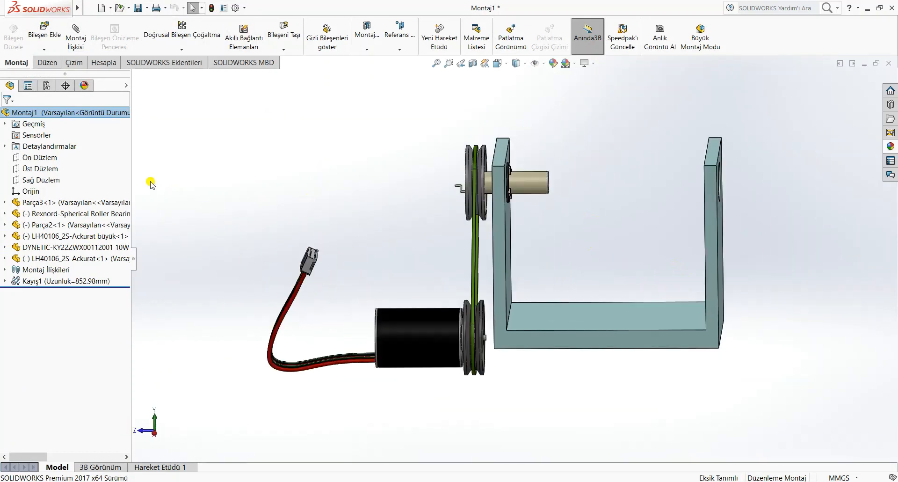
{"action": "left_click", "coordinate": [401, 41]}
{"action": "left_click", "coordinate": [400, 42]}
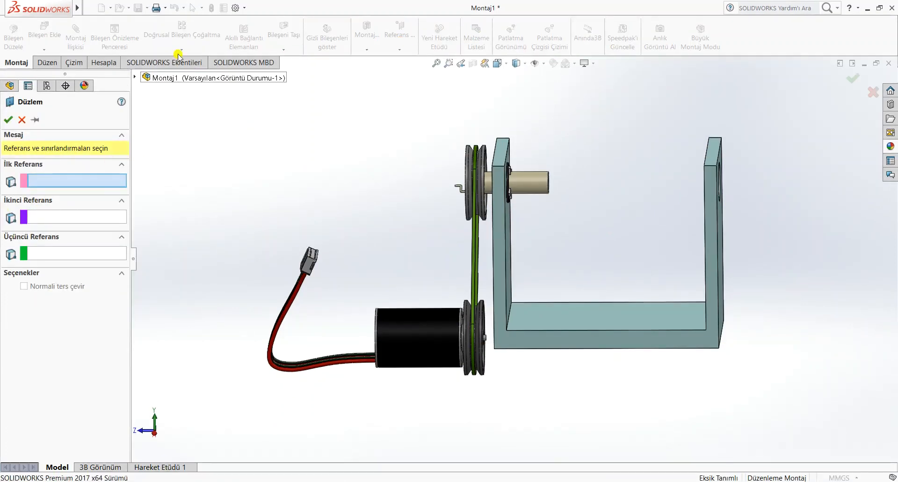
{"action": "left_click", "coordinate": [156, 79]}
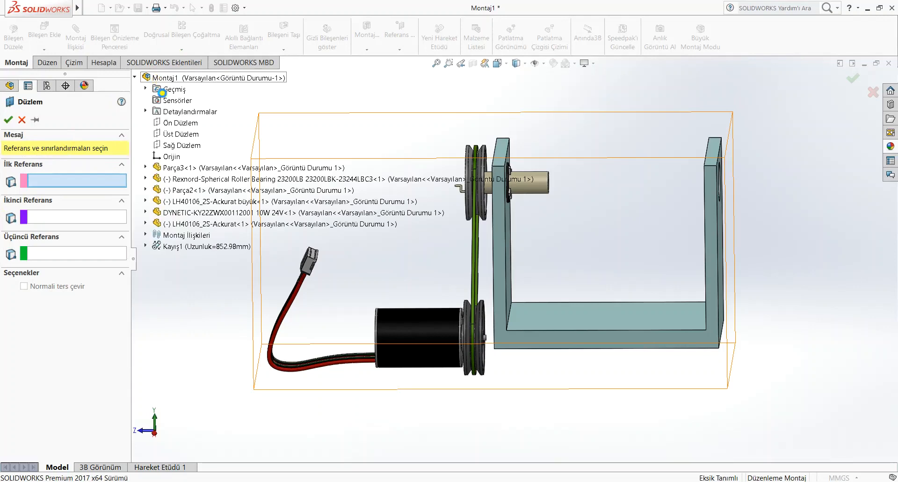
{"action": "left_click", "coordinate": [180, 123]}
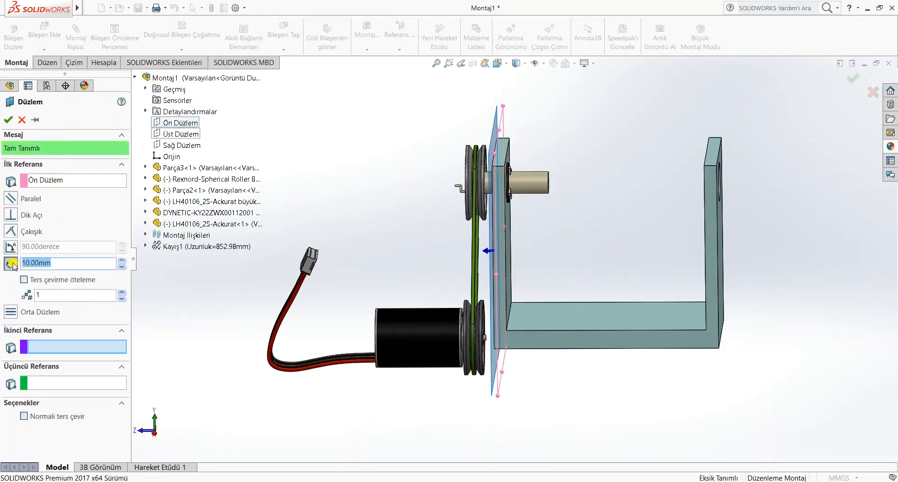
{"action": "type", "text": "170"}
{"action": "key", "text": "Return"}
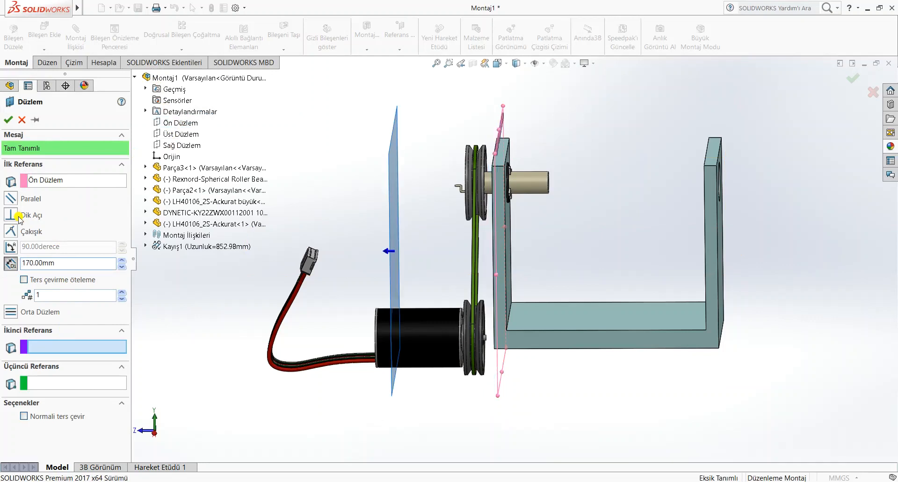
{"action": "left_click", "coordinate": [23, 279]}
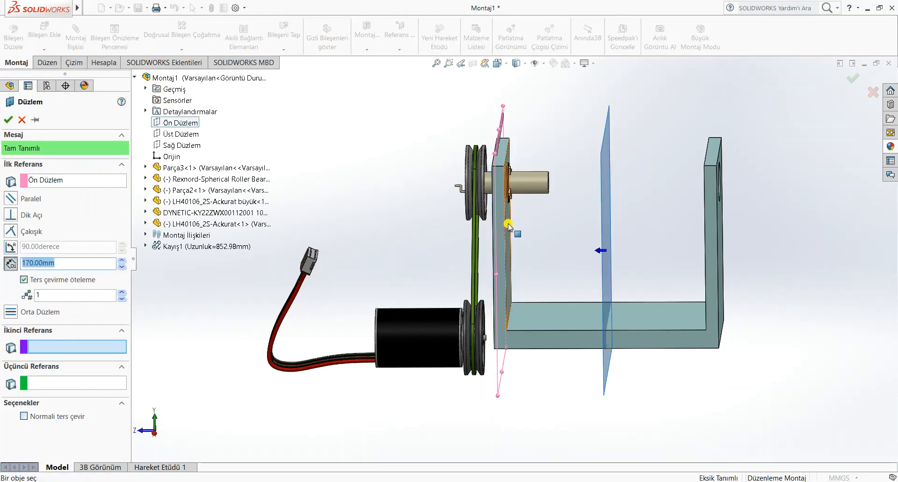
{"action": "left_click", "coordinate": [8, 121]}
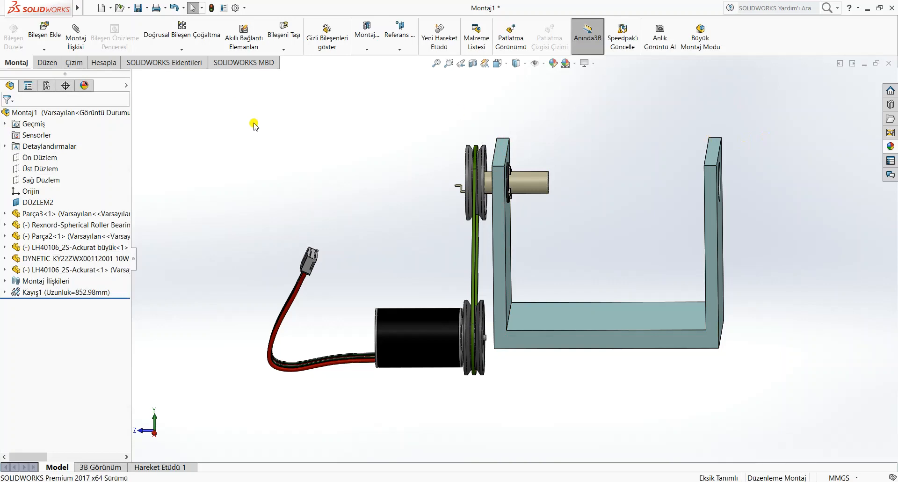
{"action": "left_click", "coordinate": [190, 50]}
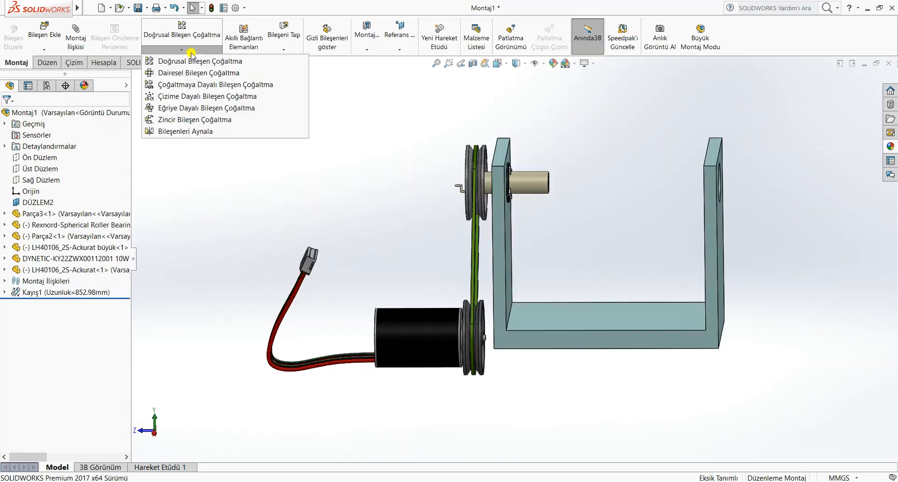
{"action": "left_click", "coordinate": [310, 150]}
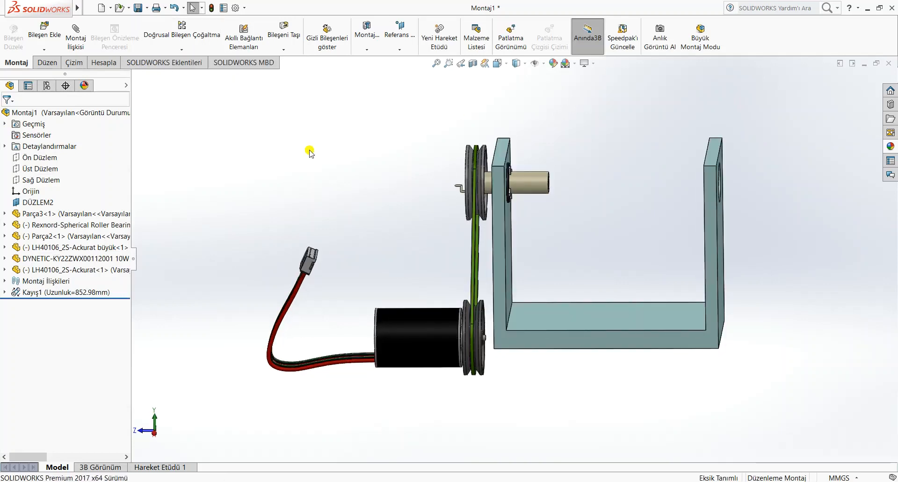
- Insert the part Parça1 from the HAFTA13 folder and place it between the bracket arms
{"action": "left_click", "coordinate": [46, 31]}
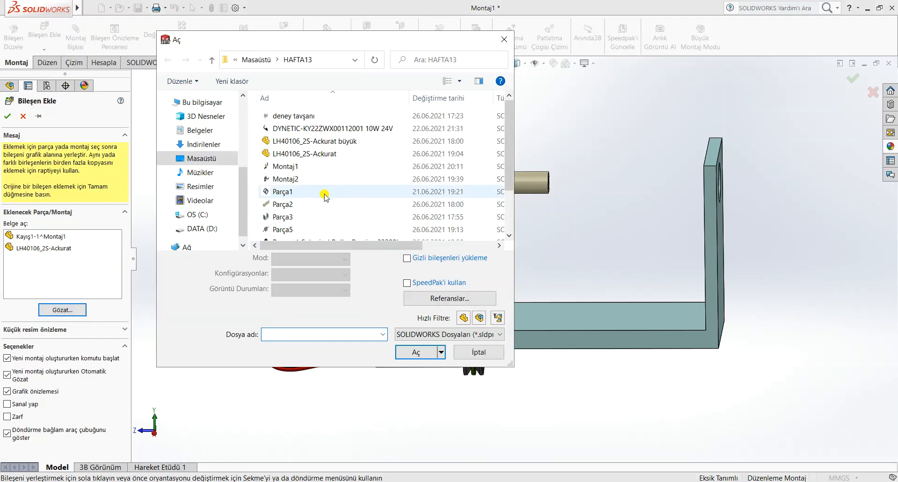
{"action": "left_click", "coordinate": [326, 194]}
{"action": "left_click", "coordinate": [413, 351]}
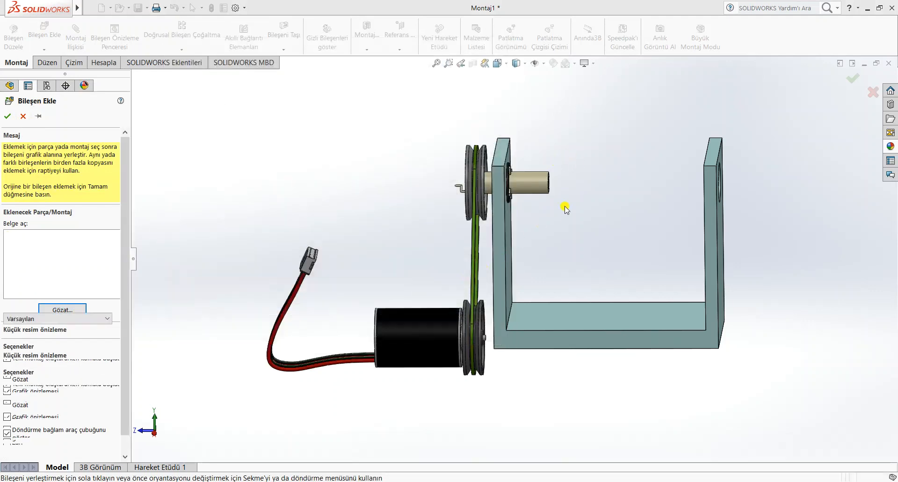
{"action": "left_click", "coordinate": [614, 180]}
- Add a gear mate (Dişli) with a 35 mm : 35 mm ratio between the hollow shaft's outer face and the side hole of Parça1
{"action": "scroll", "coordinate": [571, 195], "scroll_direction": "down", "scroll_amount": 5}
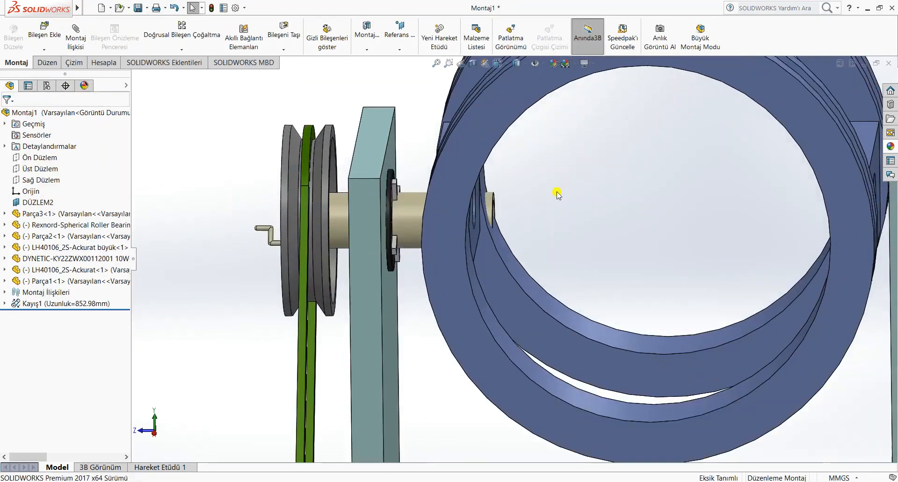
{"action": "scroll", "coordinate": [556, 193], "scroll_direction": "down", "scroll_amount": 1}
{"action": "middle_click_drag", "start_coordinate": [542, 198], "coordinate": [531, 199]}
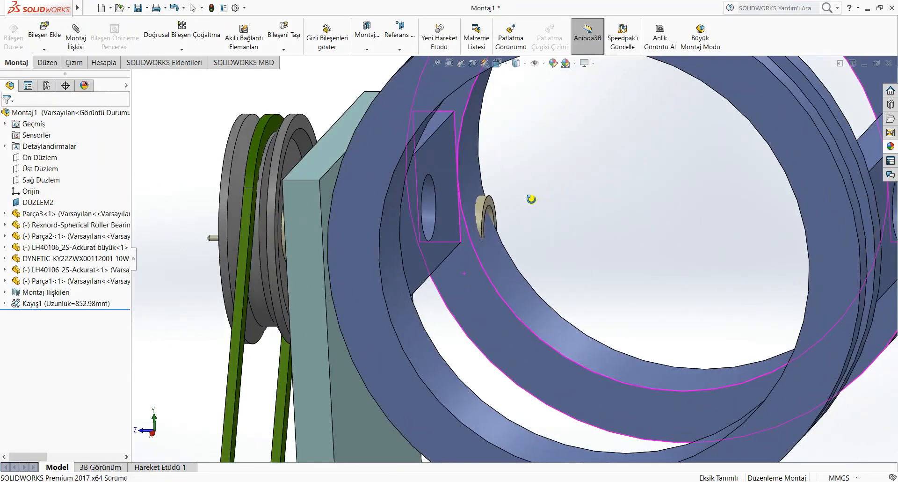
{"action": "left_click", "coordinate": [482, 210]}
{"action": "left_click", "coordinate": [433, 200], "text": "ctrl"}
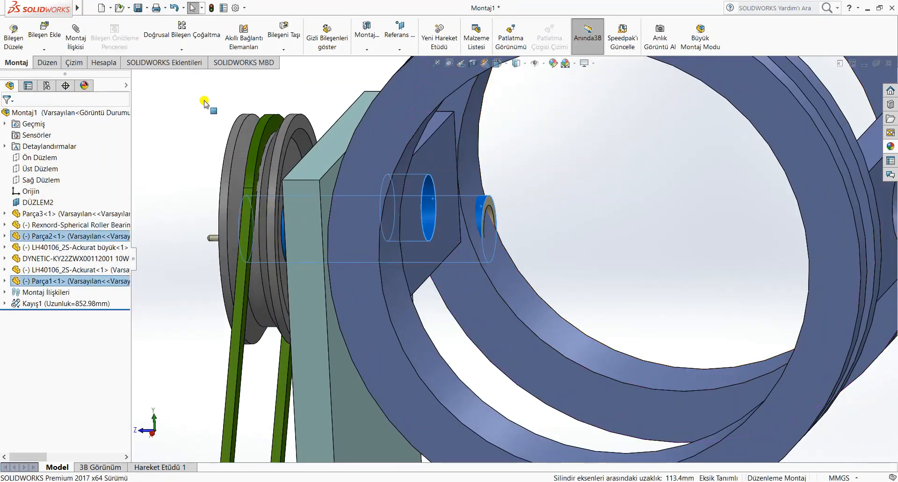
{"action": "left_click", "coordinate": [78, 37]}
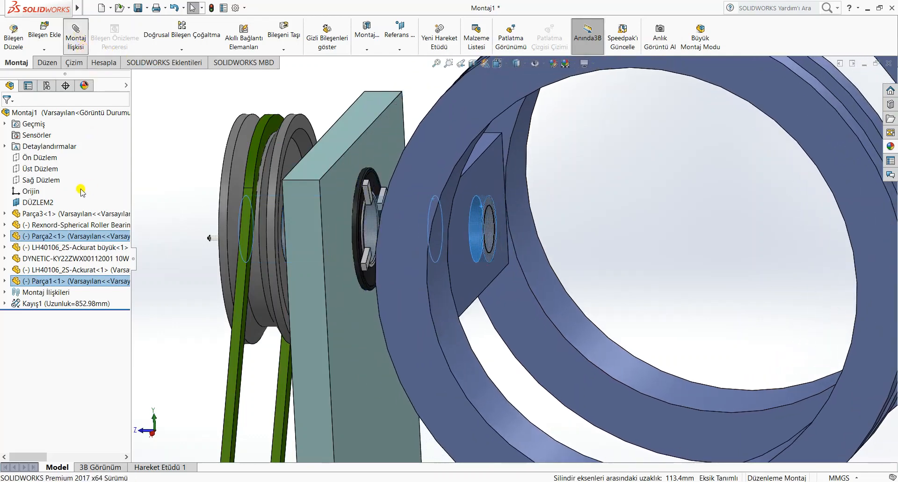
{"action": "left_click", "coordinate": [42, 431]}
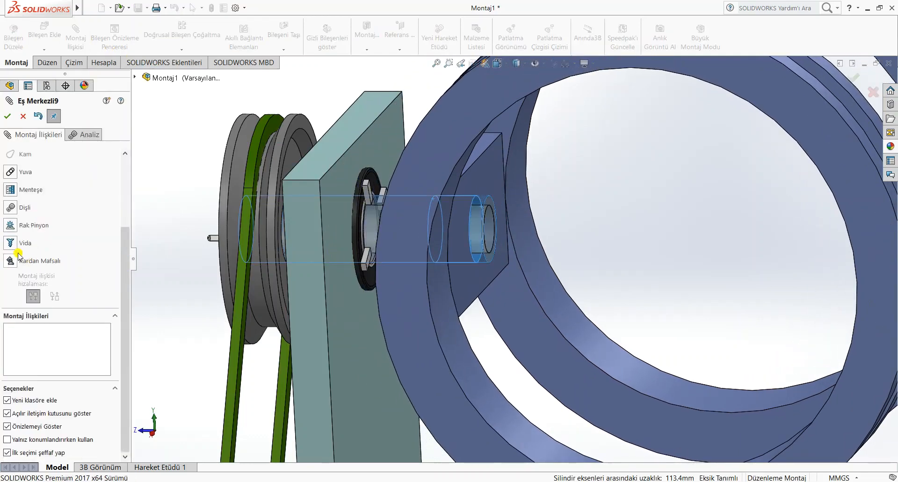
{"action": "left_click", "coordinate": [14, 206]}
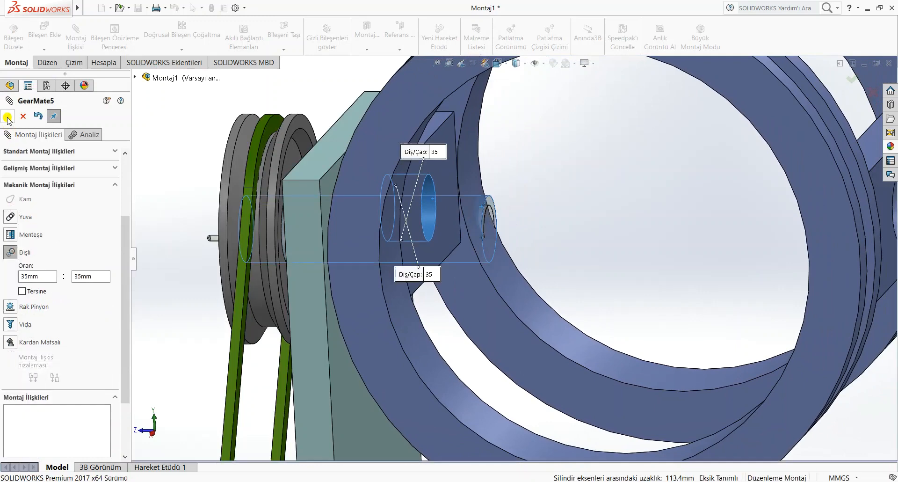
{"action": "left_click", "coordinate": [7, 117]}
{"action": "left_click", "coordinate": [7, 117]}
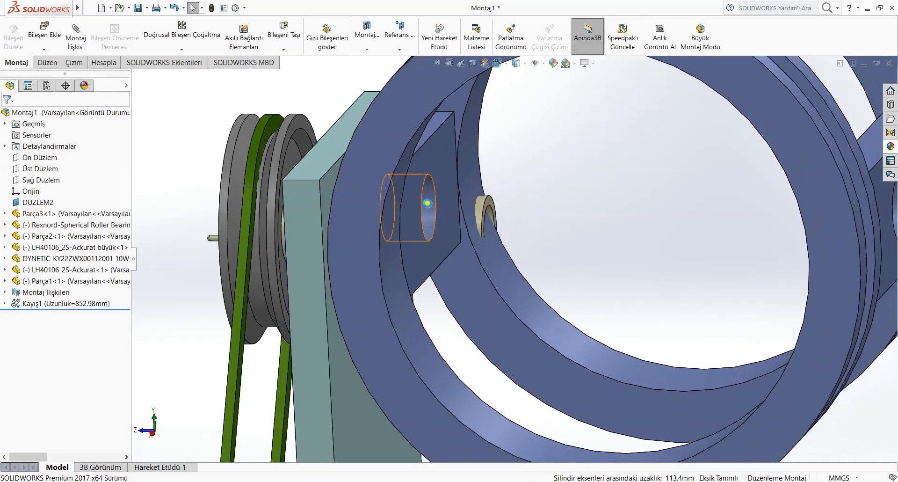
- Add a concentric mate (Eş Merkezli) between the side hole of Parça1 and the hollow shaft's outer face
{"action": "left_click", "coordinate": [481, 204], "text": "ctrl"}
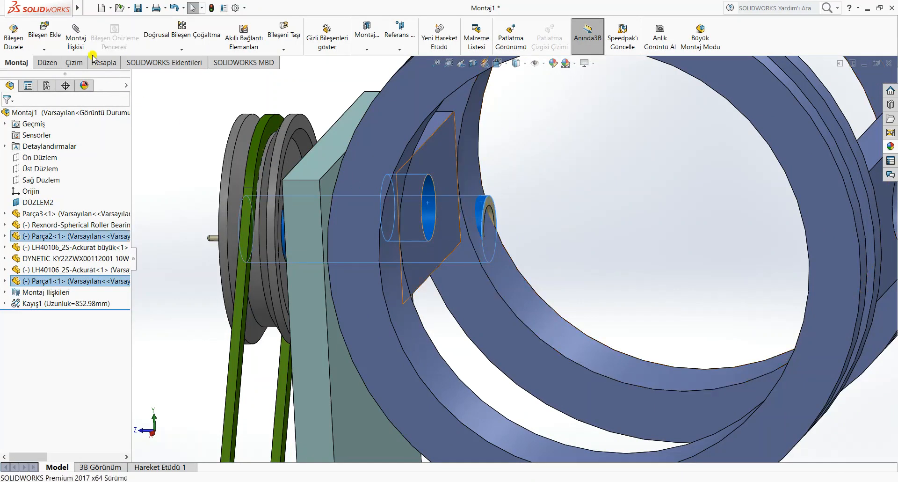
{"action": "left_click", "coordinate": [73, 38]}
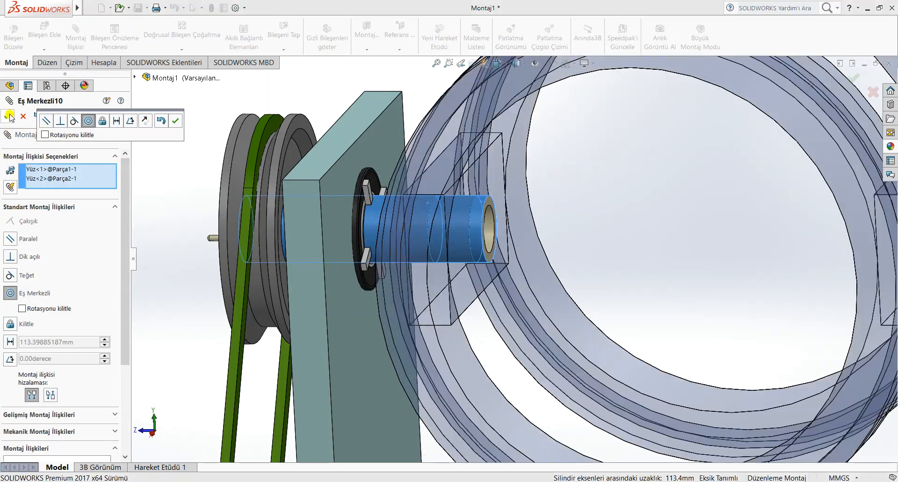
{"action": "left_click", "coordinate": [10, 116]}
{"action": "left_click", "coordinate": [10, 116]}
- Rotate Parça1 about the shaft axis until its two rings lie horizontally, one above the other
{"action": "scroll", "coordinate": [563, 306], "scroll_direction": "up", "scroll_amount": 4}
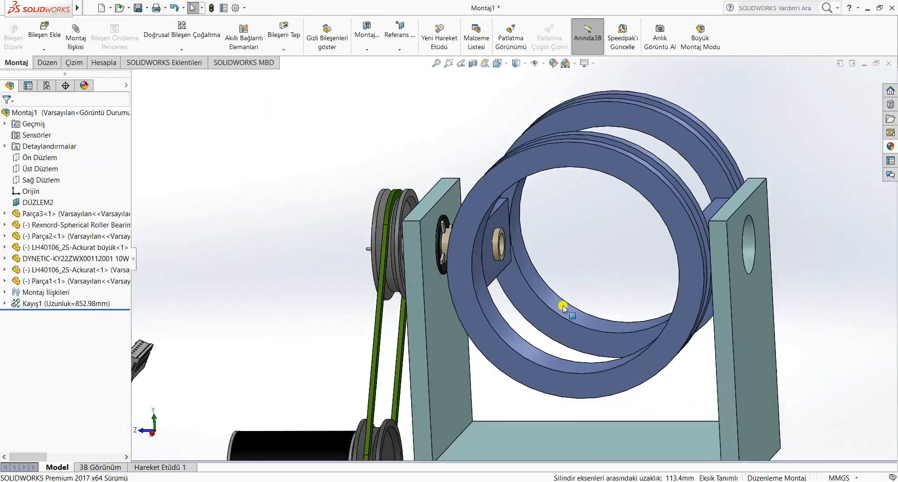
{"action": "scroll", "coordinate": [563, 306], "scroll_direction": "up", "scroll_amount": 1}
{"action": "middle_click_drag", "start_coordinate": [557, 289], "coordinate": [568, 289]}
{"action": "left_click", "coordinate": [561, 174]}
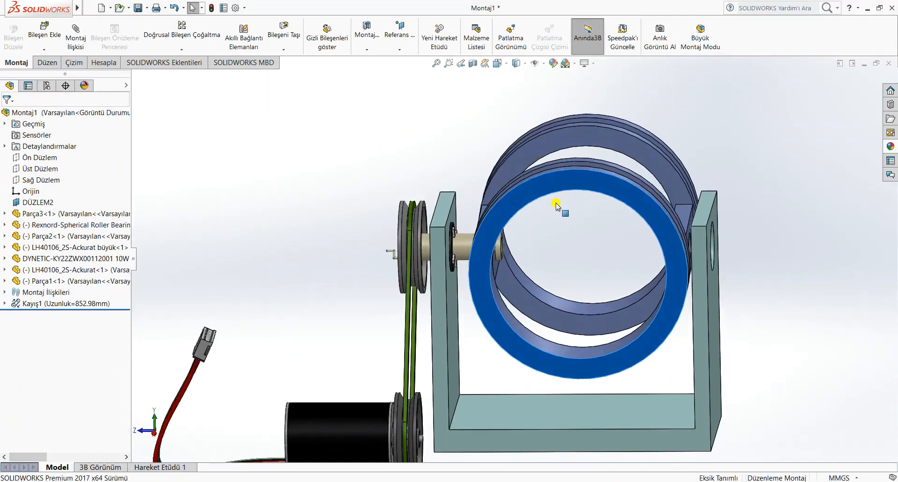
{"action": "left_click_drag", "start_coordinate": [556, 206], "coordinate": [670, 391]}
{"action": "left_click", "coordinate": [776, 361]}
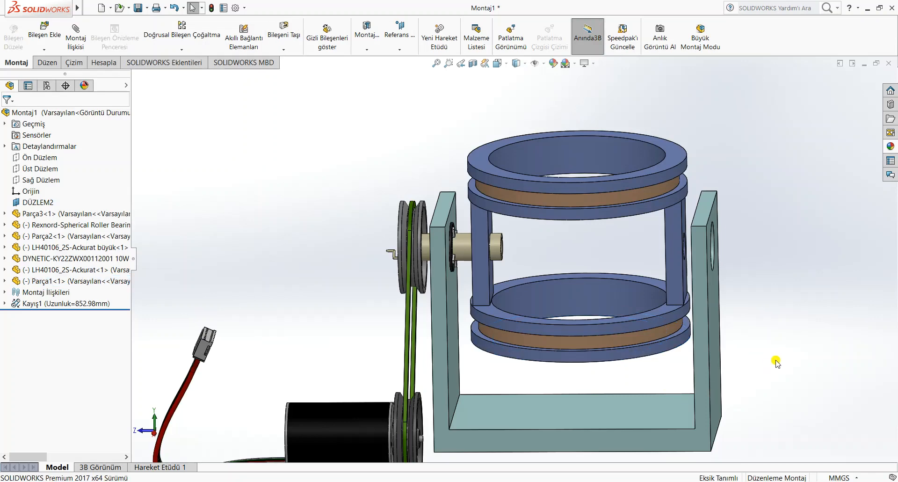
{"action": "middle_click_drag", "start_coordinate": [776, 361], "coordinate": [803, 339]}
{"action": "left_click_drag", "start_coordinate": [595, 182], "coordinate": [594, 187]}
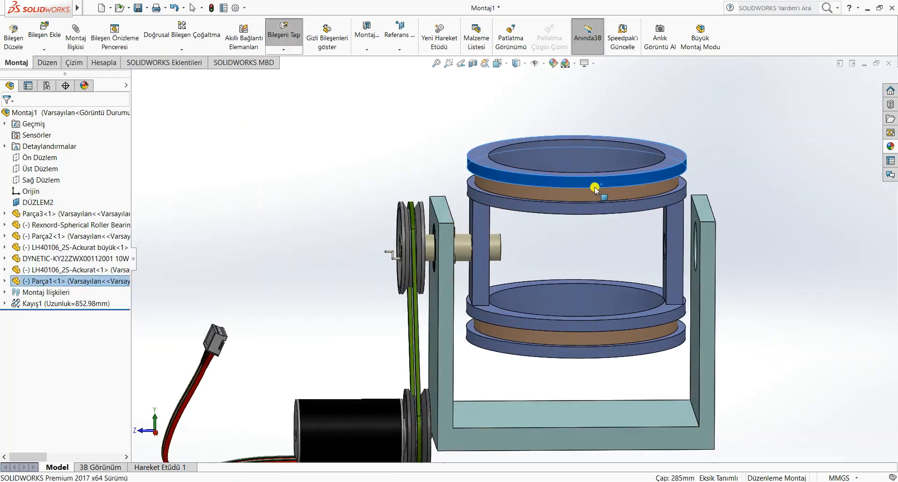
- Mate the Ön Düzlem of Parça1 coincident with the assembly plane DÜZLEM2 to centre it between the bracket arms
{"action": "left_click", "coordinate": [5, 281]}
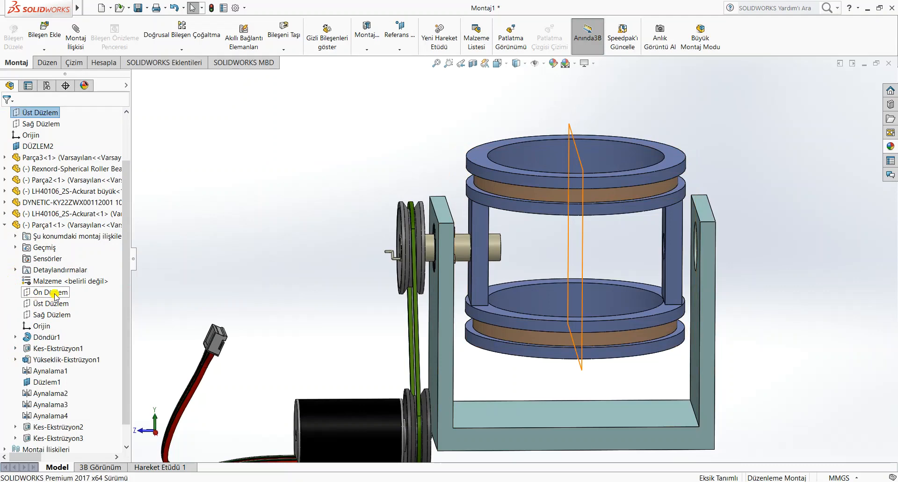
{"action": "left_click", "coordinate": [54, 293]}
{"action": "left_click", "coordinate": [35, 146], "text": "ctrl"}
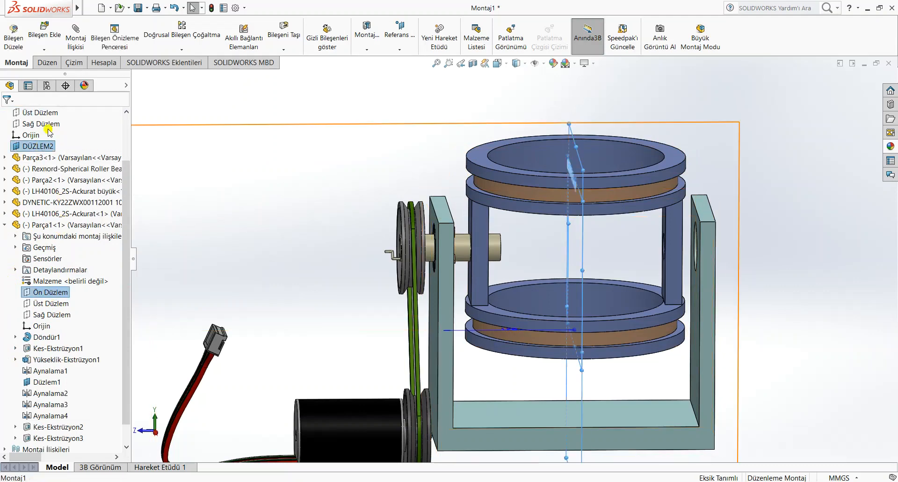
{"action": "left_click", "coordinate": [75, 39]}
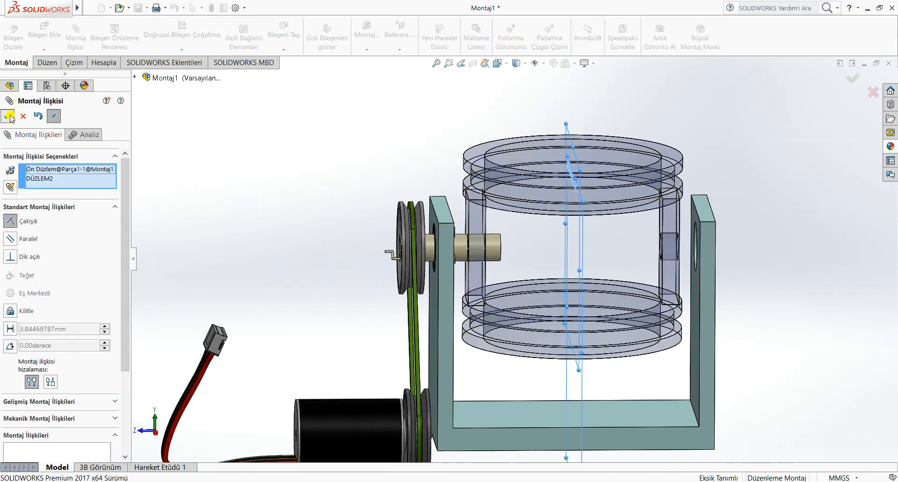
{"action": "left_click", "coordinate": [9, 116]}
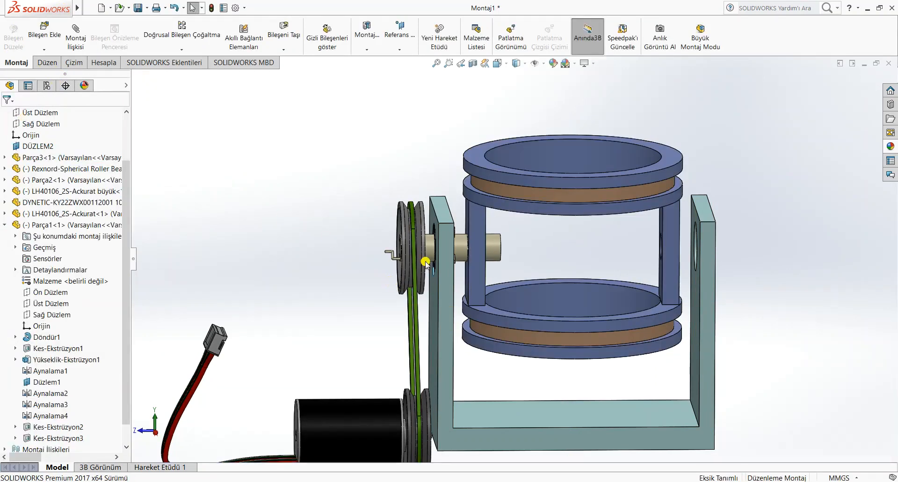
- Circular-pattern the hollow shaft Parça2 about the upper ring's inner face with 2 equally spaced instances over 360 degrees
{"action": "left_click", "coordinate": [463, 254]}
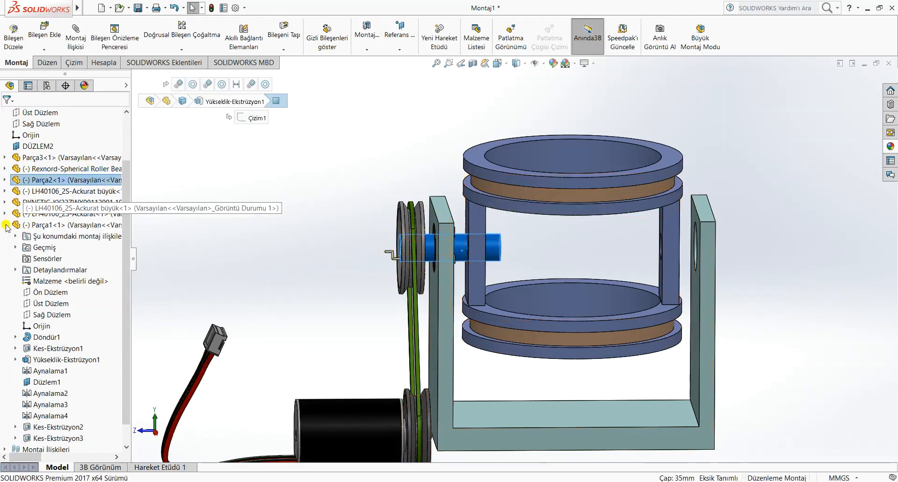
{"action": "left_click", "coordinate": [197, 247]}
{"action": "left_click", "coordinate": [93, 236]}
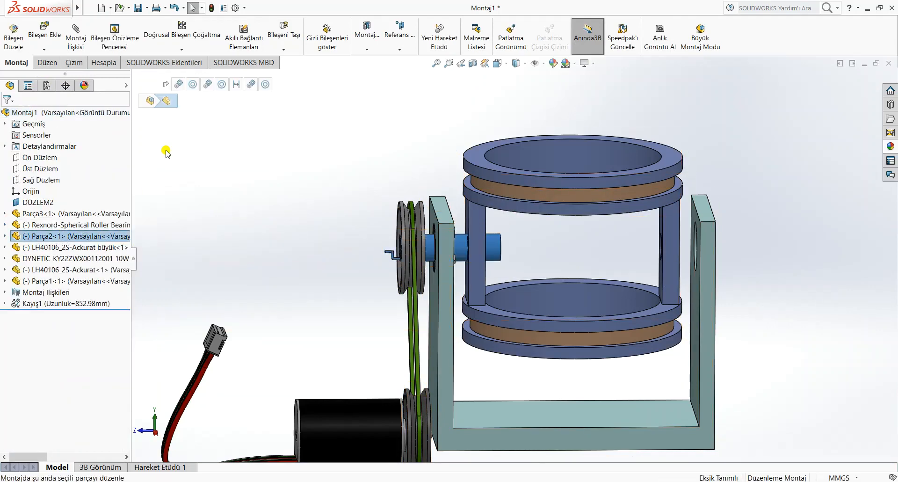
{"action": "left_click", "coordinate": [190, 49]}
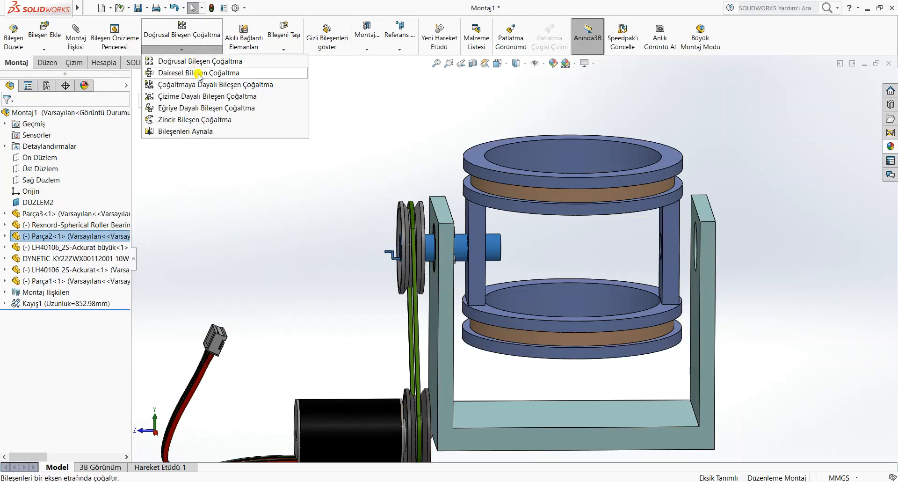
{"action": "left_click", "coordinate": [201, 73]}
{"action": "left_click", "coordinate": [549, 156]}
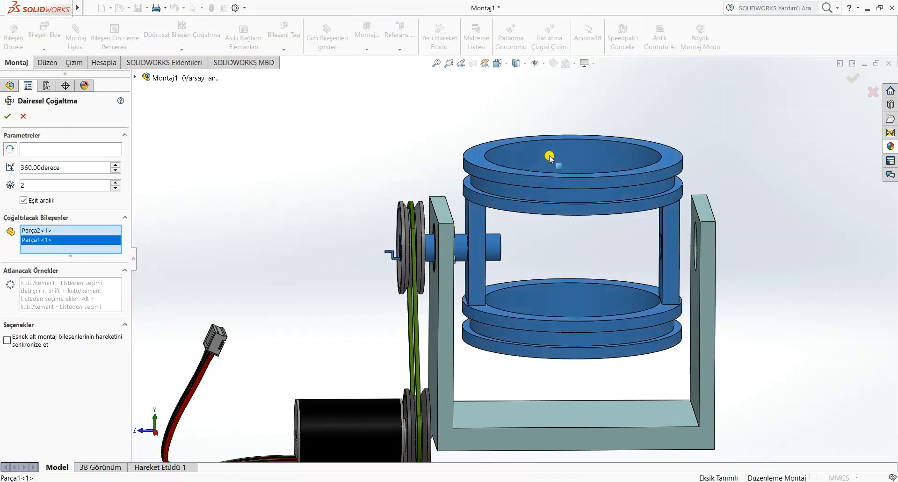
{"action": "right_click", "coordinate": [47, 240]}
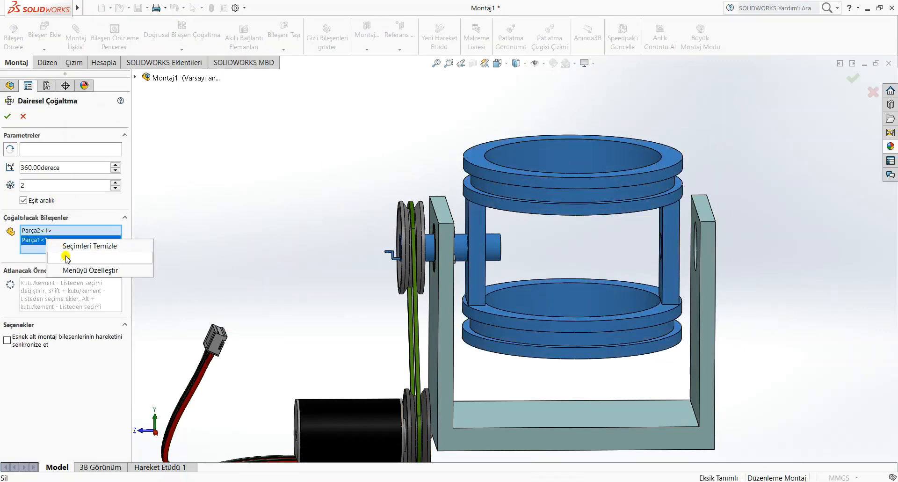
{"action": "left_click", "coordinate": [63, 250]}
{"action": "left_click", "coordinate": [48, 149]}
{"action": "left_click", "coordinate": [542, 150]}
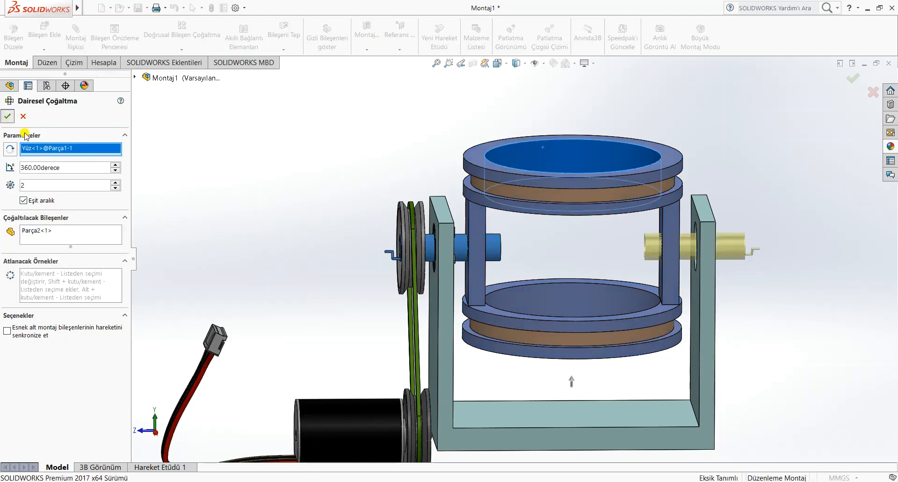
{"action": "left_click", "coordinate": [307, 234]}
{"action": "scroll", "coordinate": [321, 346], "scroll_direction": "up", "scroll_amount": 1}
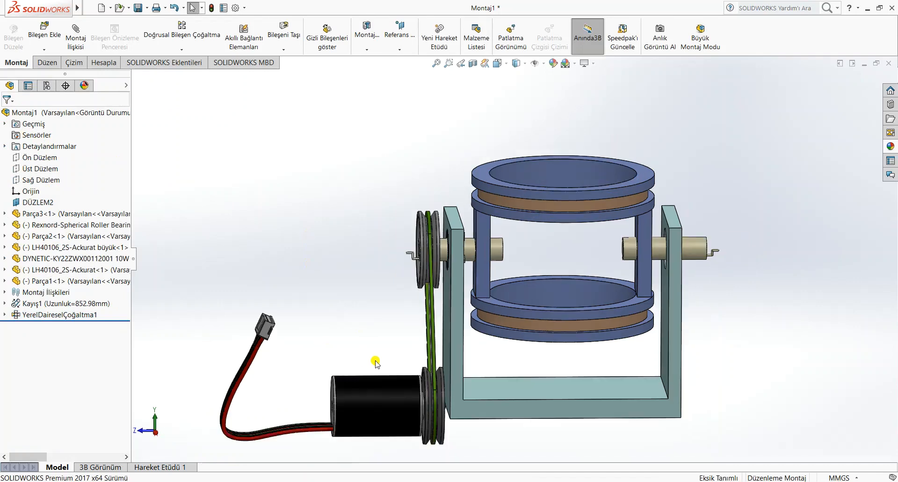
- Mirror the belt, both LH40106_2S-Ackurat wheels, the DYNETIC motor, hollow shaft Parça2 and the Rexnord bearing about DÜZLEM2
{"action": "mouse_move", "coordinate": [54, 317]}
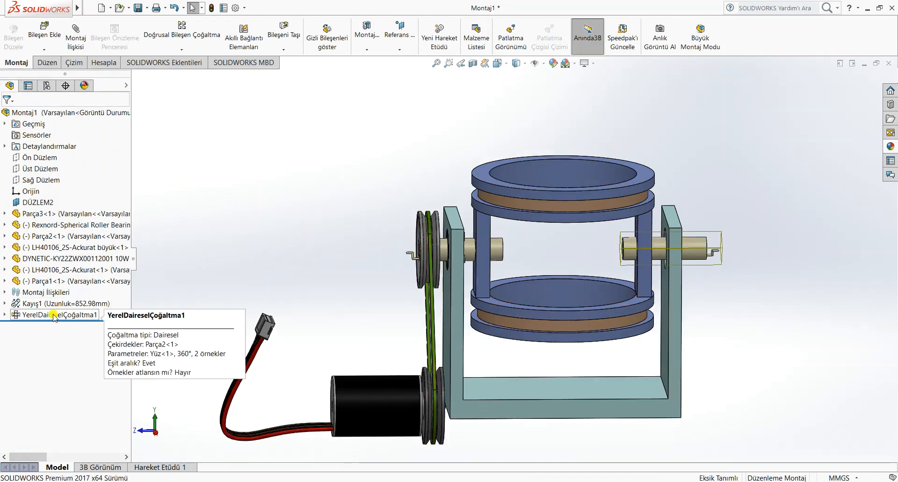
{"action": "left_click", "coordinate": [5, 303]}
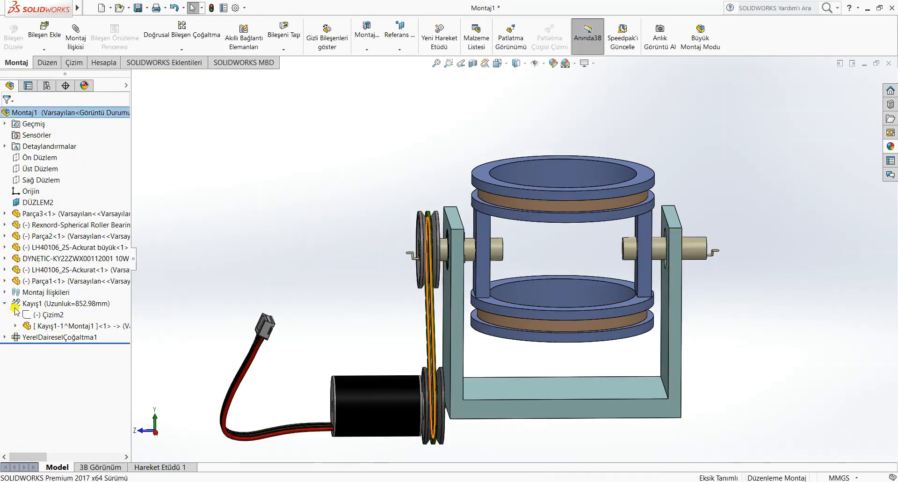
{"action": "left_click", "coordinate": [50, 326]}
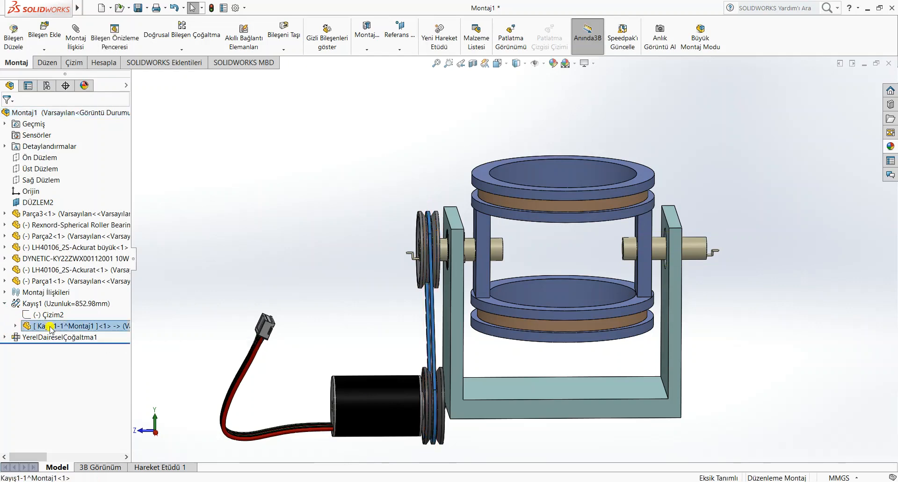
{"action": "left_click", "coordinate": [44, 271], "text": "ctrl"}
{"action": "left_click", "coordinate": [47, 259], "text": "ctrl"}
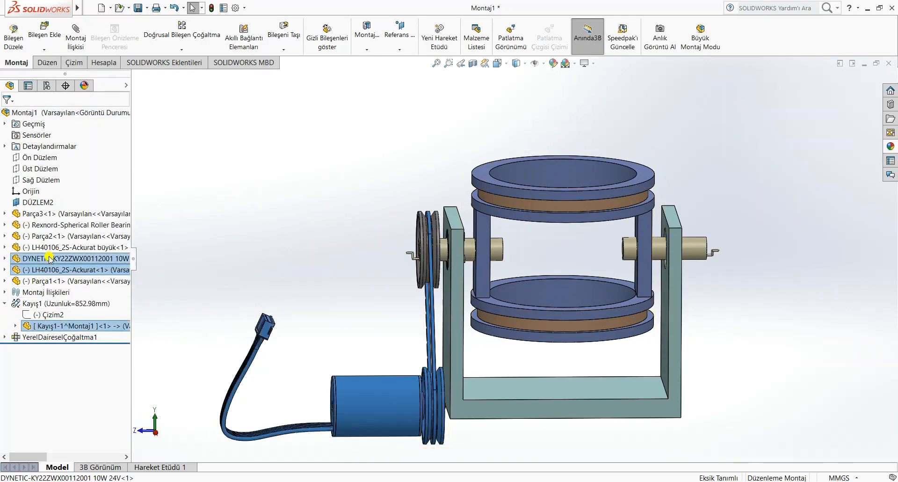
{"action": "left_click", "coordinate": [50, 247], "text": "ctrl"}
{"action": "left_click", "coordinate": [58, 236], "text": "ctrl"}
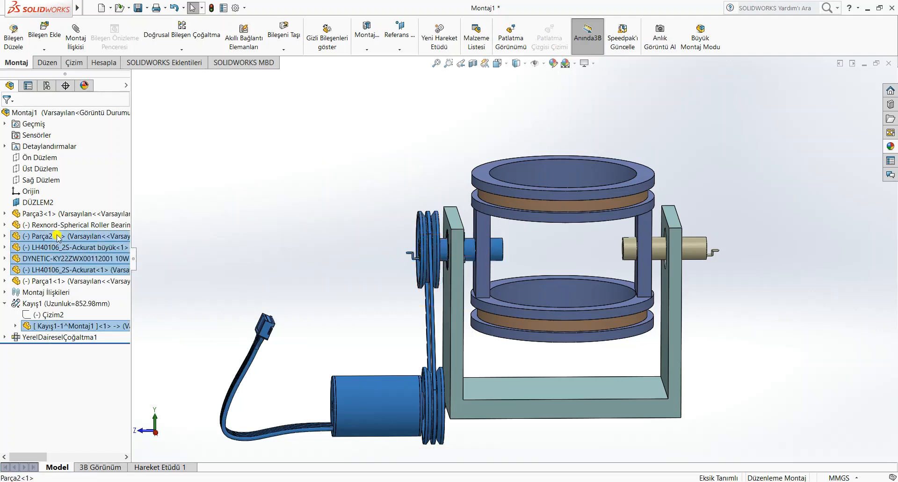
{"action": "left_click", "coordinate": [57, 227], "text": "ctrl"}
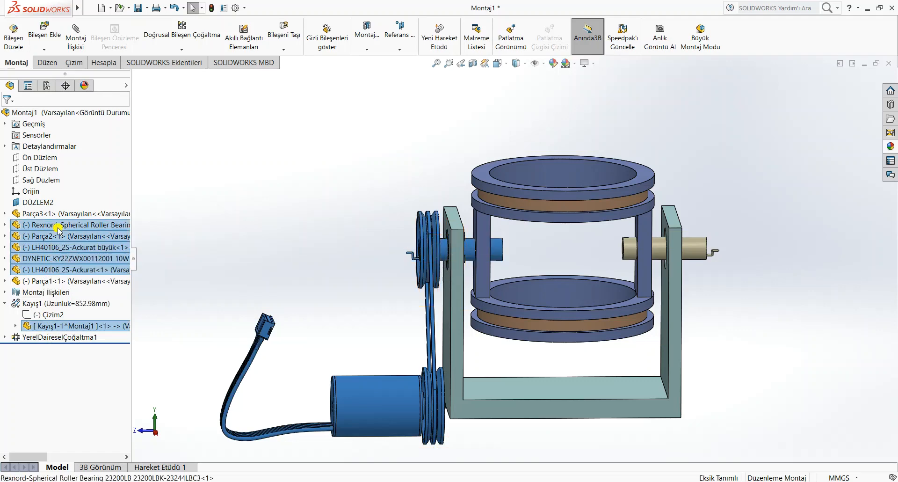
{"action": "left_click", "coordinate": [51, 214], "text": "ctrl"}
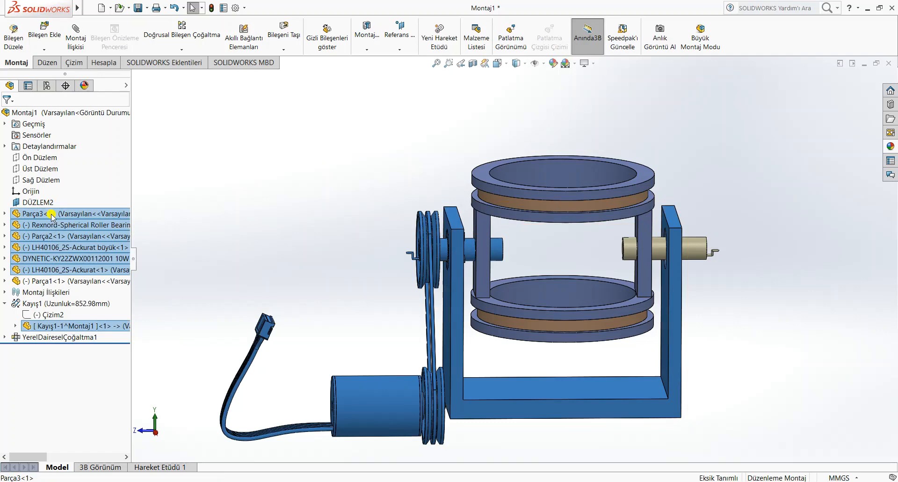
{"action": "left_click", "coordinate": [52, 215], "text": "ctrl"}
{"action": "left_click", "coordinate": [182, 50]}
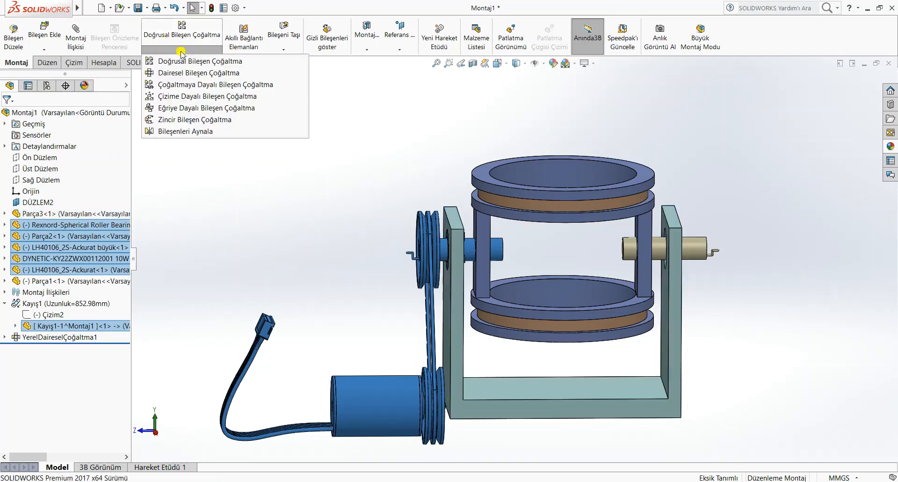
{"action": "left_click", "coordinate": [181, 133]}
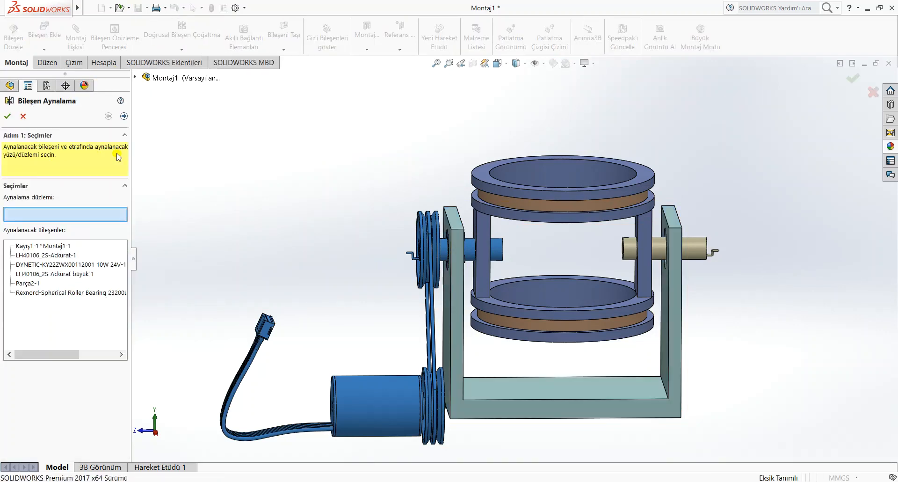
{"action": "left_click", "coordinate": [159, 78]}
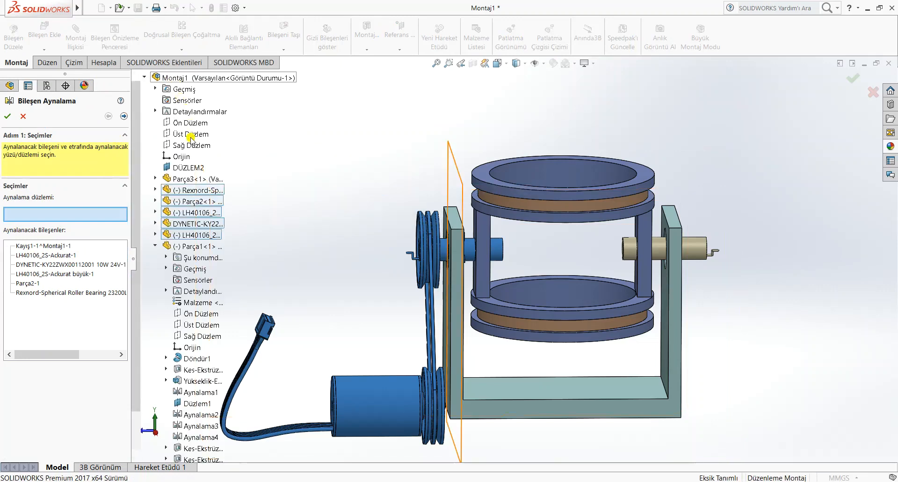
{"action": "left_click", "coordinate": [181, 168]}
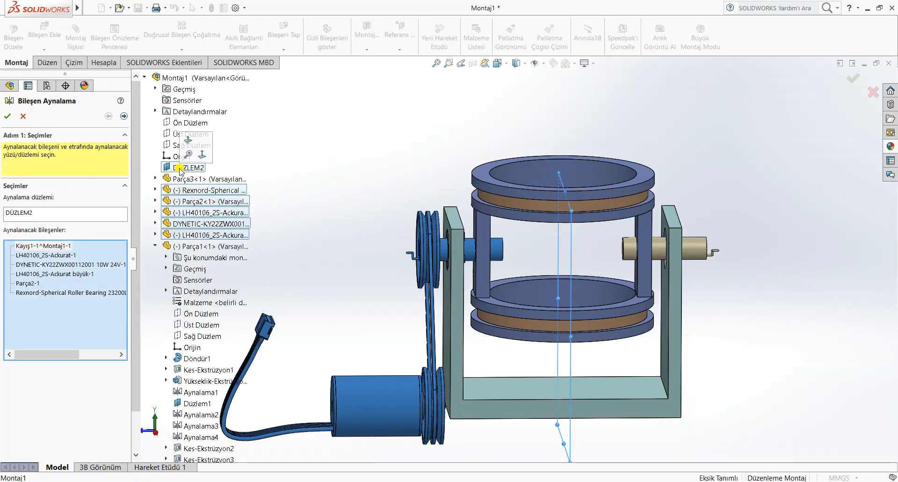
{"action": "left_click", "coordinate": [7, 117]}
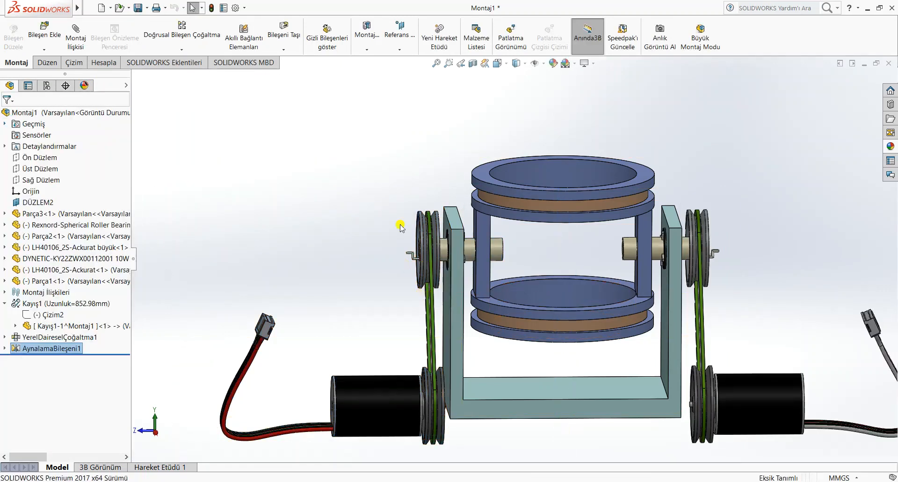
- Save the Montaj1 assembly together with all its modified referenced parts
{"action": "key", "text": "f"}
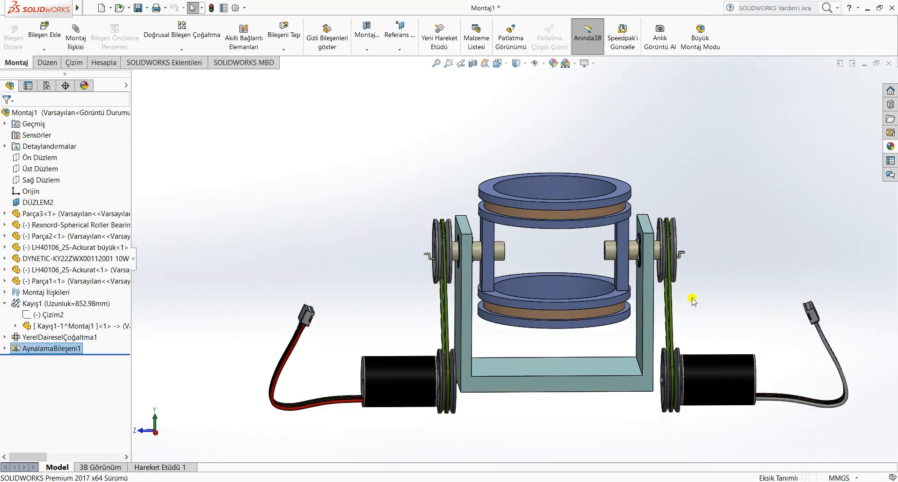
{"action": "scroll", "coordinate": [482, 310], "scroll_direction": "down", "scroll_amount": 3}
{"action": "left_click", "coordinate": [259, 320]}
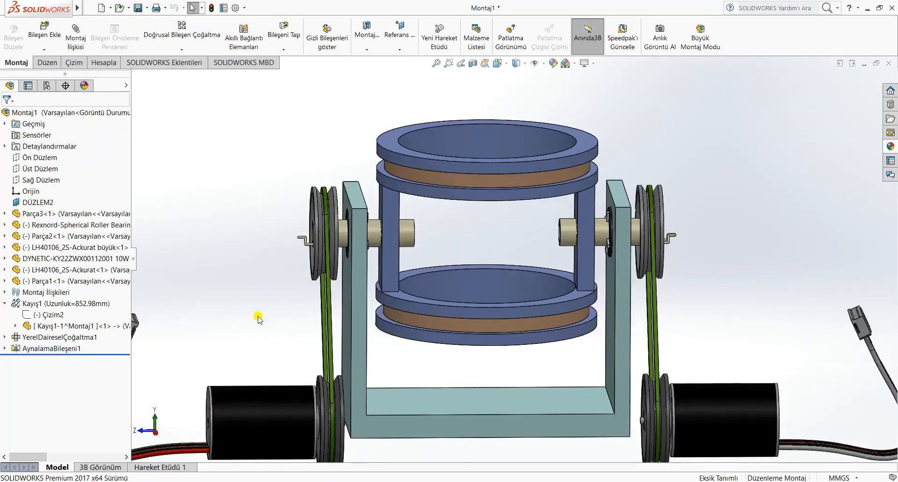
{"action": "left_click", "coordinate": [5, 303]}
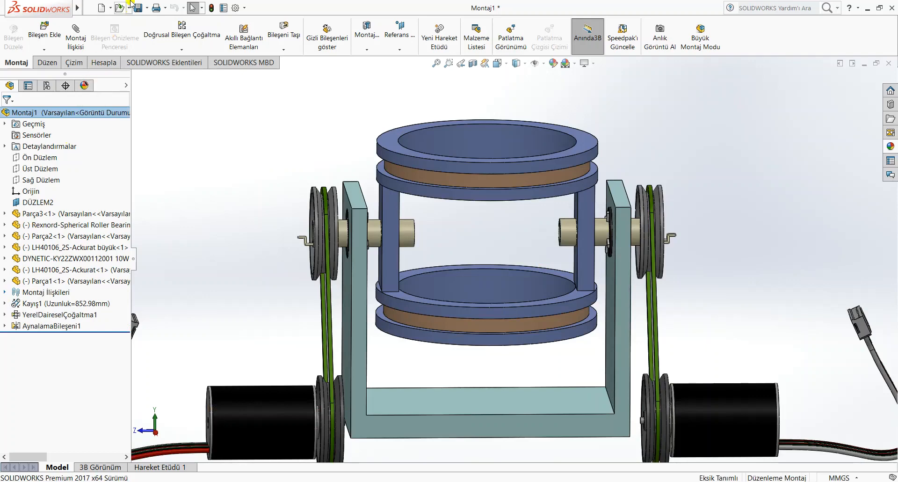
{"action": "left_click", "coordinate": [138, 9]}
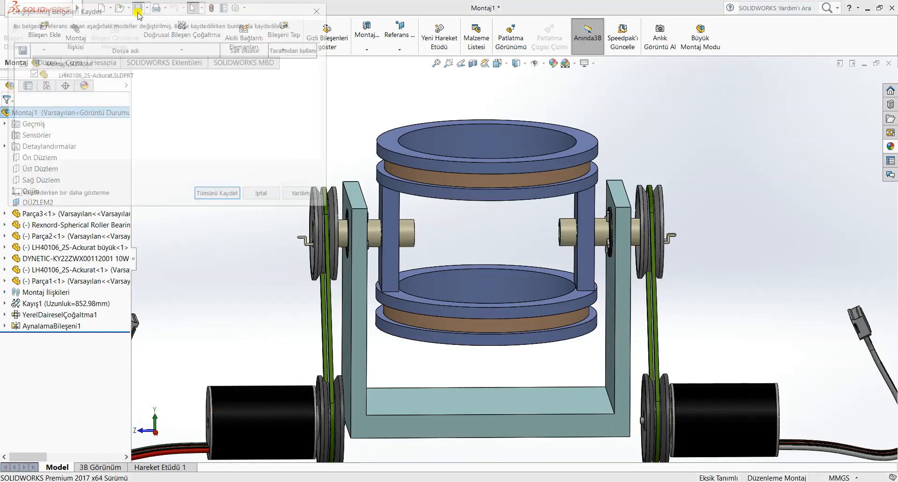
{"action": "left_click", "coordinate": [216, 196]}
- Turn the hollow shaft inside the large wheel to test how the ring frame moves with it
{"action": "middle_click_drag", "start_coordinate": [232, 241], "coordinate": [320, 246]}
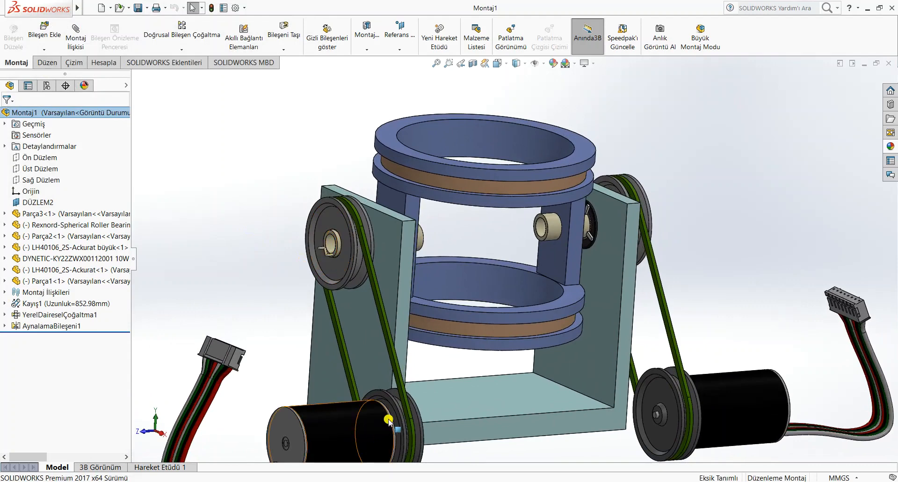
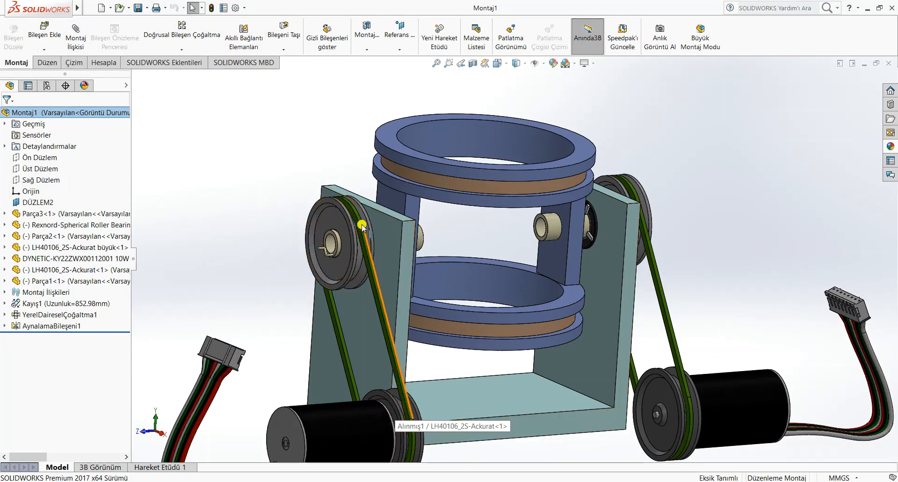
{"action": "mouse_move", "coordinate": [321, 248]}
{"action": "left_mouse_down"}
{"action": "mouse_move", "coordinate": [326, 260]}
{"action": "mouse_move", "coordinate": [323, 205]}
{"action": "mouse_move", "coordinate": [344, 237]}
{"action": "mouse_move", "coordinate": [328, 275]}
{"action": "mouse_move", "coordinate": [305, 234]}
{"action": "mouse_move", "coordinate": [332, 236]}
{"action": "mouse_move", "coordinate": [323, 275]}
{"action": "mouse_move", "coordinate": [315, 245]}
{"action": "mouse_move", "coordinate": [327, 254]}
{"action": "mouse_move", "coordinate": [324, 226]}
{"action": "mouse_move", "coordinate": [334, 255]}
{"action": "mouse_move", "coordinate": [325, 269]}
{"action": "mouse_move", "coordinate": [329, 229]}
{"action": "mouse_move", "coordinate": [335, 260]}
{"action": "left_mouse_up"}
{"action": "key", "text": "Escape"}
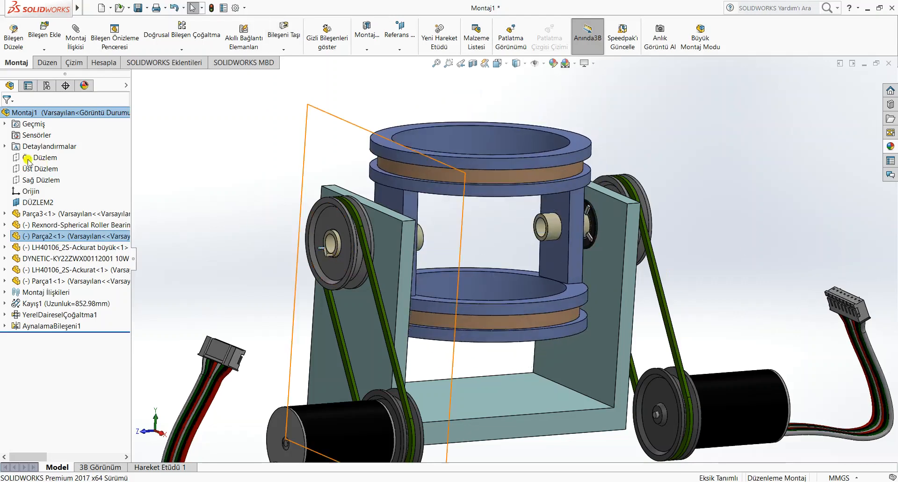
- Insert the part Parça5 from the HAFTA13 folder and place it between the bracket arms
{"action": "left_click", "coordinate": [54, 35]}
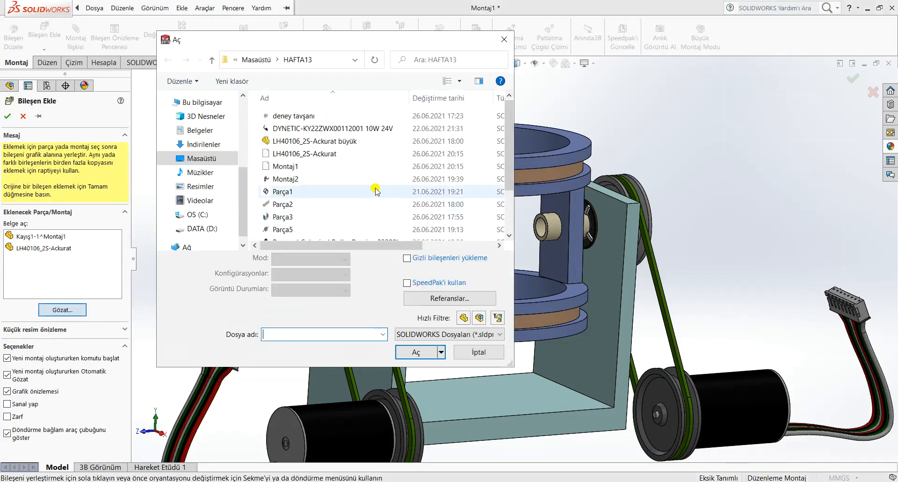
{"action": "scroll", "coordinate": [334, 202], "scroll_direction": "down", "scroll_amount": 1}
{"action": "left_click", "coordinate": [334, 201]}
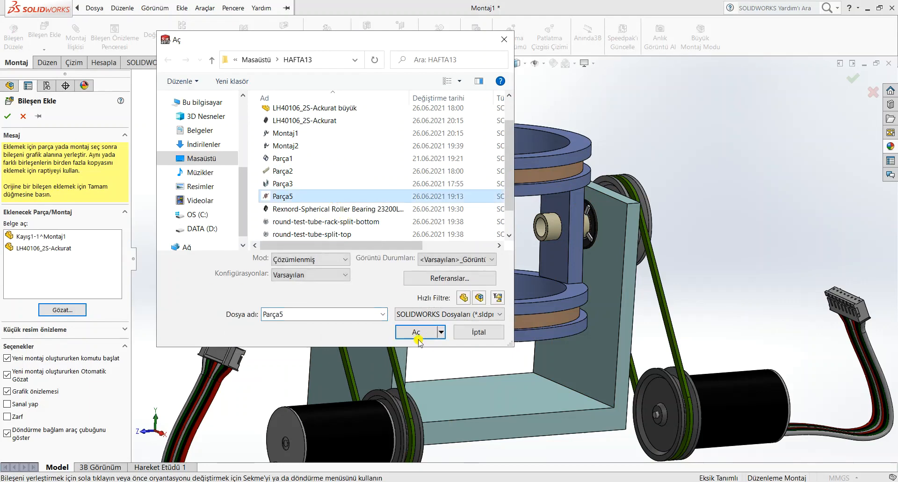
{"action": "left_click", "coordinate": [416, 352]}
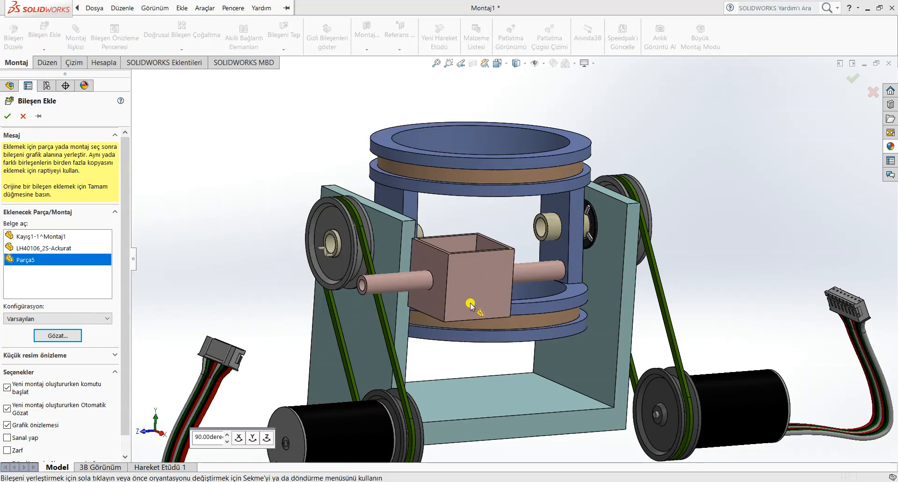
{"action": "left_click", "coordinate": [499, 240]}
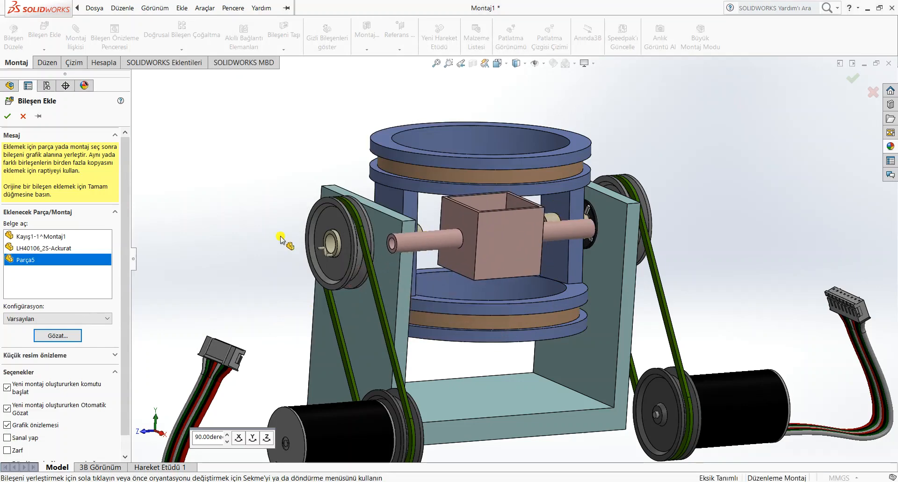
- Add a concentric mate between Parça5's cylindrical shaft and the bore of hollow shaft Parça2
{"action": "scroll", "coordinate": [468, 255], "scroll_direction": "down", "scroll_amount": 5}
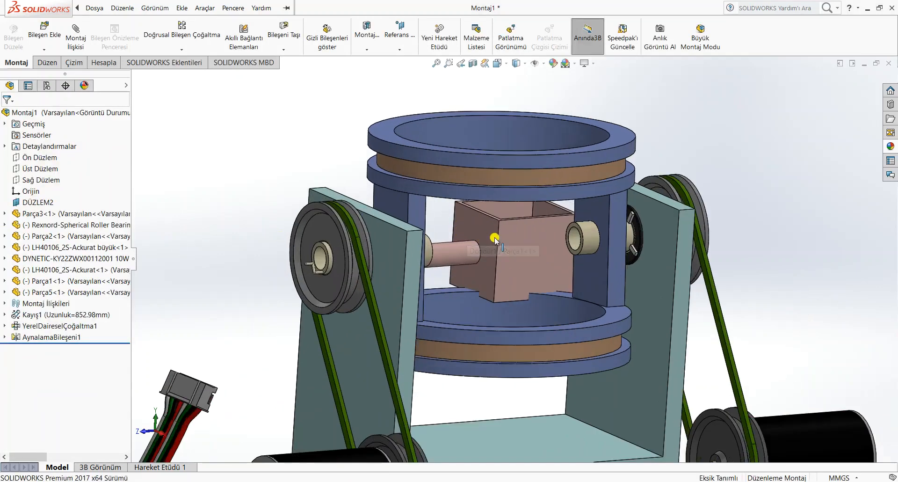
{"action": "left_click", "coordinate": [428, 269]}
{"action": "scroll", "coordinate": [778, 267], "scroll_direction": "up", "scroll_amount": 3}
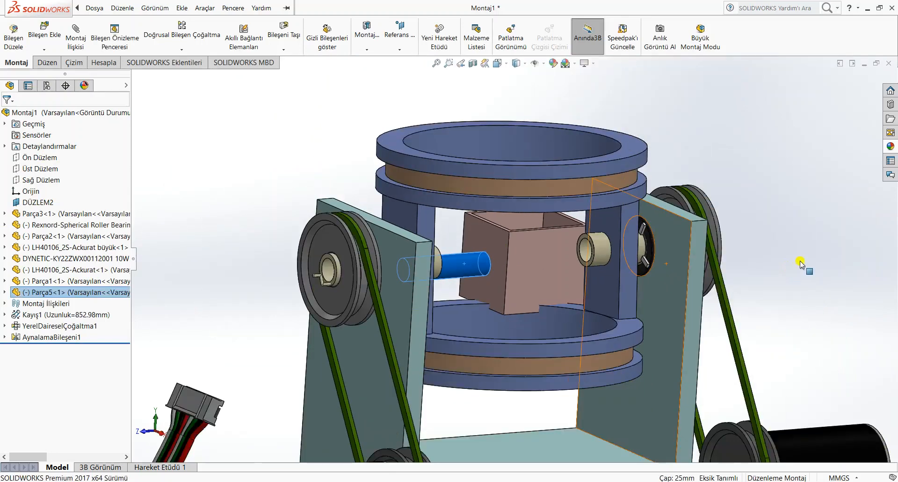
{"action": "middle_click_drag", "start_coordinate": [746, 261], "coordinate": [458, 279]}
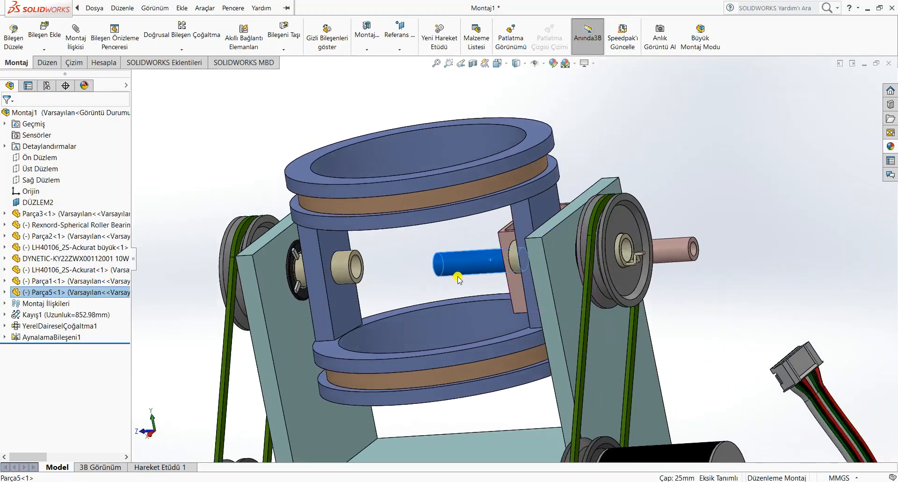
{"action": "left_click", "coordinate": [357, 264], "text": "ctrl"}
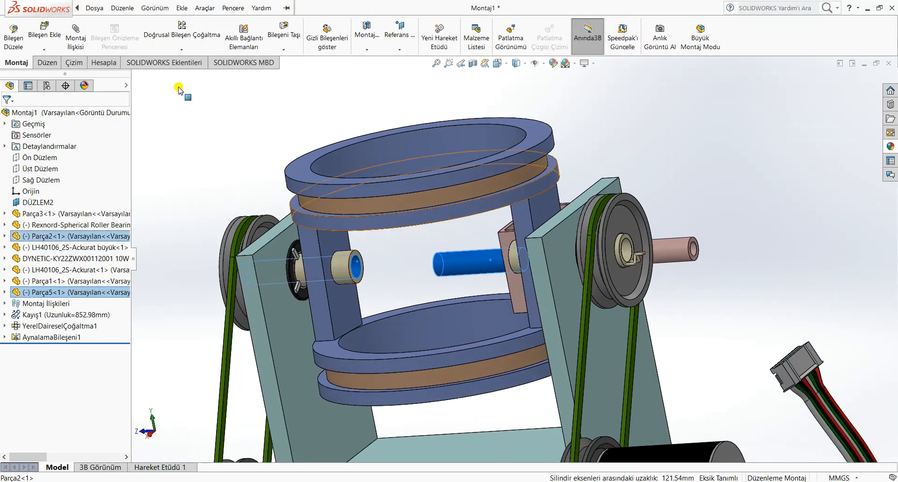
{"action": "left_click", "coordinate": [75, 37]}
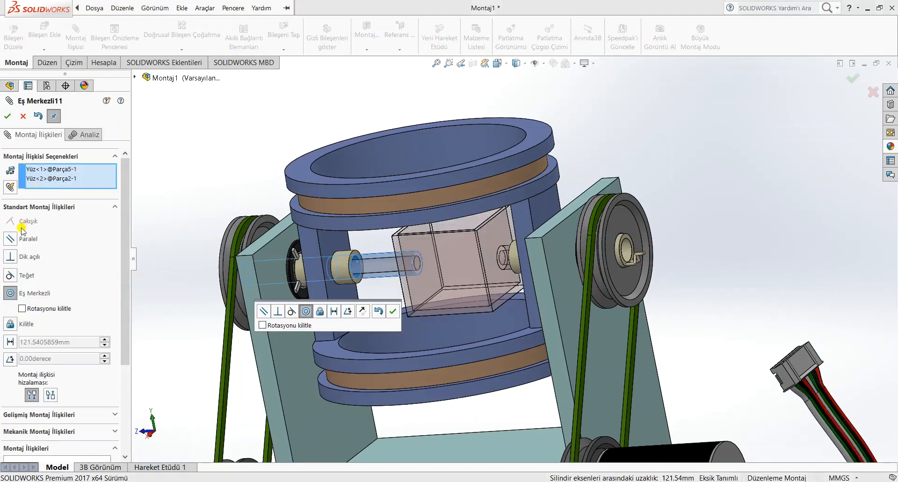
{"action": "left_click", "coordinate": [7, 116]}
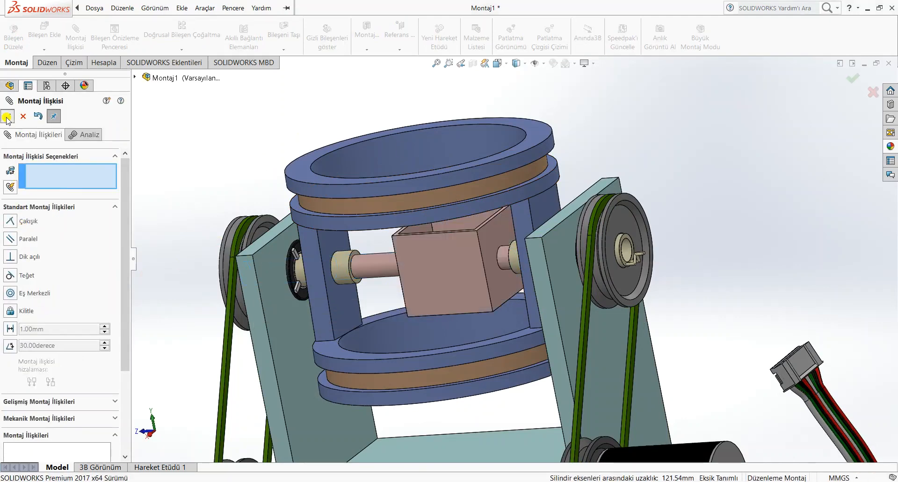
{"action": "left_click", "coordinate": [7, 117]}
- Add a parallel mate between the underside of Parça5's box and the inner base face of bracket Parça3
{"action": "middle_click_drag", "start_coordinate": [479, 302], "coordinate": [445, 371]}
{"action": "left_click", "coordinate": [449, 372]}
{"action": "scroll", "coordinate": [548, 392], "scroll_direction": "up", "scroll_amount": 5}
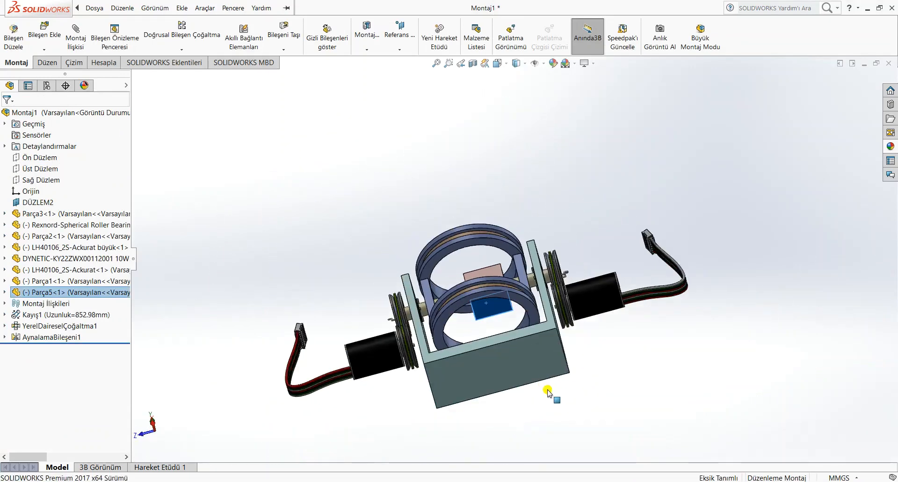
{"action": "middle_click_drag", "start_coordinate": [548, 392], "coordinate": [510, 354]}
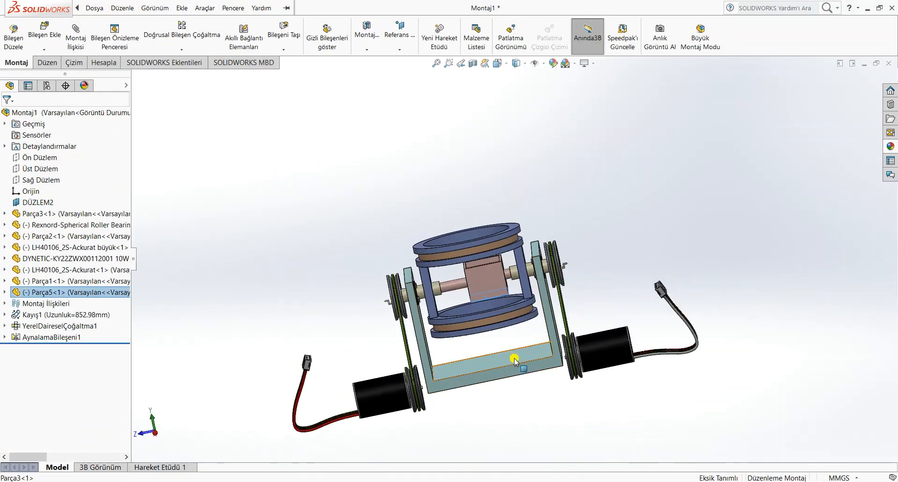
{"action": "left_click", "coordinate": [515, 359], "text": "ctrl"}
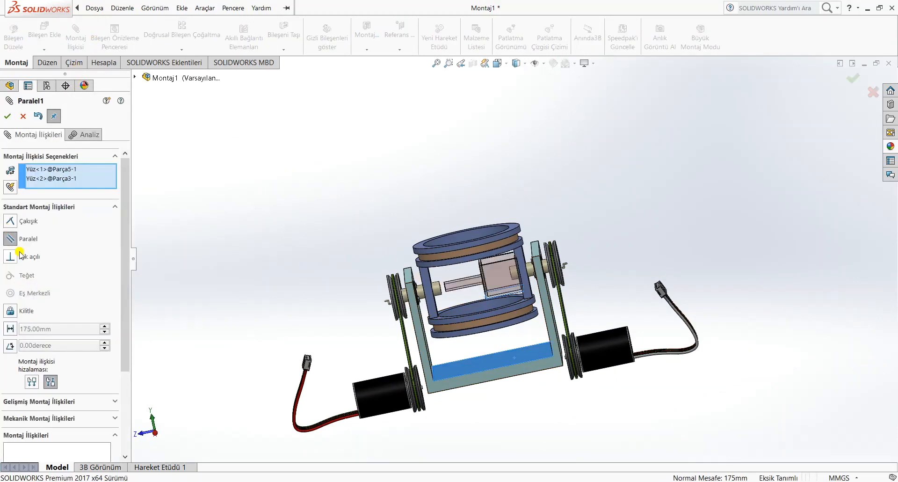
{"action": "left_click", "coordinate": [7, 117]}
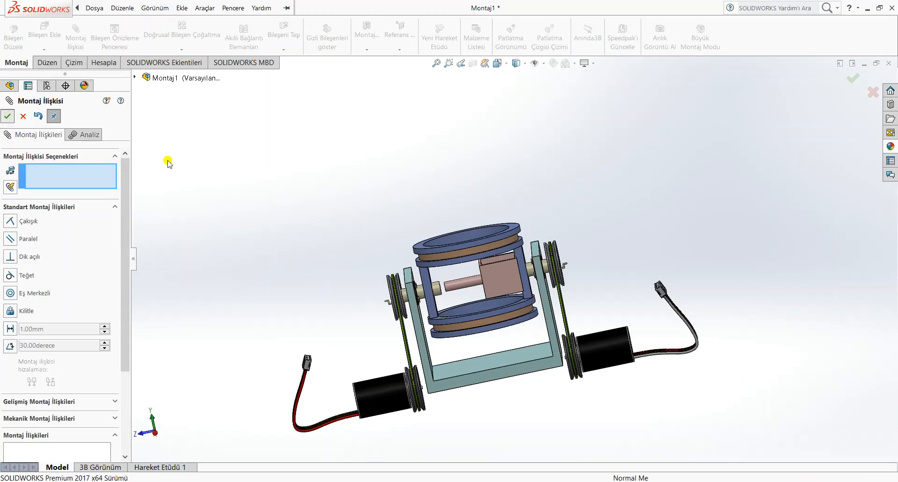
- Slide Parça5 along its shaft axis so the box sits midway between the bracket arms
{"action": "left_click_drag", "start_coordinate": [491, 280], "coordinate": [435, 291]}
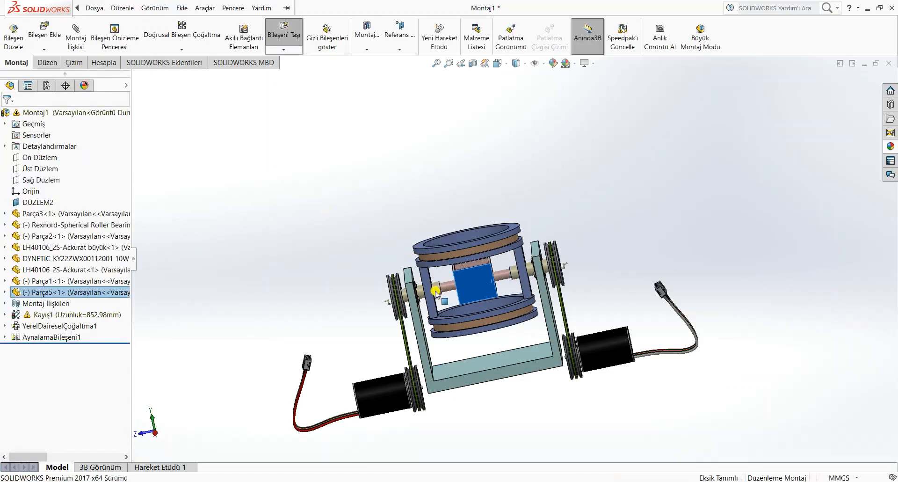
{"action": "scroll", "coordinate": [515, 262], "scroll_direction": "up", "scroll_amount": 3}
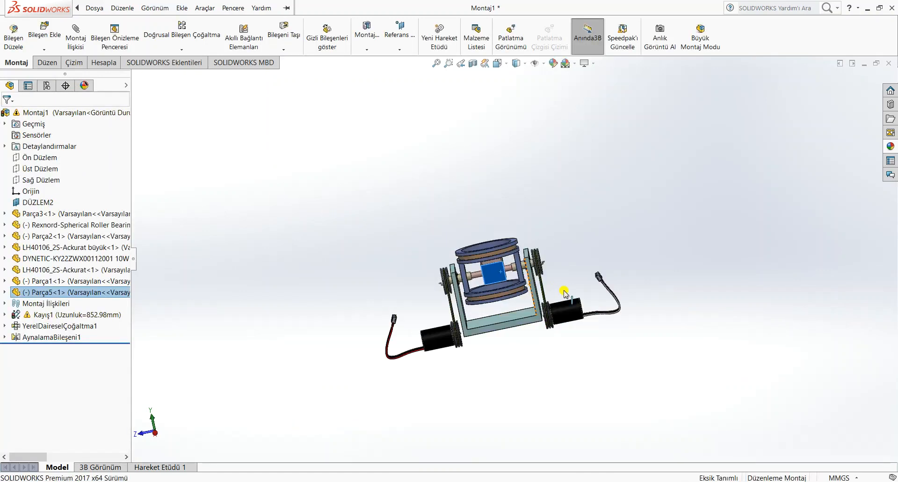
{"action": "scroll", "coordinate": [562, 274], "scroll_direction": "down", "scroll_amount": 10}
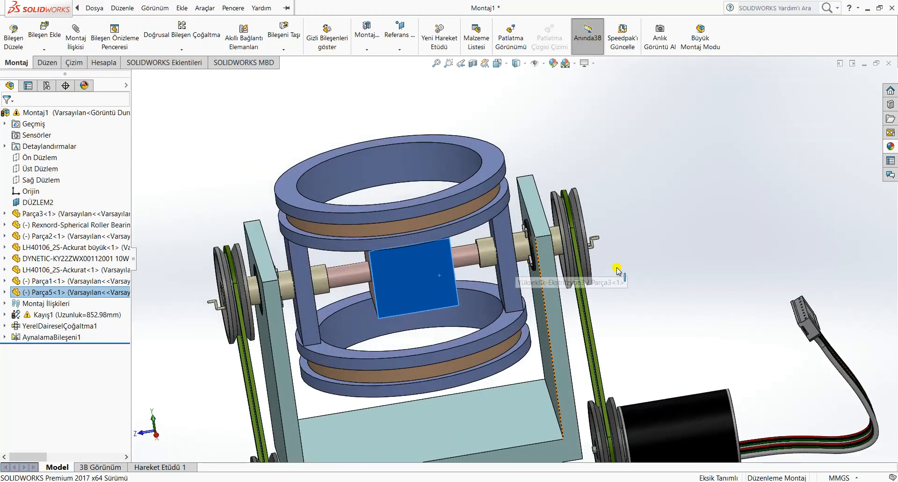
{"action": "left_click", "coordinate": [644, 296]}
{"action": "left_click_drag", "start_coordinate": [396, 267], "coordinate": [394, 275]}
{"action": "left_click", "coordinate": [688, 305]}
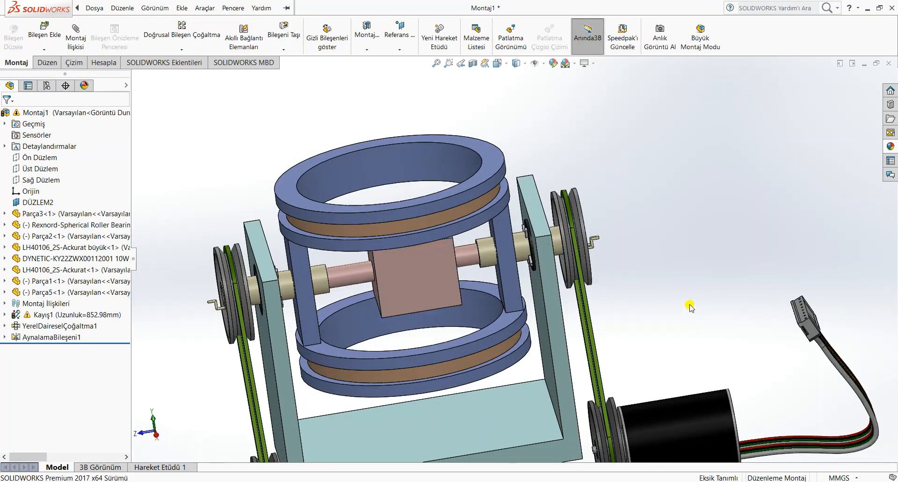
- Tilt the double-ring frame slightly about the shaft axis, exposing the open top of the box
{"action": "middle_click_drag", "start_coordinate": [687, 305], "coordinate": [675, 331]}
{"action": "scroll", "coordinate": [632, 298], "scroll_direction": "up", "scroll_amount": 5}
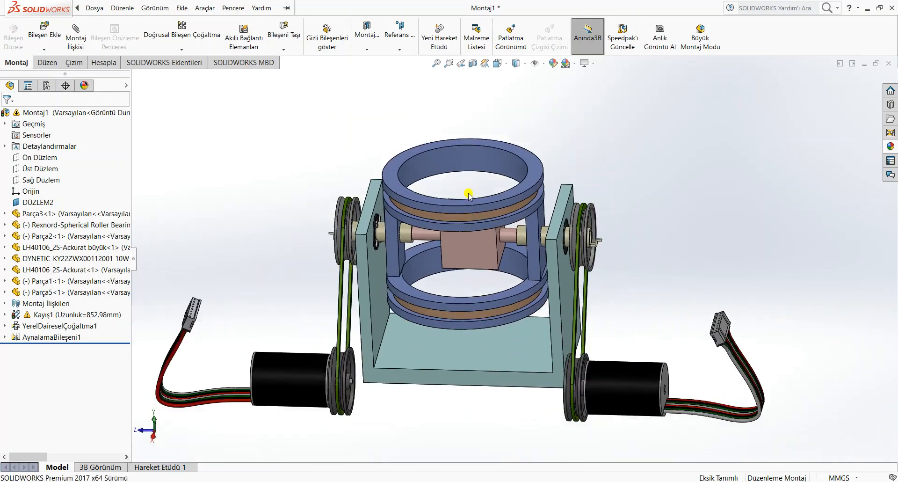
{"action": "left_click_drag", "start_coordinate": [470, 206], "coordinate": [470, 216]}
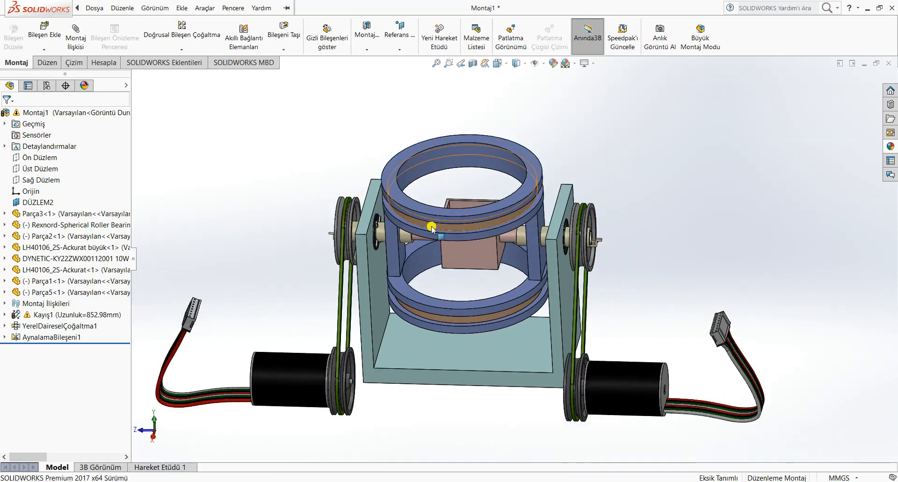
- Insert the part deney tavşanı and place the rabbit inside the open Parça5 box
{"action": "left_click", "coordinate": [54, 35]}
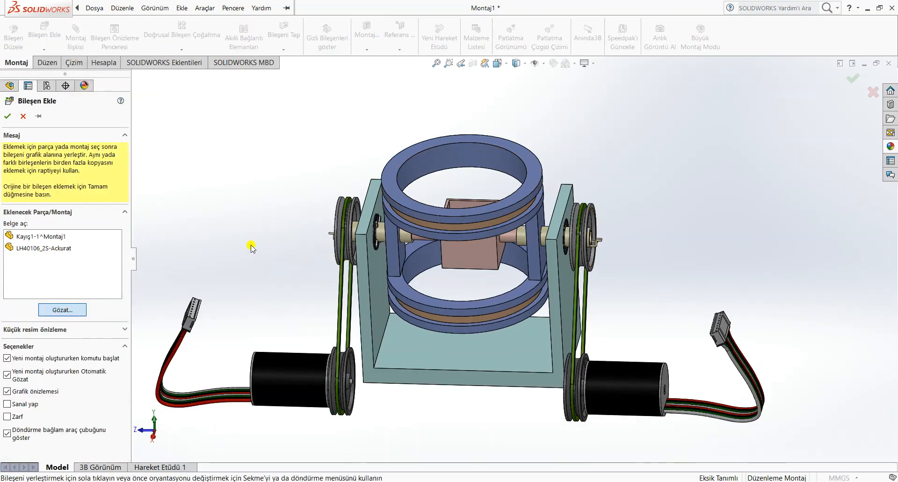
{"action": "left_click", "coordinate": [306, 115]}
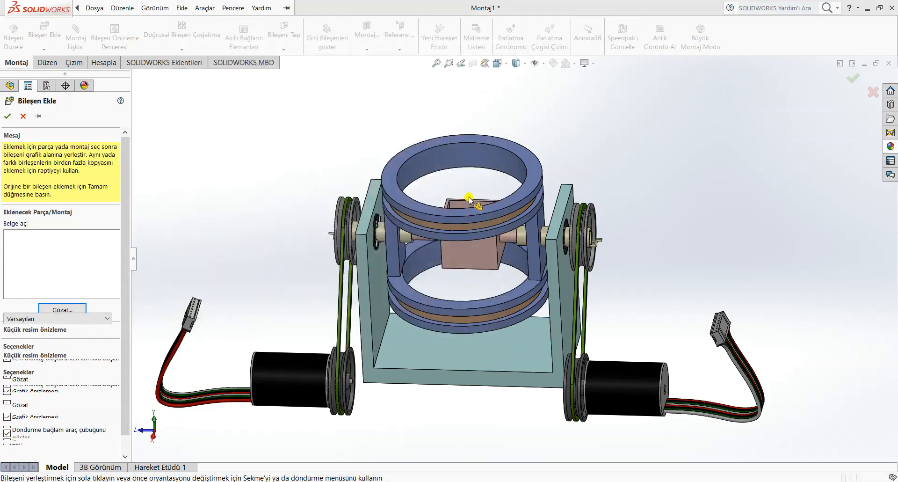
{"action": "scroll", "coordinate": [470, 201], "scroll_direction": "down", "scroll_amount": 2}
{"action": "scroll", "coordinate": [486, 191], "scroll_direction": "down", "scroll_amount": 2}
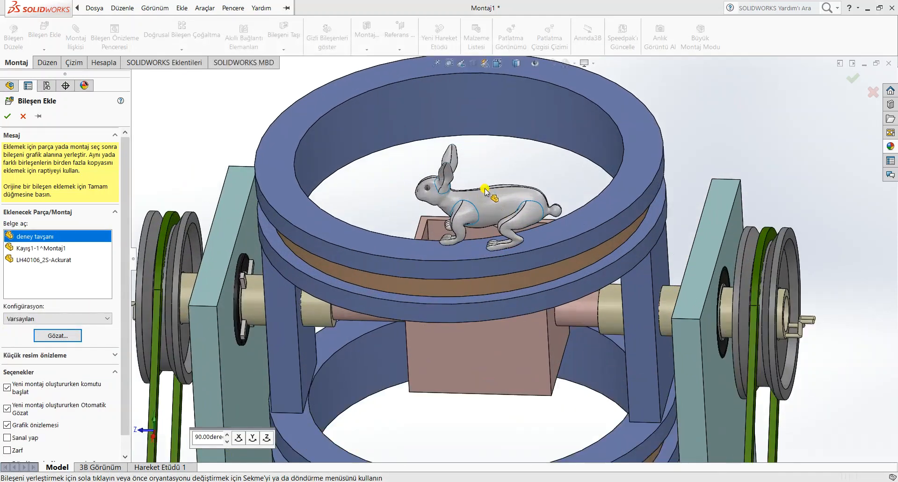
{"action": "middle_click_drag", "start_coordinate": [485, 191], "coordinate": [474, 271]}
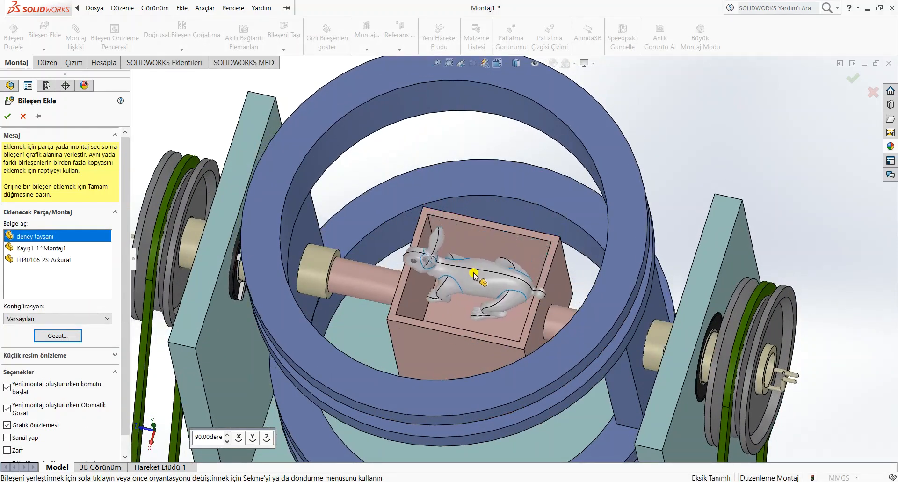
{"action": "left_click", "coordinate": [470, 271]}
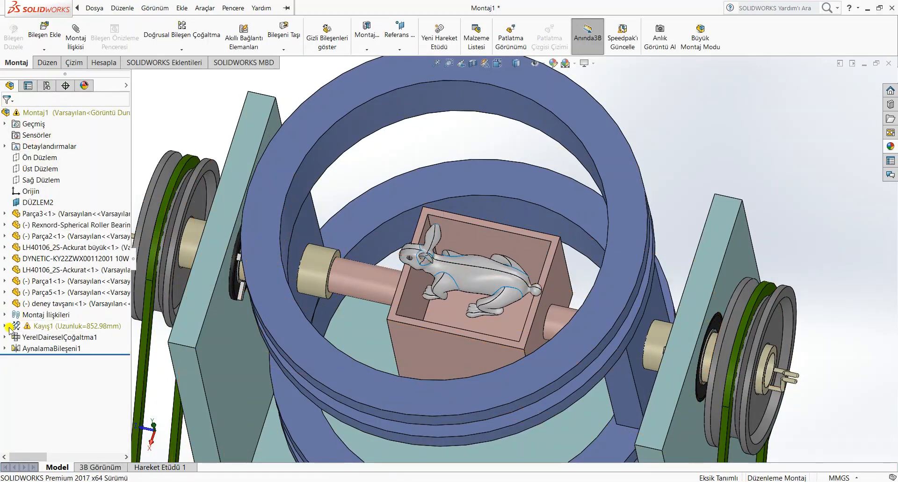
- Inspect the belt feature Kayış1 and read its warning
{"action": "left_click", "coordinate": [5, 325]}
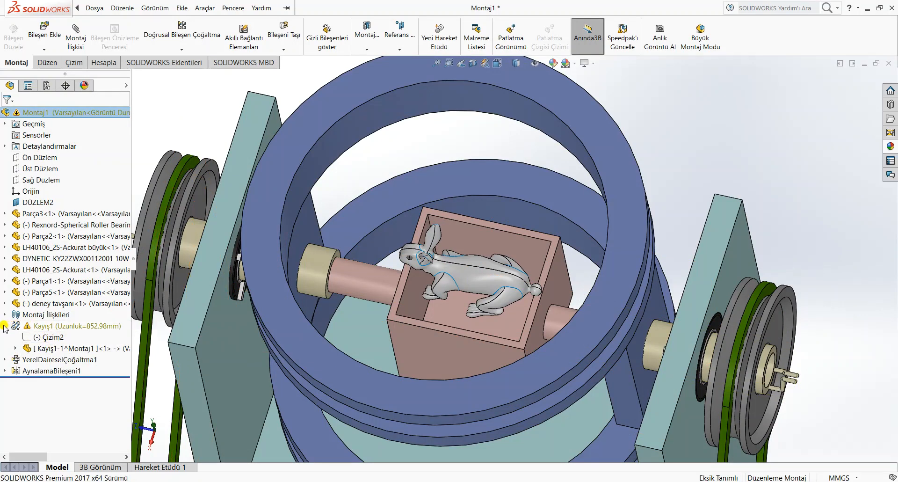
{"action": "mouse_move", "coordinate": [35, 327]}
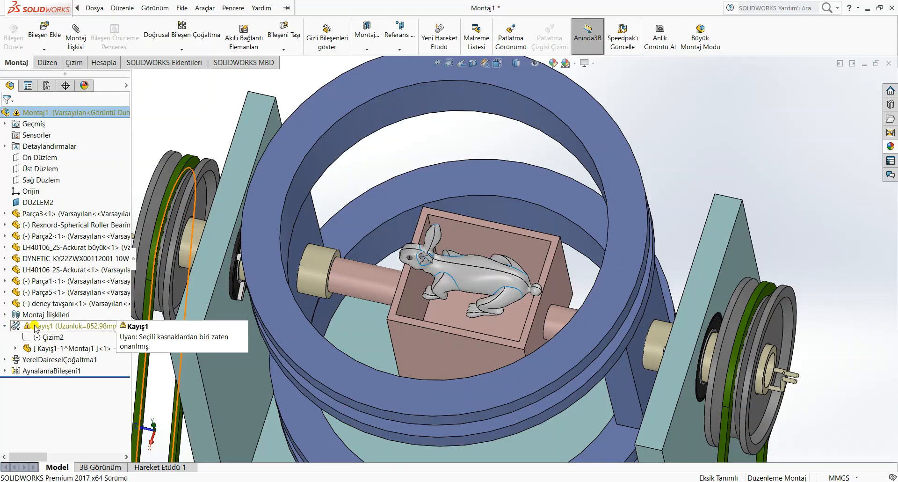
{"action": "left_click", "coordinate": [5, 326]}
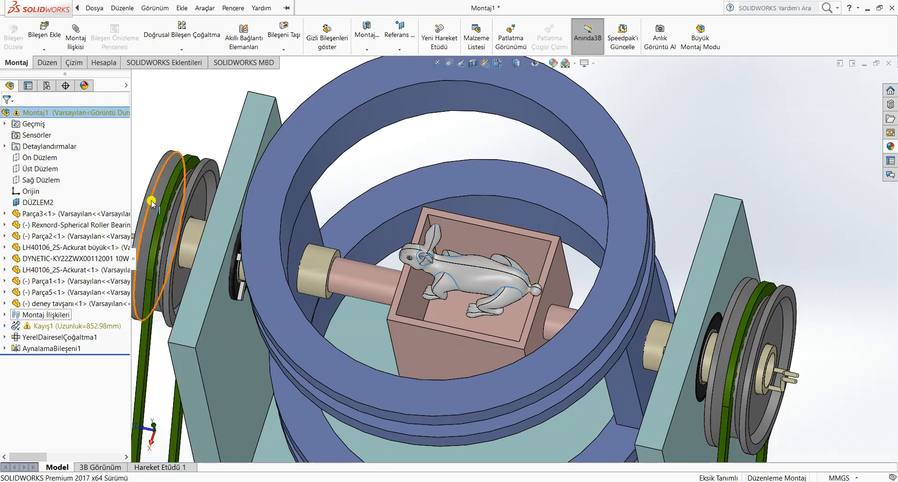
{"action": "scroll", "coordinate": [469, 332], "scroll_direction": "up", "scroll_amount": 2}
{"action": "scroll", "coordinate": [469, 333], "scroll_direction": "down", "scroll_amount": 2}
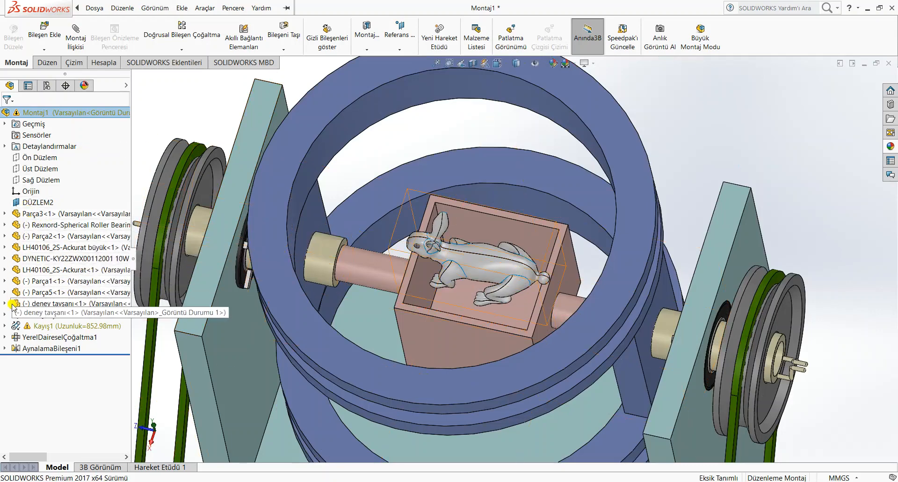
- Add a coincident mate between the Üst Düzlem planes of Parça5 and deney tavşanı
{"action": "left_click", "coordinate": [4, 304]}
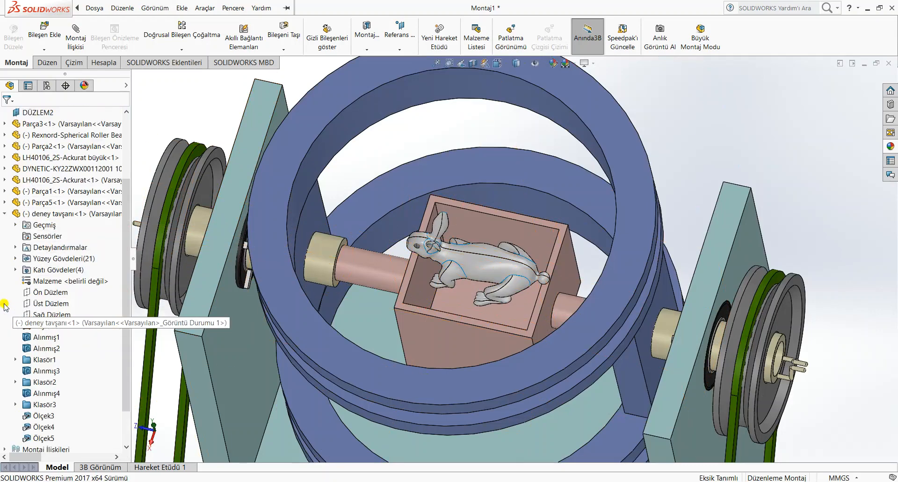
{"action": "left_click", "coordinate": [51, 303]}
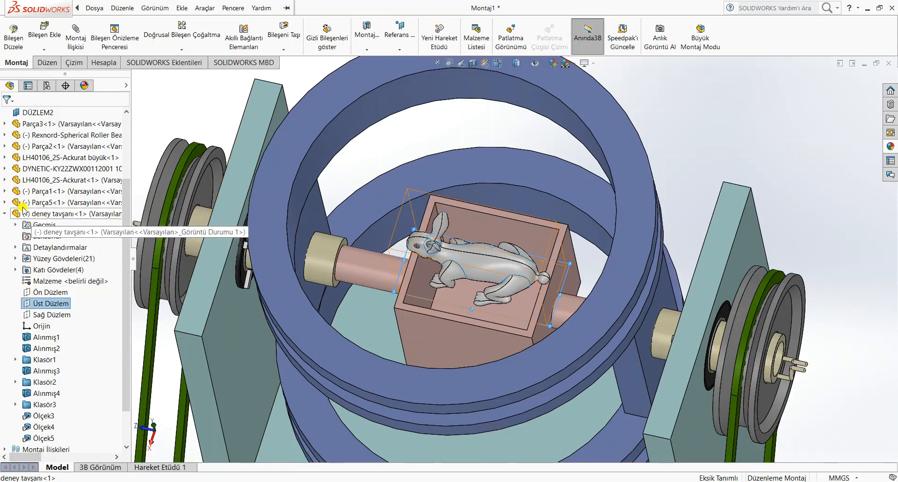
{"action": "left_click", "coordinate": [5, 202]}
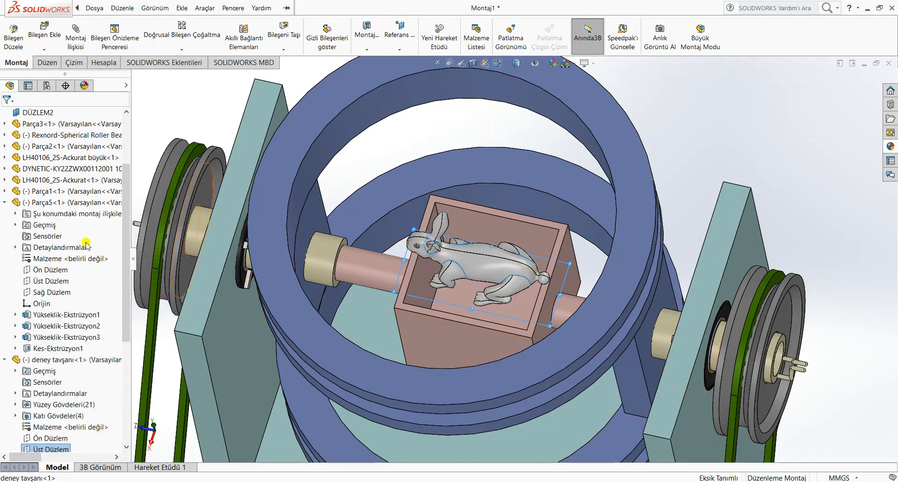
{"action": "left_click", "coordinate": [55, 202]}
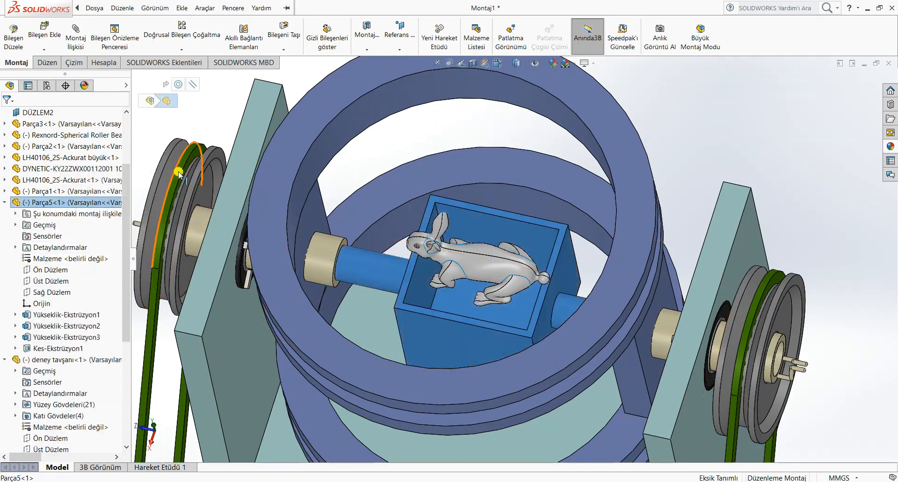
{"action": "left_click", "coordinate": [177, 134]}
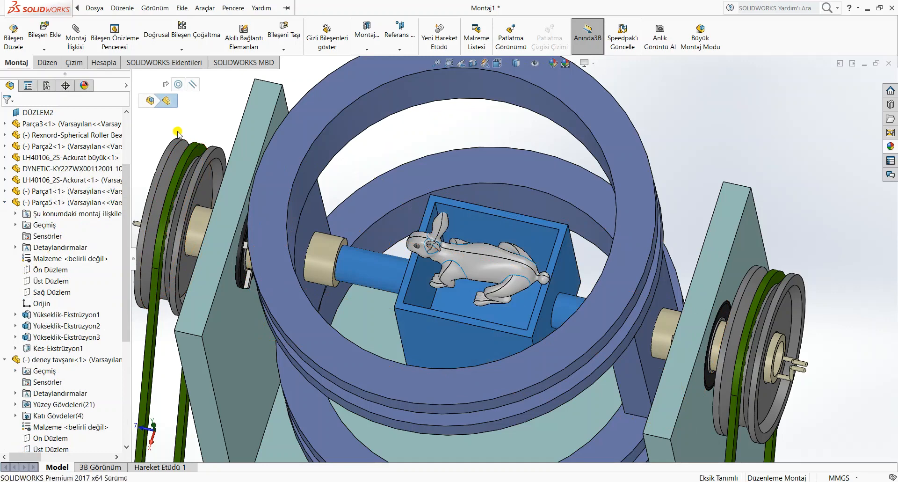
{"action": "left_click", "coordinate": [51, 280]}
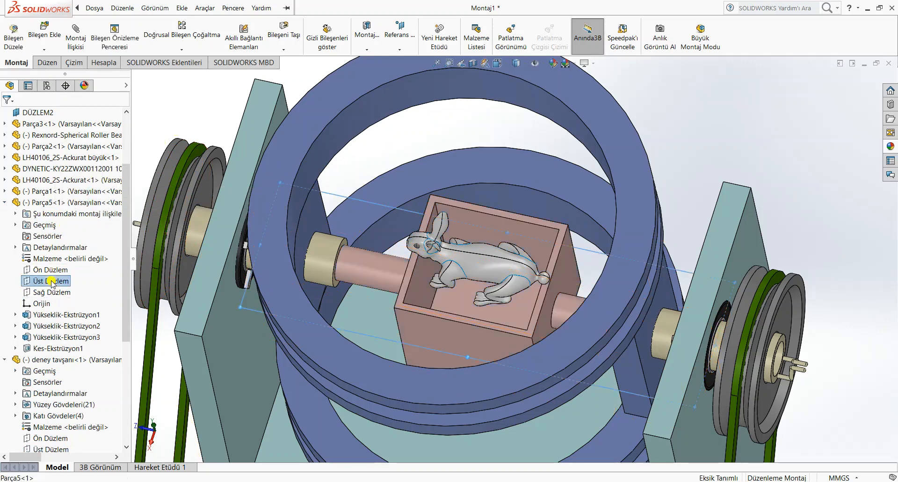
{"action": "left_click", "coordinate": [50, 449], "text": "ctrl"}
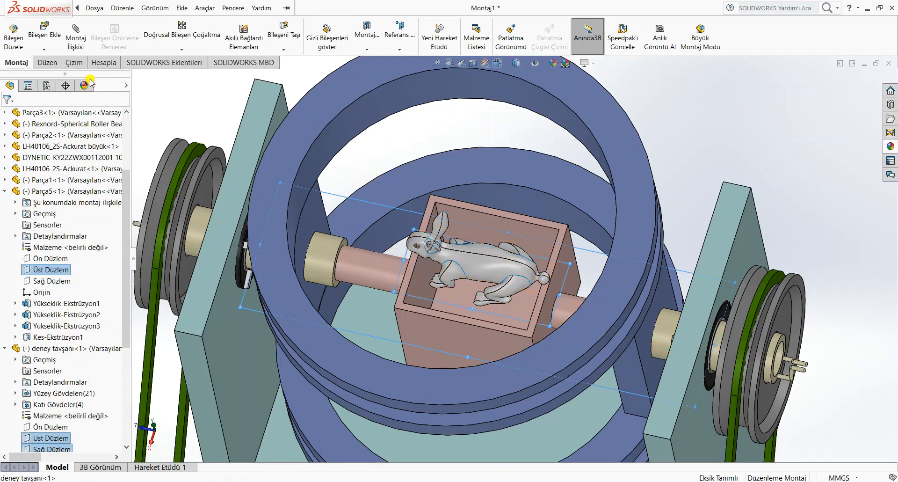
{"action": "left_click", "coordinate": [77, 37]}
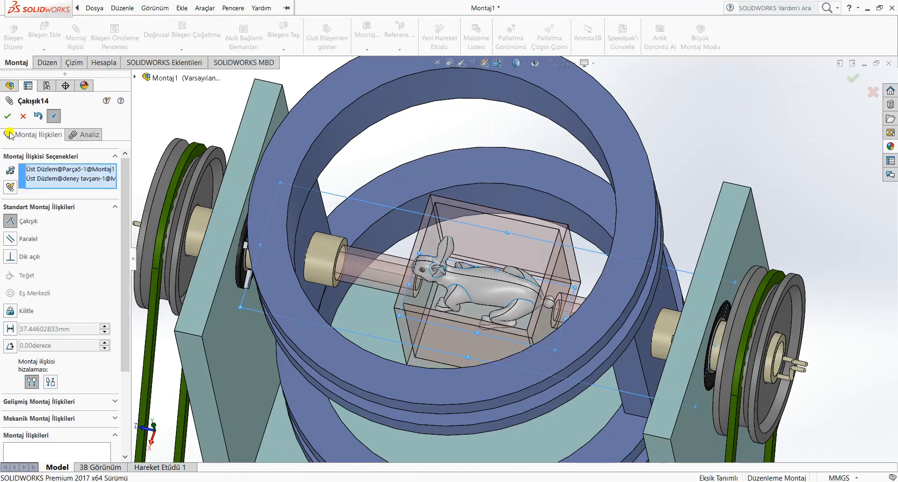
{"action": "left_click", "coordinate": [8, 119]}
{"action": "left_click", "coordinate": [23, 118]}
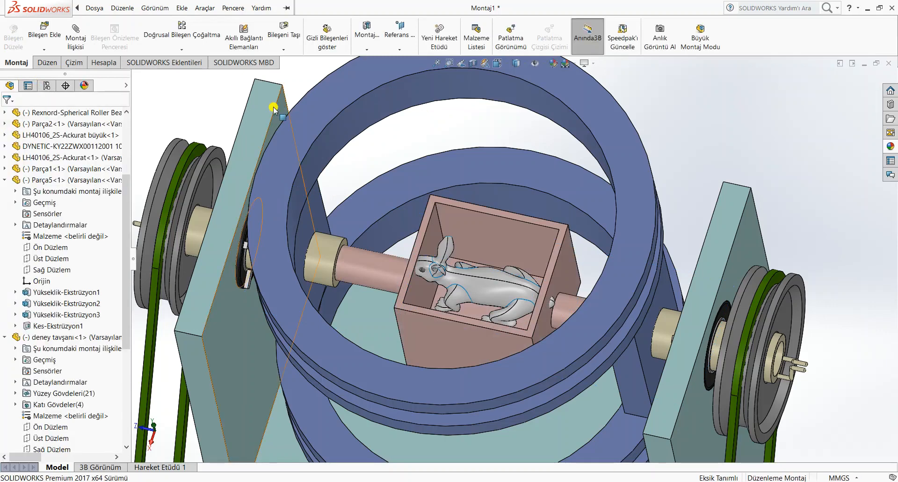
- Rotate the deney tavşanı part freely inside the Parça5 box so the rabbit lies diagonally across its floor
{"action": "left_click", "coordinate": [277, 52]}
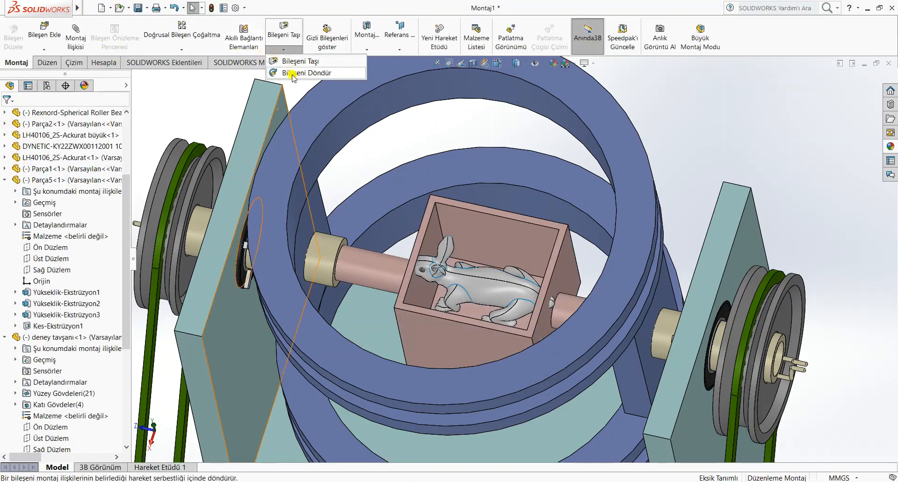
{"action": "left_click", "coordinate": [293, 73]}
{"action": "left_click_drag", "start_coordinate": [437, 286], "coordinate": [432, 249]}
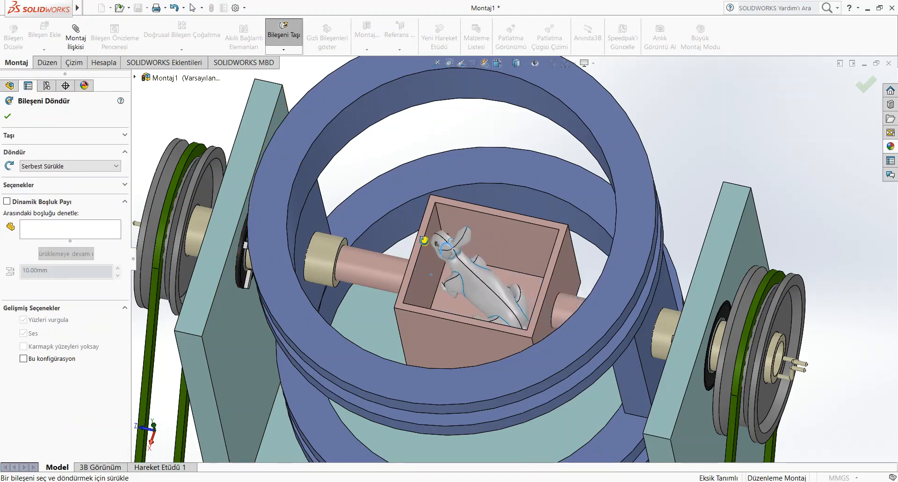
{"action": "middle_click_drag", "start_coordinate": [484, 266], "coordinate": [494, 310]}
{"action": "left_click_drag", "start_coordinate": [493, 310], "coordinate": [489, 287]}
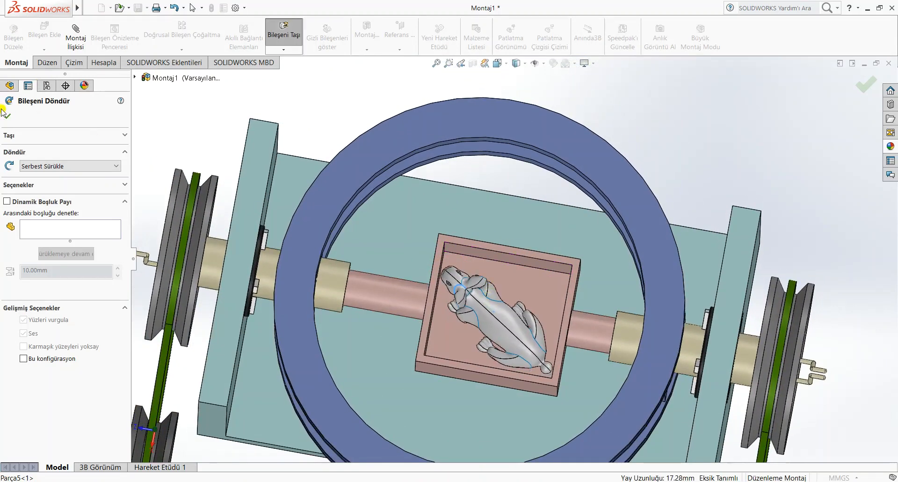
{"action": "key", "text": "Escape"}
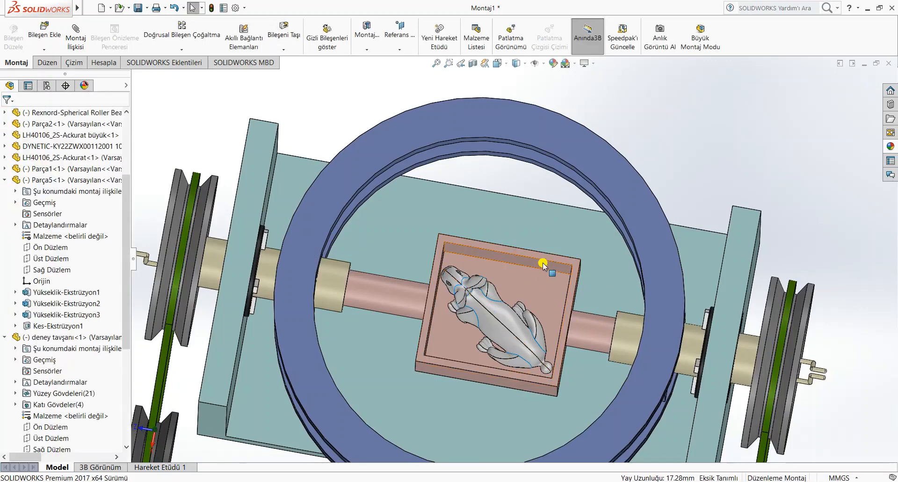
- Turn the pulley side of shaft Parça2 to tilt the double-ring frame about the shaft axis, exposing the open box
{"action": "scroll", "coordinate": [538, 271], "scroll_direction": "down", "scroll_amount": 5}
{"action": "middle_click_drag", "start_coordinate": [573, 323], "coordinate": [653, 340]}
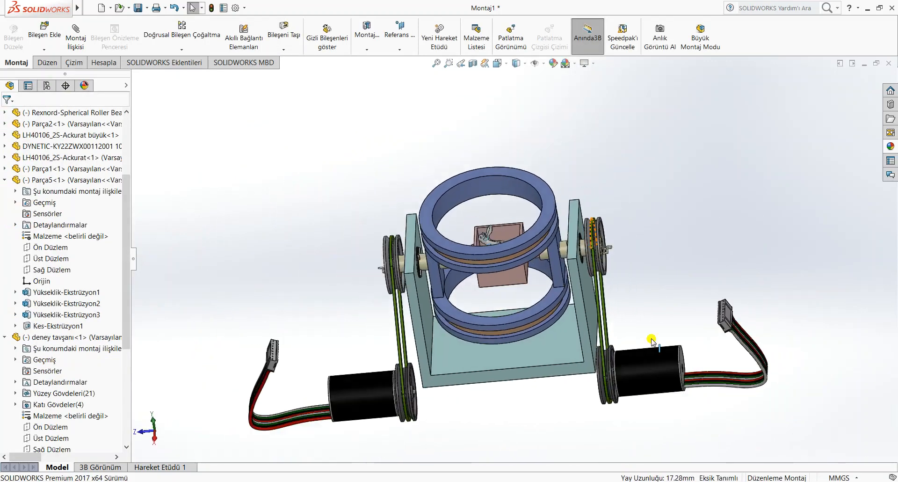
{"action": "middle_click_drag", "start_coordinate": [673, 391], "coordinate": [573, 296]}
{"action": "left_click_drag", "start_coordinate": [586, 256], "coordinate": [589, 270]}
{"action": "middle_click_drag", "start_coordinate": [546, 388], "coordinate": [652, 282]}
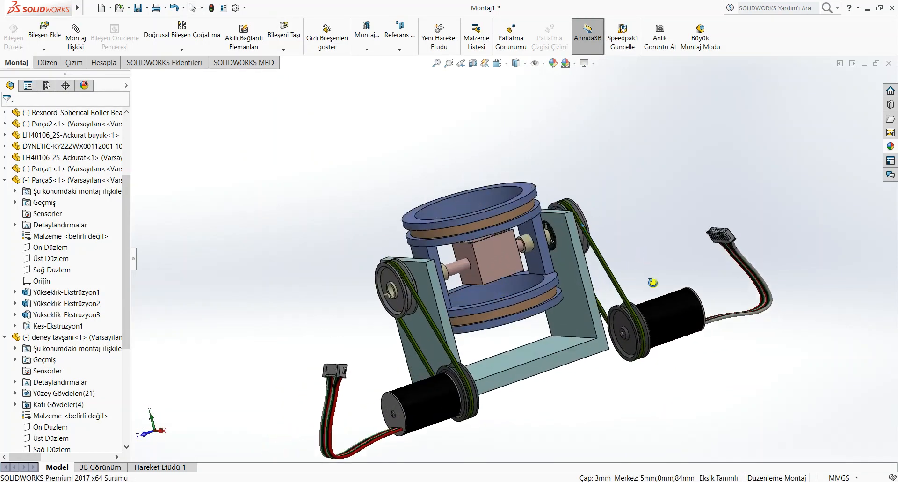
{"action": "scroll", "coordinate": [405, 312], "scroll_direction": "down", "scroll_amount": 3}
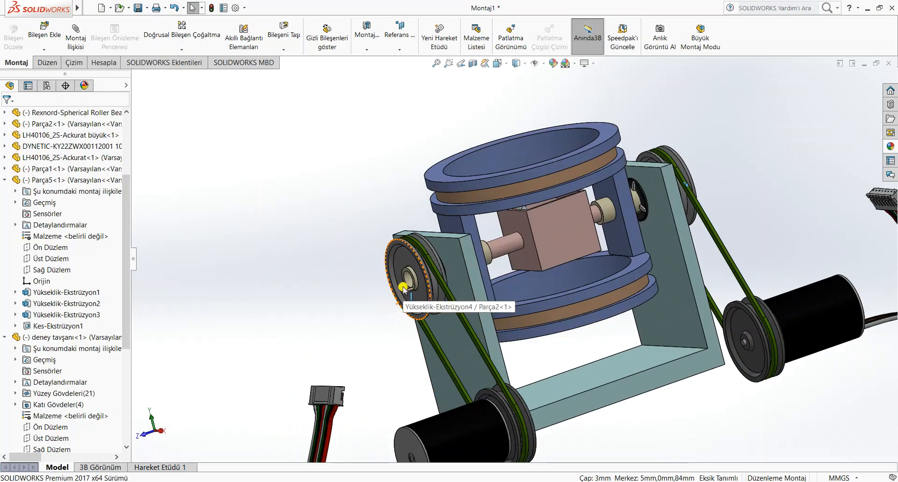
{"action": "mouse_move", "coordinate": [403, 288]}
{"action": "left_mouse_down"}
{"action": "mouse_move", "coordinate": [409, 281]}
{"action": "mouse_move", "coordinate": [416, 357]}
{"action": "mouse_move", "coordinate": [382, 346]}
{"action": "mouse_move", "coordinate": [360, 265]}
{"action": "mouse_move", "coordinate": [408, 271]}
{"action": "mouse_move", "coordinate": [403, 324]}
{"action": "mouse_move", "coordinate": [386, 257]}
{"action": "mouse_move", "coordinate": [430, 306]}
{"action": "mouse_move", "coordinate": [391, 280]}
{"action": "mouse_move", "coordinate": [413, 271]}
{"action": "mouse_move", "coordinate": [408, 309]}
{"action": "mouse_move", "coordinate": [400, 269]}
{"action": "mouse_move", "coordinate": [421, 288]}
{"action": "left_mouse_up"}
{"action": "key", "text": "Escape"}
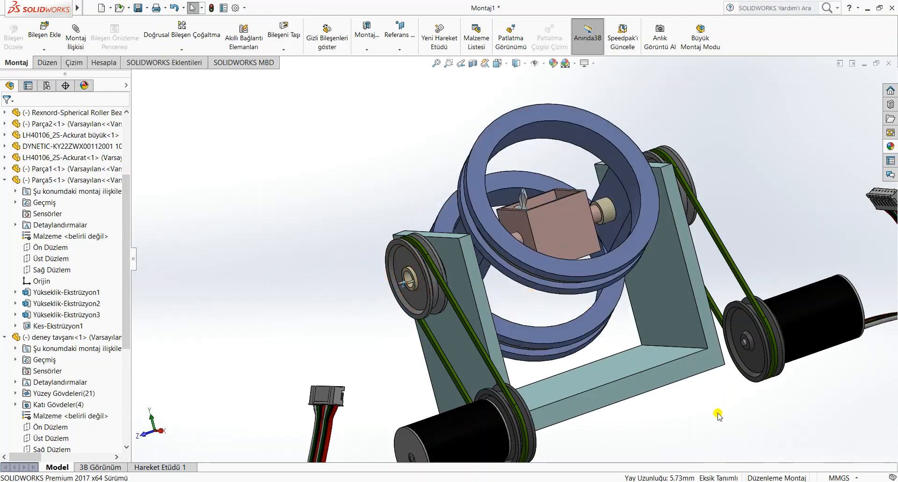
- Insert the subassembly -test-tube-rack- and place it over the open top of the Parça5 box
{"action": "left_click", "coordinate": [55, 37]}
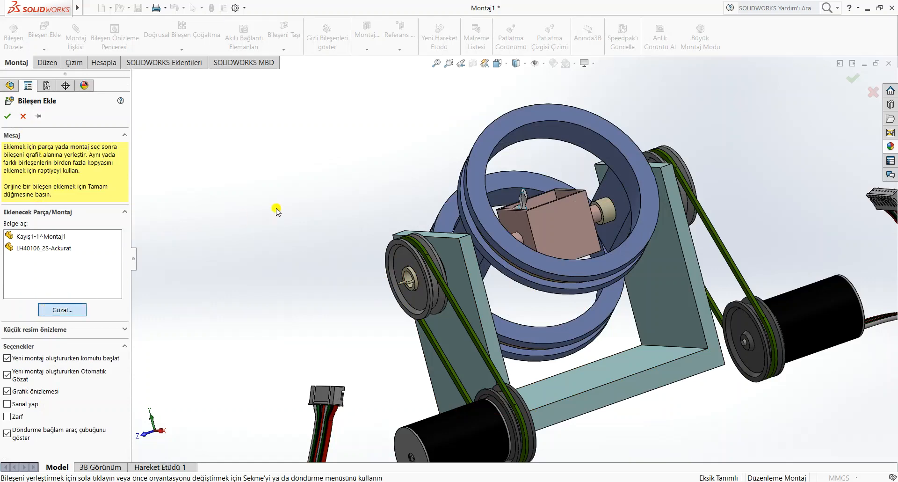
{"action": "scroll", "coordinate": [327, 224], "scroll_direction": "down", "scroll_amount": 2}
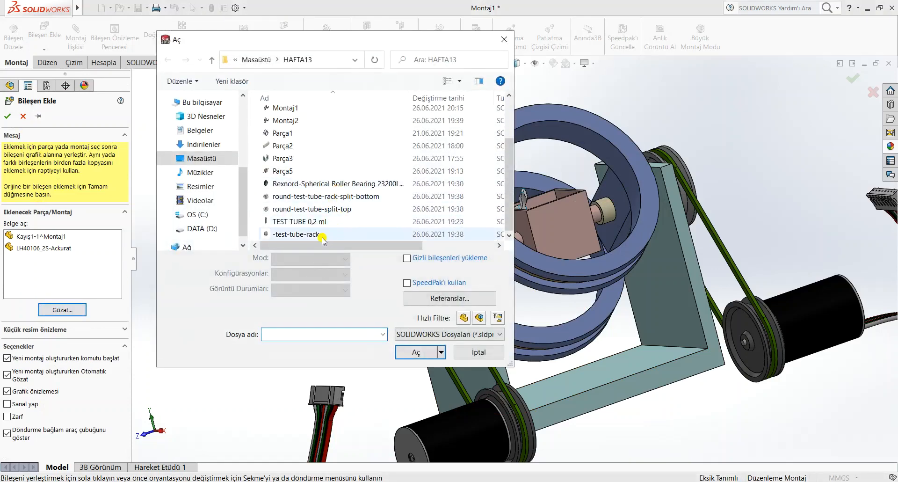
{"action": "left_click", "coordinate": [320, 235]}
{"action": "left_click", "coordinate": [415, 351]}
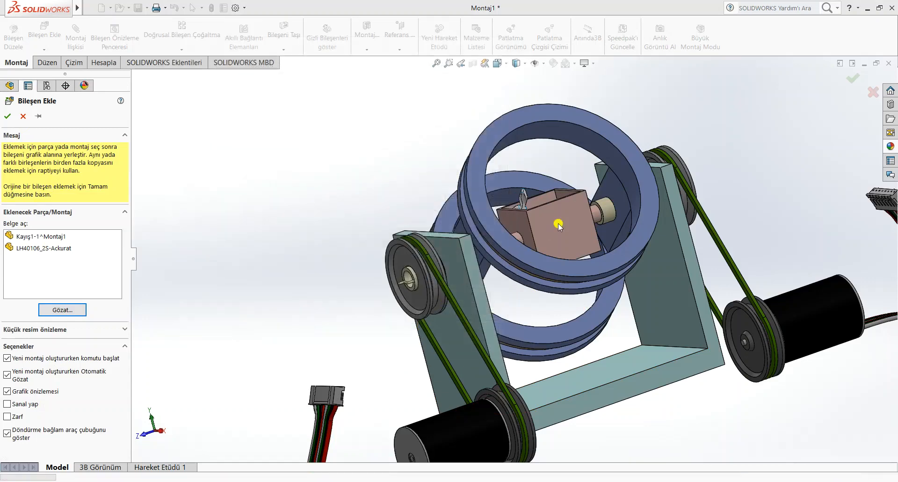
{"action": "scroll", "coordinate": [557, 209], "scroll_direction": "down", "scroll_amount": 8}
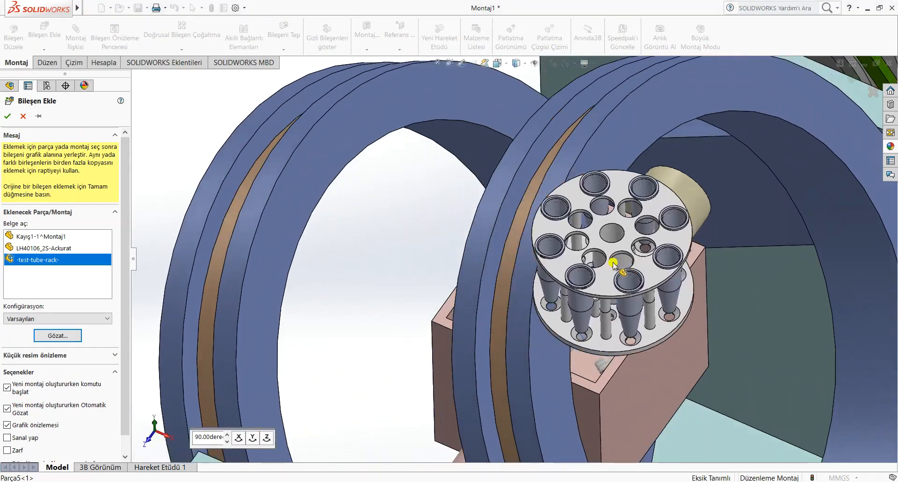
{"action": "scroll", "coordinate": [585, 253], "scroll_direction": "down", "scroll_amount": 6}
{"action": "scroll", "coordinate": [665, 246], "scroll_direction": "up", "scroll_amount": 5}
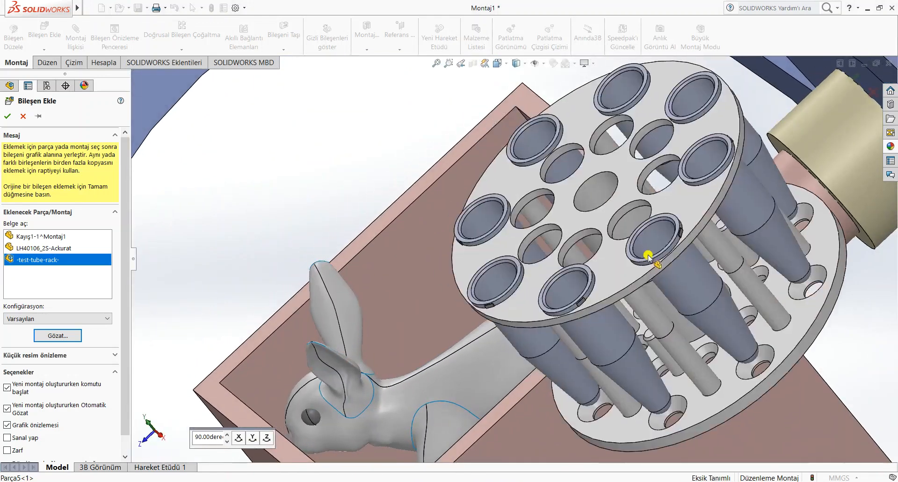
{"action": "left_click", "coordinate": [390, 249]}
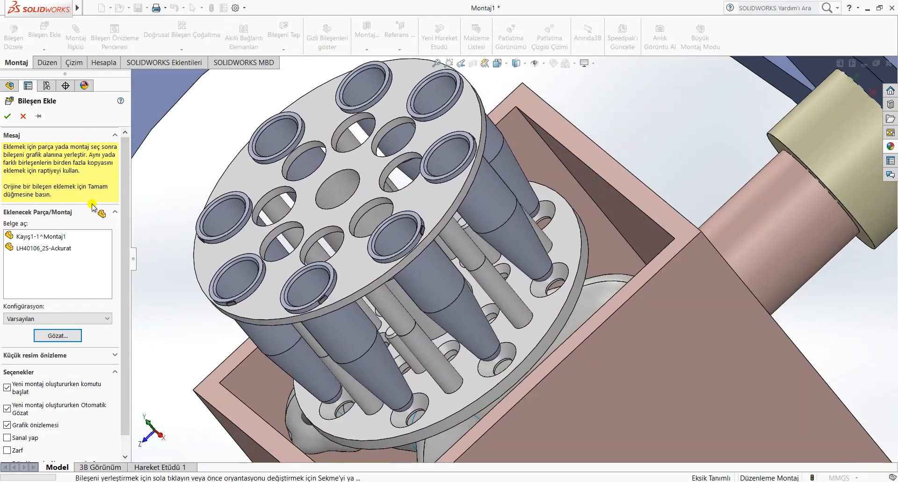
{"action": "scroll", "coordinate": [471, 351], "scroll_direction": "up", "scroll_amount": 1}
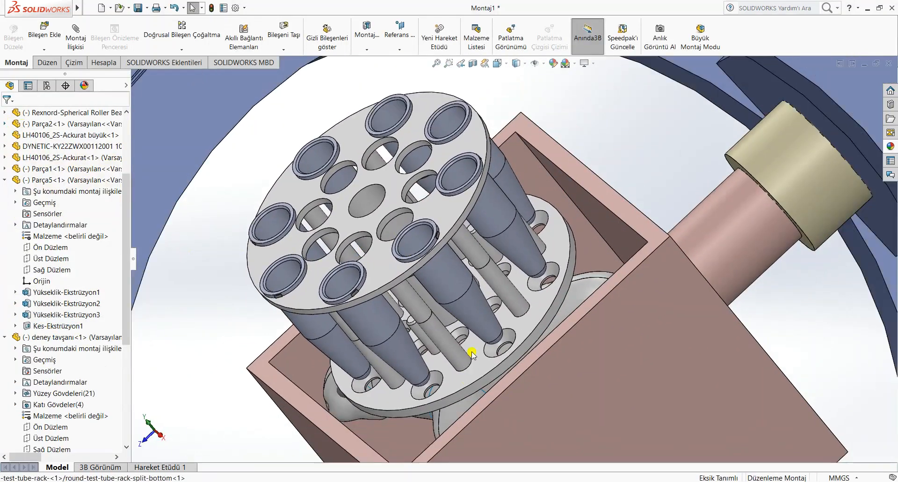
- Lower the test tube rack until it sits in the open top of the Parça5 box
{"action": "middle_click_drag", "start_coordinate": [471, 351], "coordinate": [577, 213]}
{"action": "scroll", "coordinate": [498, 375], "scroll_direction": "up", "scroll_amount": 5}
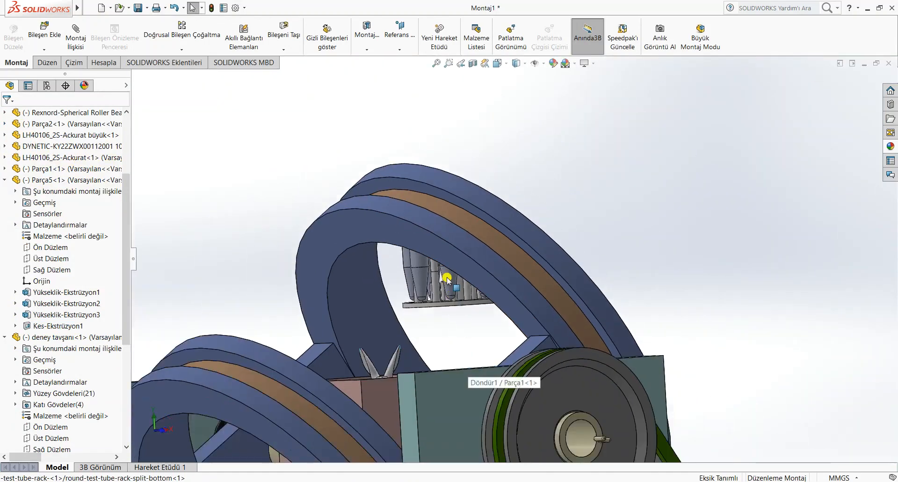
{"action": "left_click", "coordinate": [446, 277]}
{"action": "left_click_drag", "start_coordinate": [398, 340], "coordinate": [370, 403]}
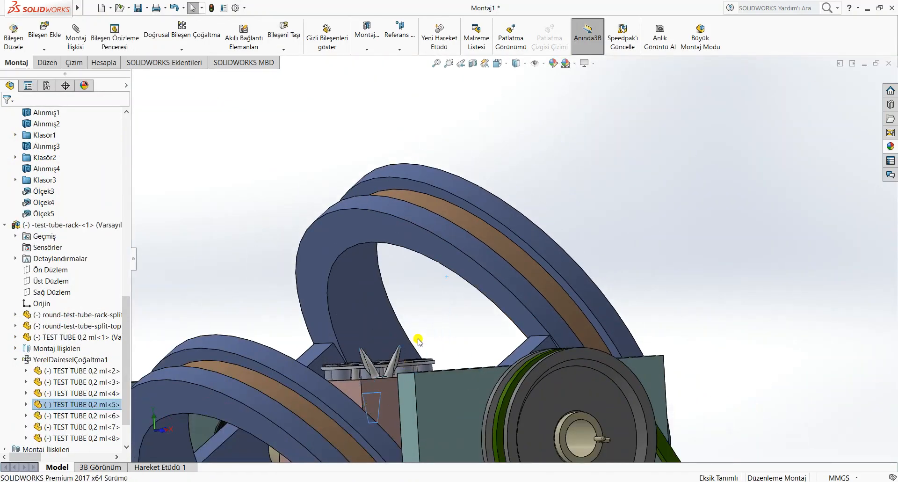
- Viewing normal to Üst Düzlem, swing the double-ring frame clear of the box and centre the test tube rack over Parça5
{"action": "middle_click_drag", "start_coordinate": [412, 357], "coordinate": [424, 393]}
{"action": "scroll", "coordinate": [54, 231], "scroll_direction": "up", "scroll_amount": 15}
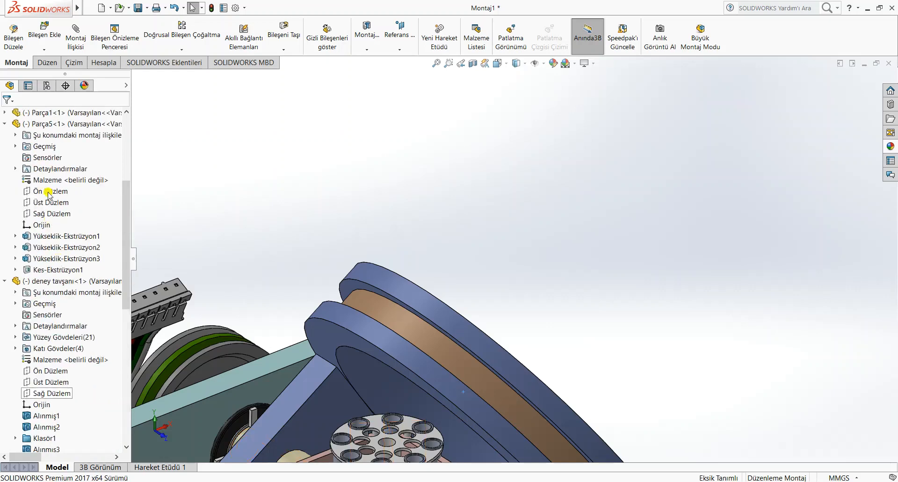
{"action": "left_click", "coordinate": [40, 173]}
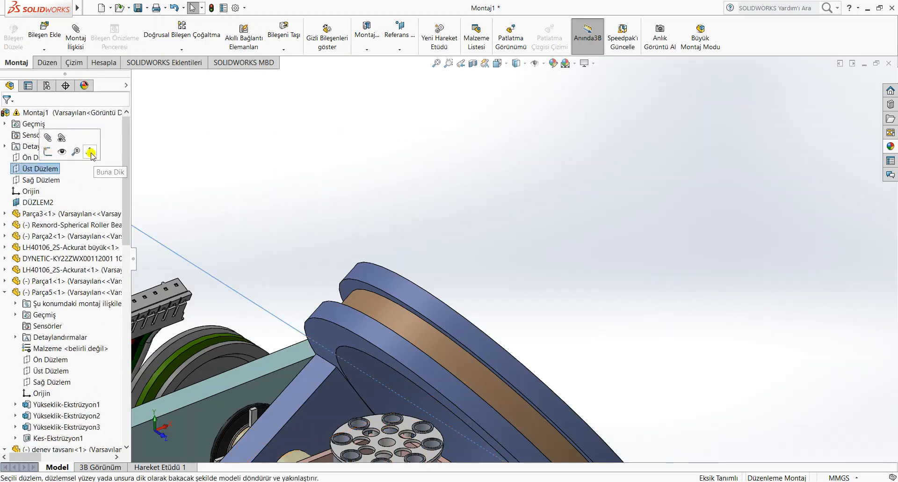
{"action": "left_click", "coordinate": [93, 151]}
{"action": "scroll", "coordinate": [624, 270], "scroll_direction": "down", "scroll_amount": 3}
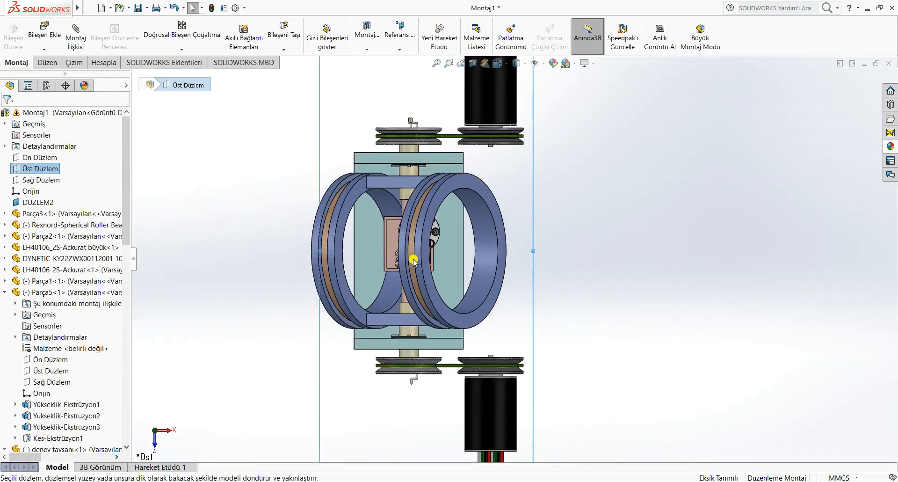
{"action": "left_click_drag", "start_coordinate": [430, 259], "coordinate": [478, 265]}
{"action": "left_click", "coordinate": [420, 244]}
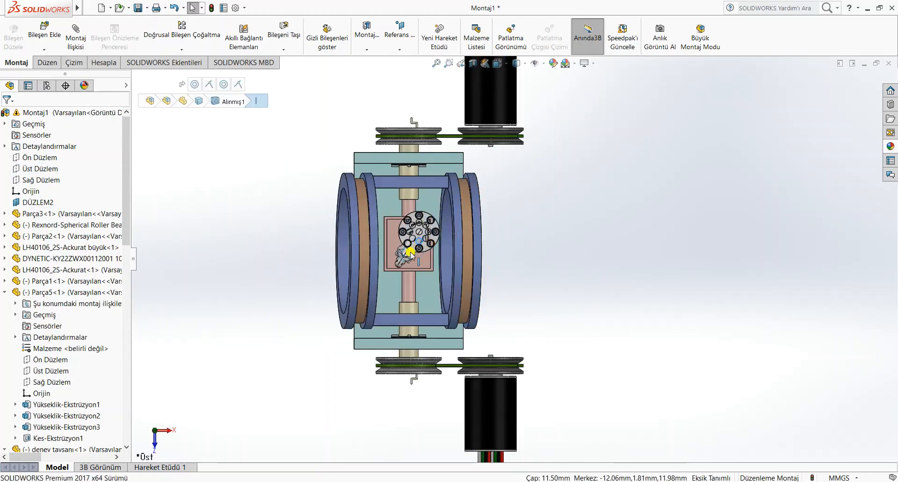
{"action": "left_click_drag", "start_coordinate": [410, 252], "coordinate": [415, 252]}
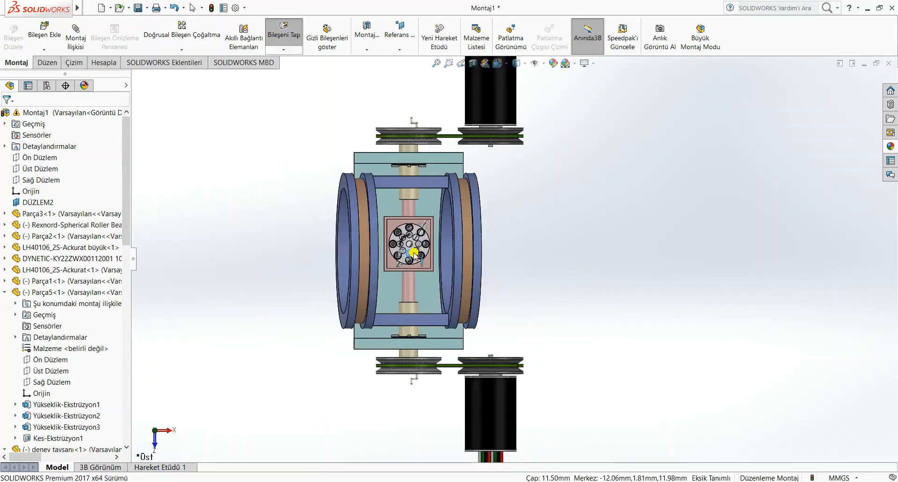
- Viewing normal to Ön Düzlem, rotate the double-ring frame about the shaft until both rings lie nearly horizontal
{"action": "middle_click_drag", "start_coordinate": [414, 252], "coordinate": [497, 113]}
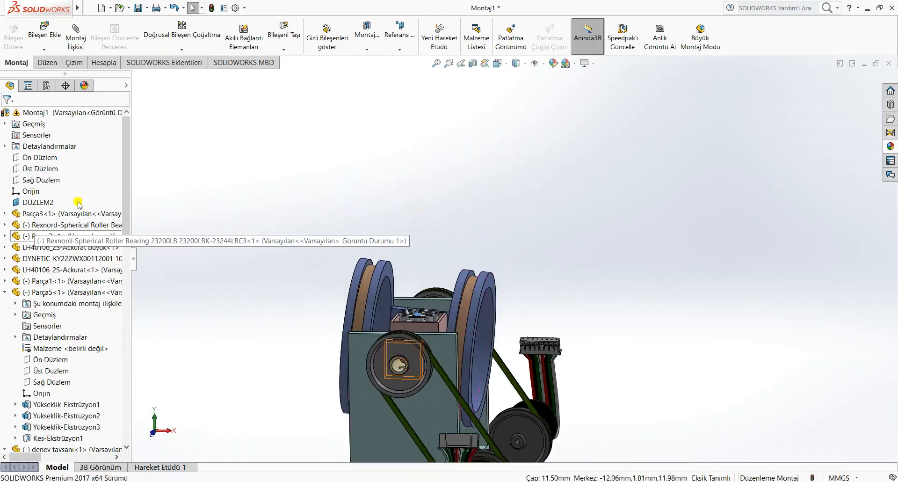
{"action": "left_click", "coordinate": [41, 157]}
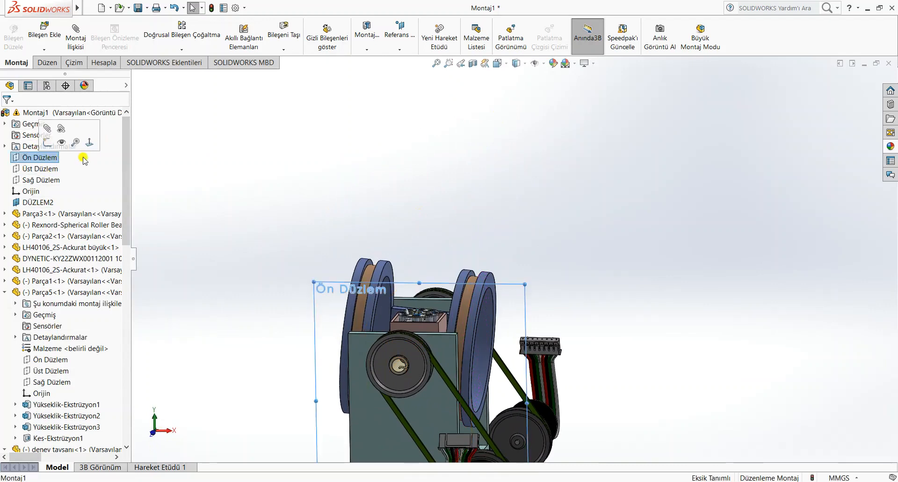
{"action": "left_click", "coordinate": [94, 138]}
{"action": "left_click", "coordinate": [792, 318]}
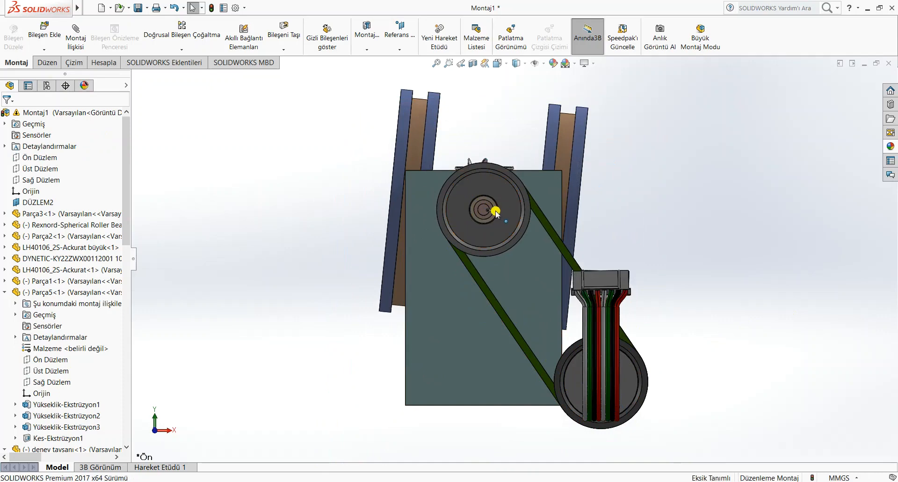
{"action": "left_click_drag", "start_coordinate": [495, 211], "coordinate": [246, 209]}
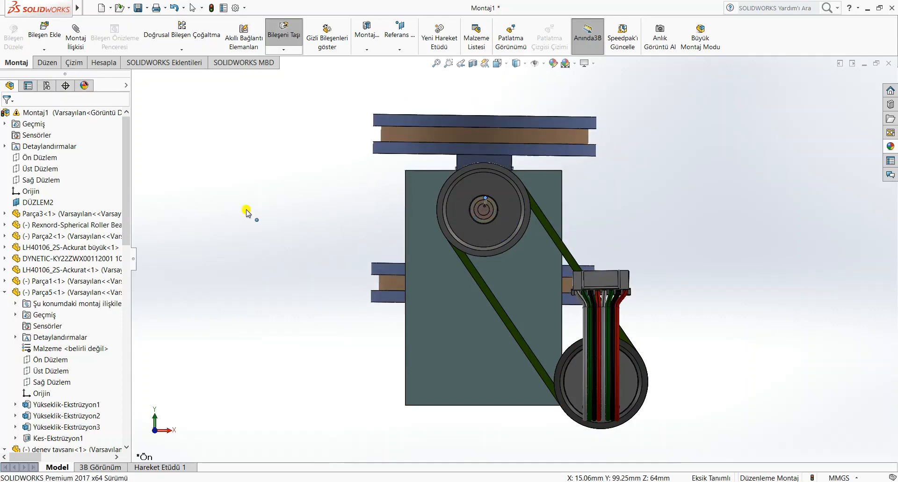
- View the assembly normal to Üst Düzlem and Sağ Düzlem, and nudge the Parça5 box slightly along the shaft
{"action": "left_click", "coordinate": [47, 171]}
{"action": "left_click", "coordinate": [91, 158]}
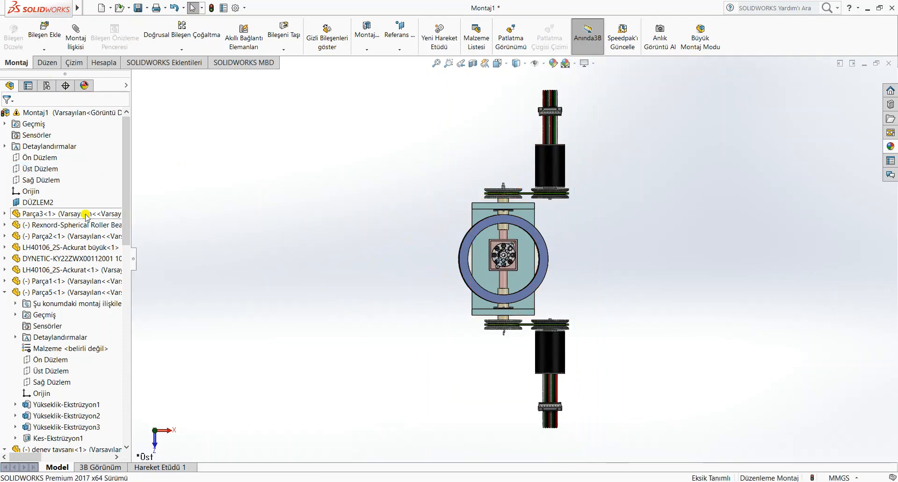
{"action": "left_click", "coordinate": [42, 179]}
{"action": "left_click", "coordinate": [92, 170]}
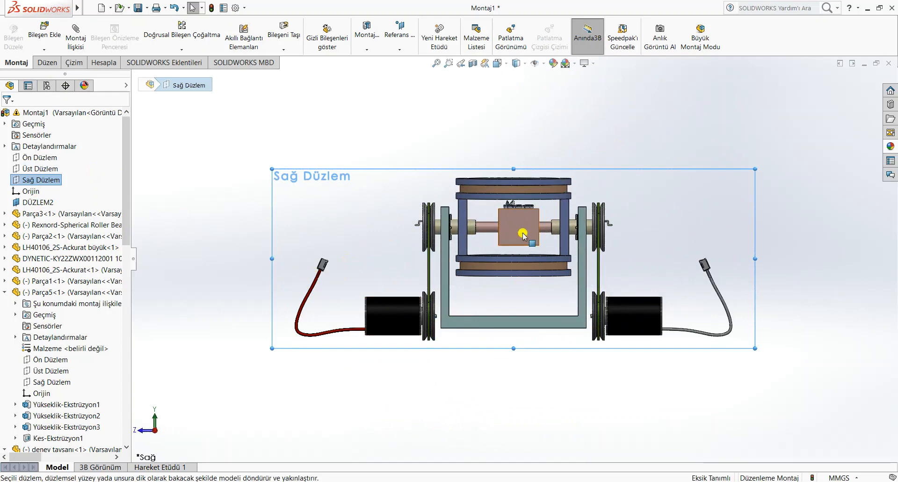
{"action": "mouse_move", "coordinate": [512, 234]}
{"action": "left_mouse_down"}
{"action": "mouse_move", "coordinate": [503, 231]}
{"action": "mouse_move", "coordinate": [512, 232]}
{"action": "left_mouse_up"}
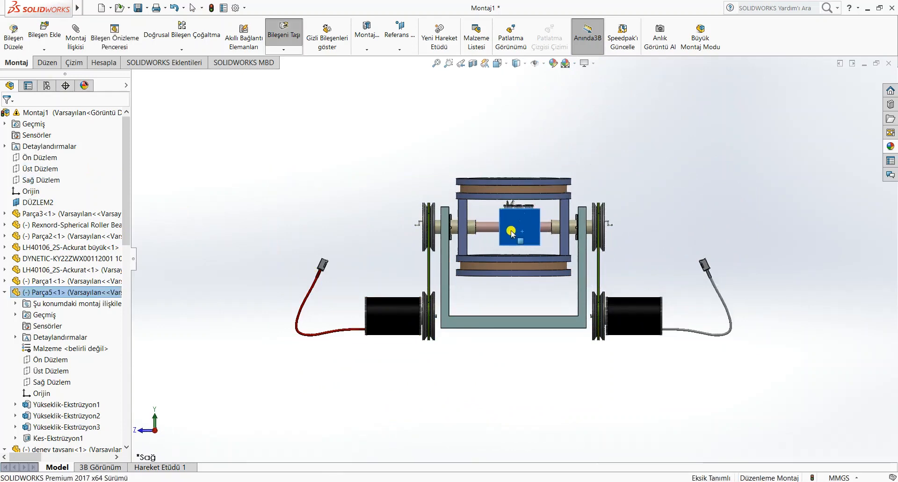
{"action": "key", "text": "Escape"}
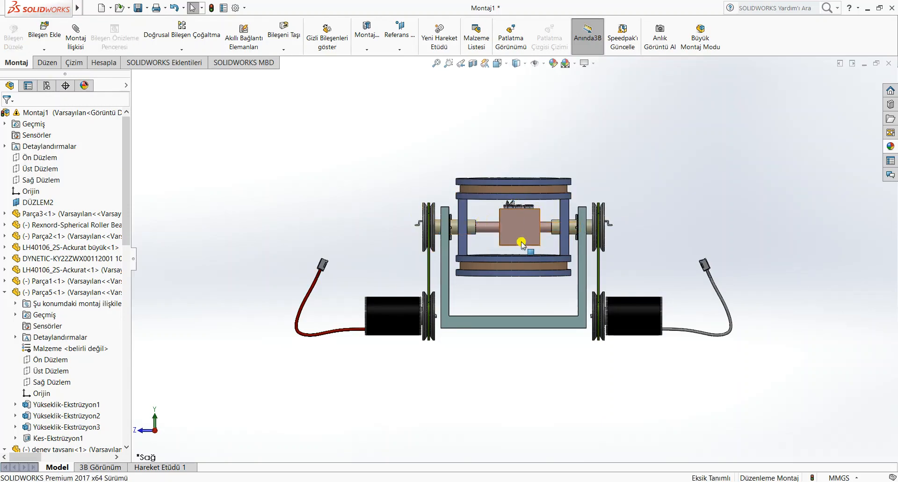
- Switch to the isometric view and tilt the double-ring frame about the shaft axis
{"action": "left_click", "coordinate": [497, 63]}
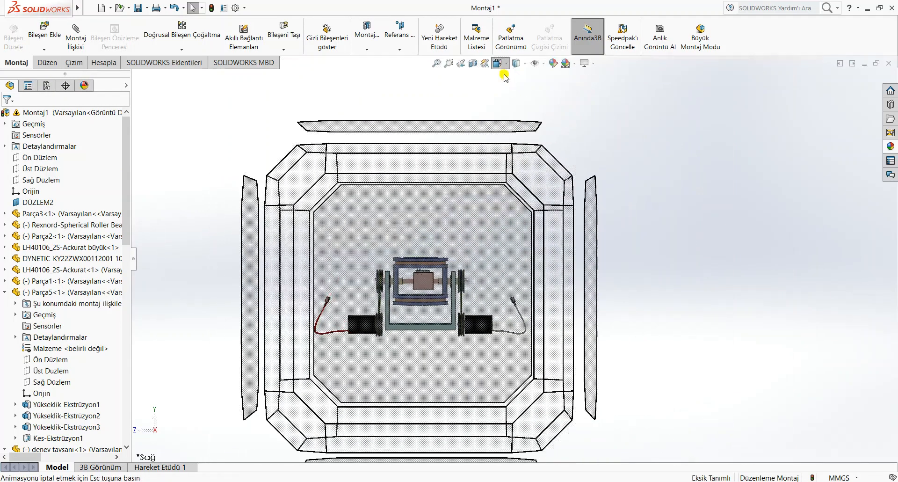
{"action": "left_click", "coordinate": [550, 90]}
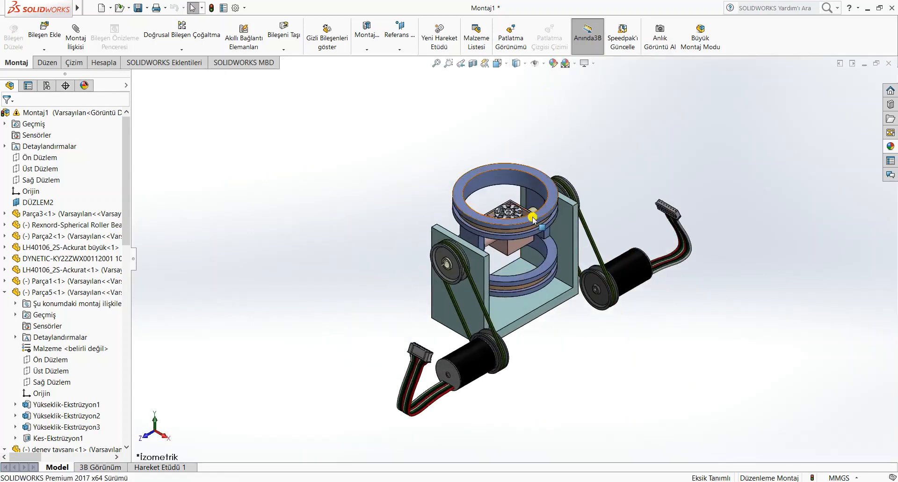
{"action": "left_click_drag", "start_coordinate": [533, 217], "coordinate": [542, 256]}
{"action": "left_click", "coordinate": [613, 381]}
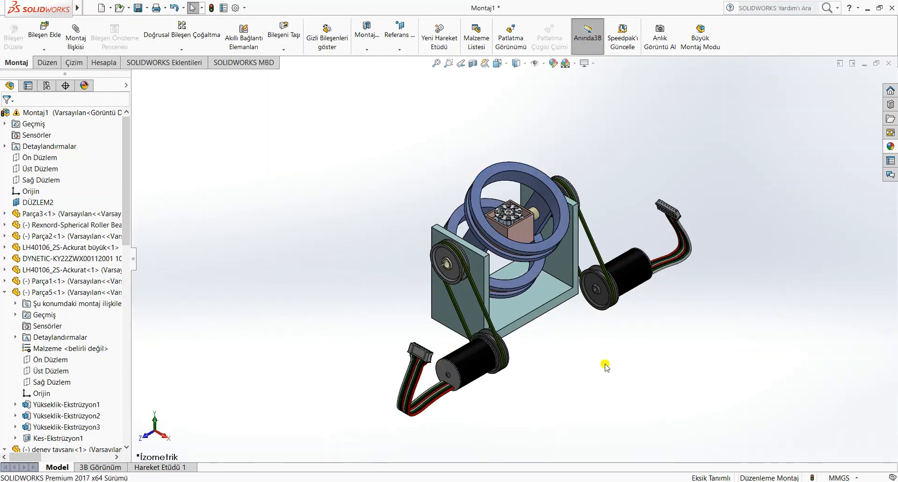